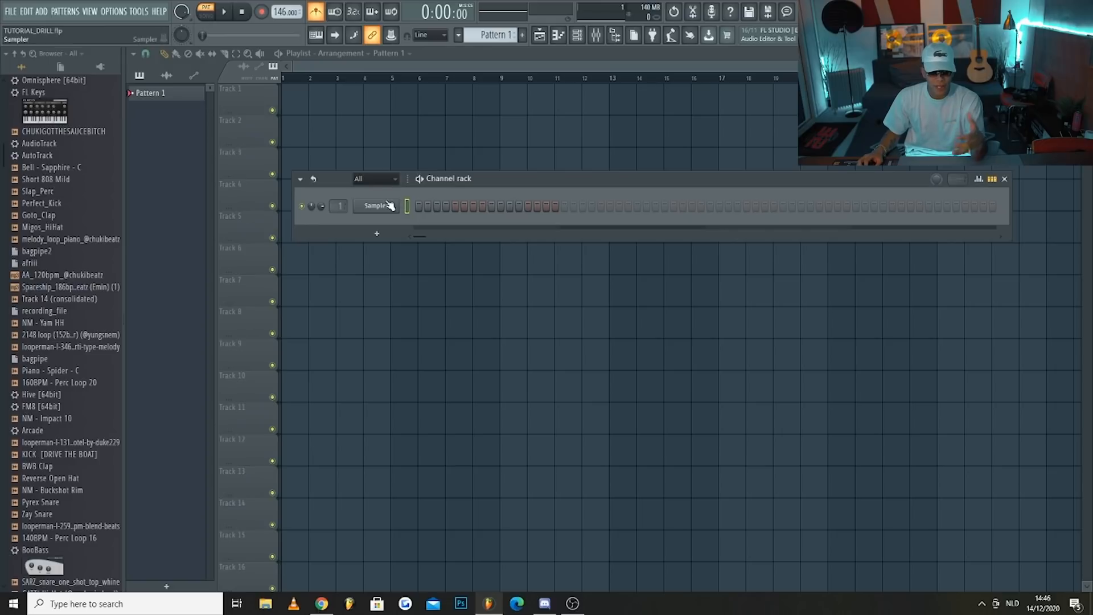
Add an FL Keys instrument to the project and open its piano roll
left_click(42, 11)
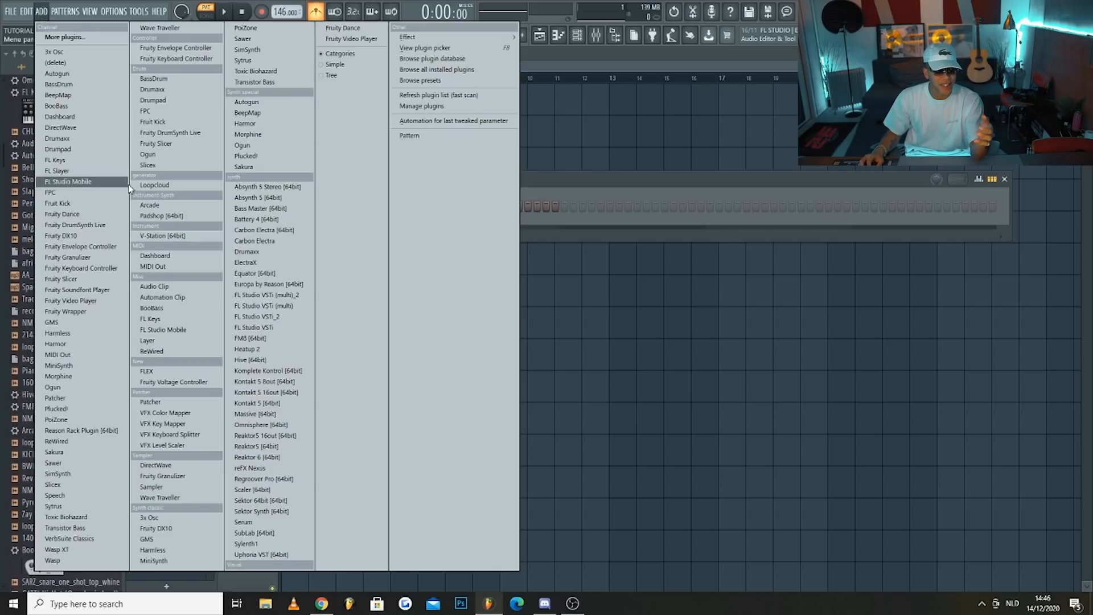
left_click(173, 319)
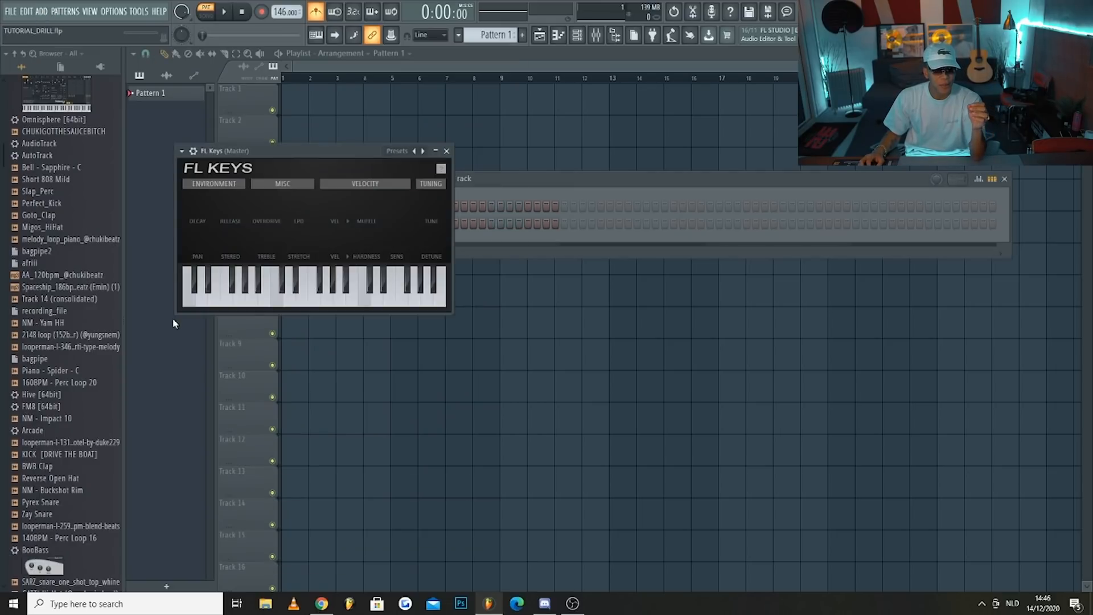
left_click(530, 178)
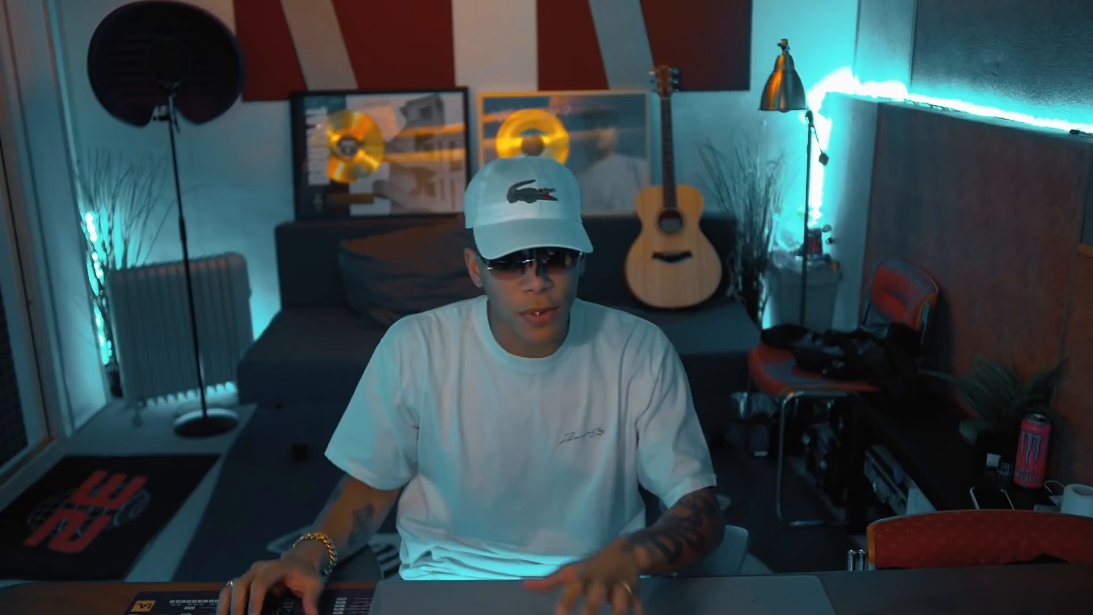
right_click(387, 222)
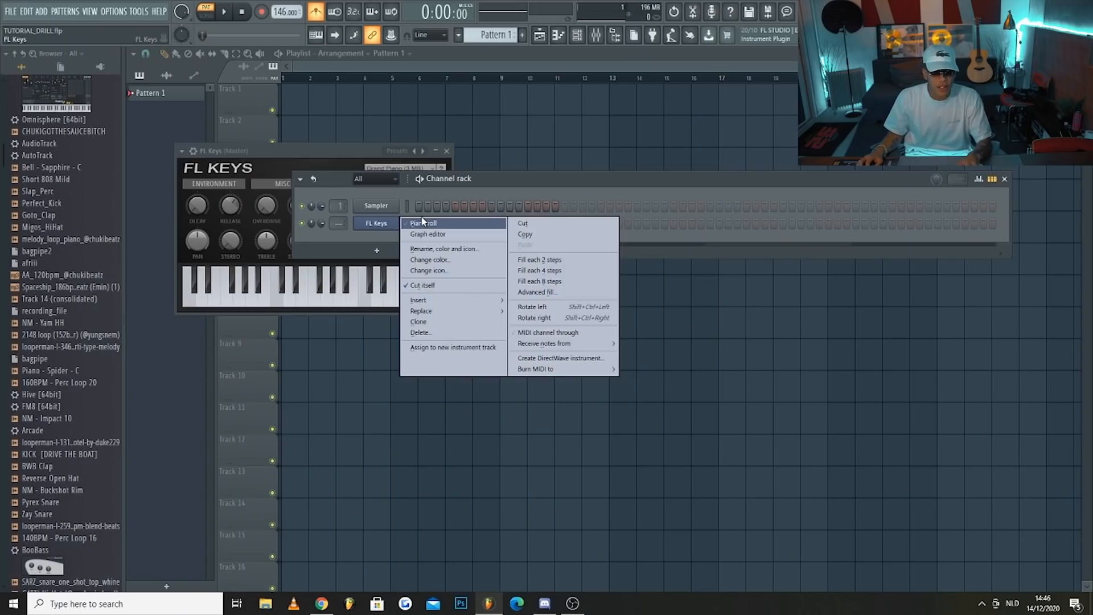
left_click(423, 222)
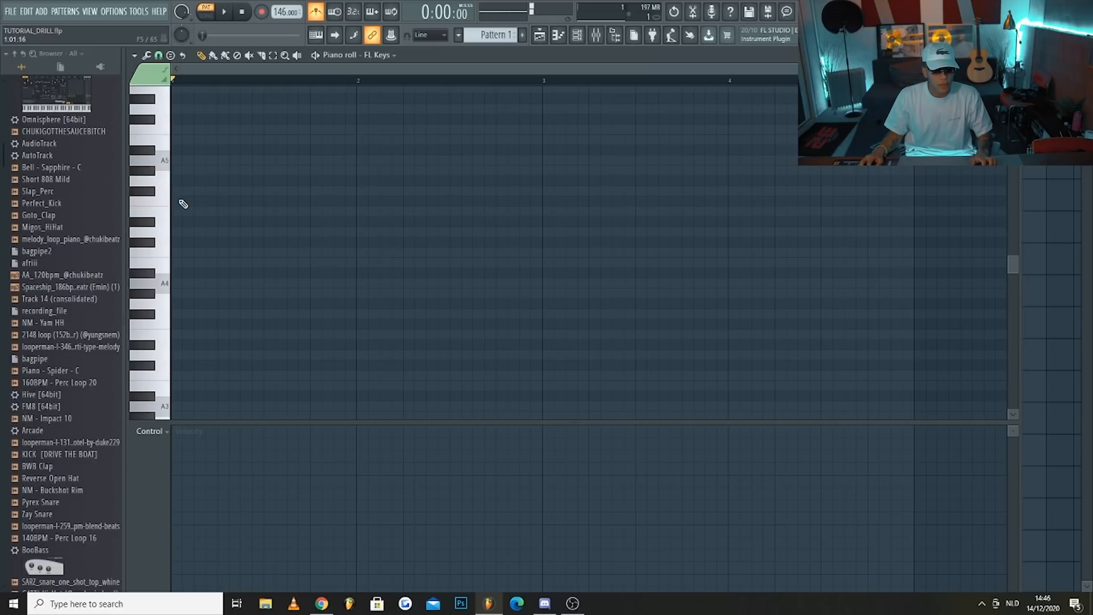
Draw four one-bar notes alternating F5 and E5 across bars 1 to 4 of the FL Keys piano roll
left_click_drag(189, 200, 323, 203)
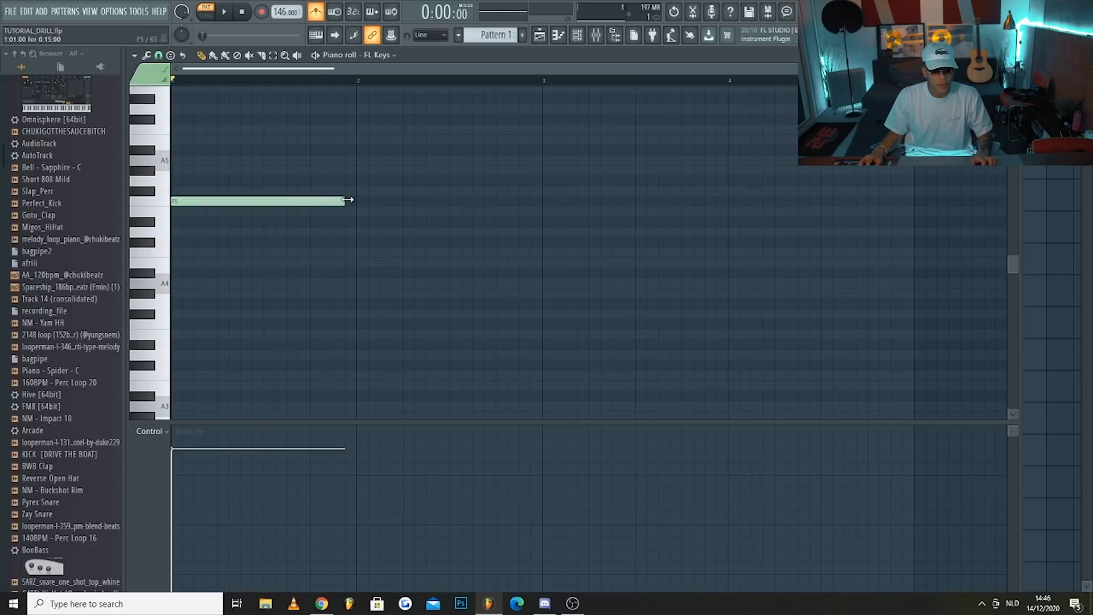
left_click(361, 212)
key("space")
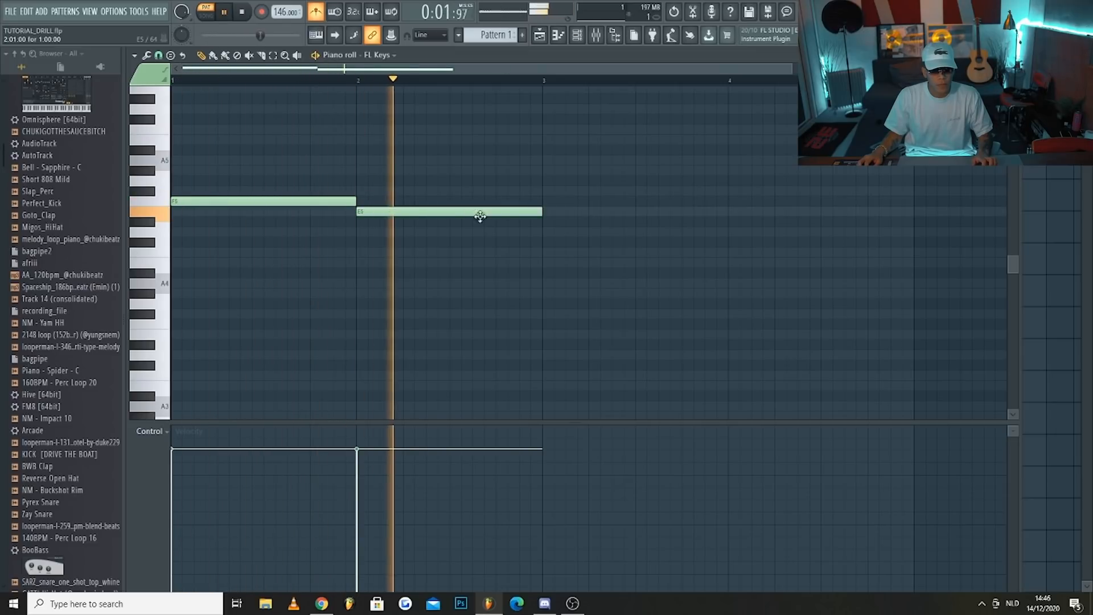
left_click(545, 203)
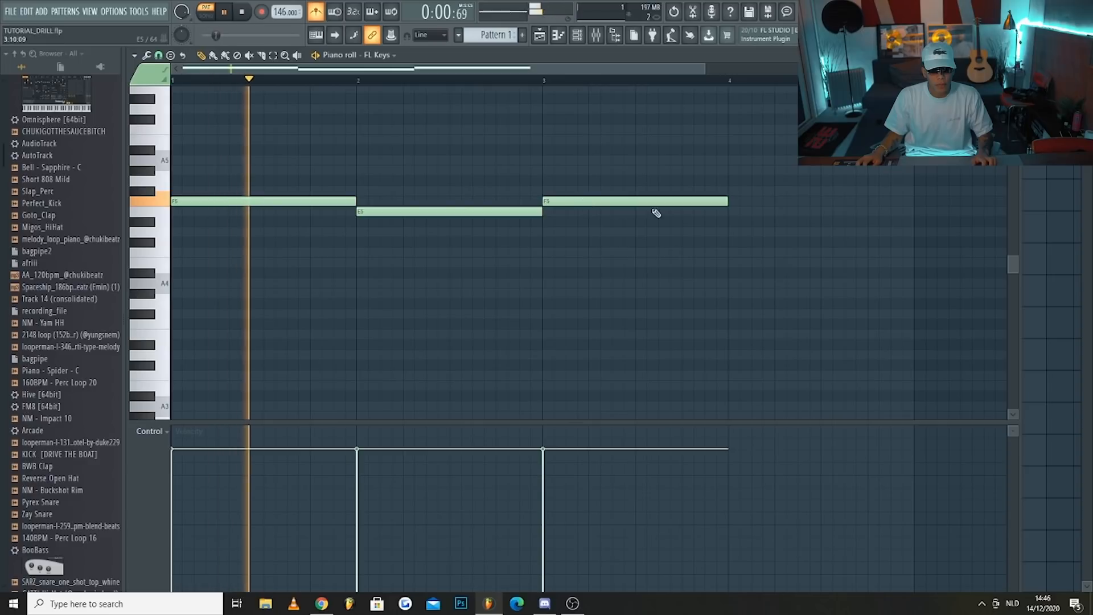
left_click(730, 212)
scroll(626, 188, "down", 2)
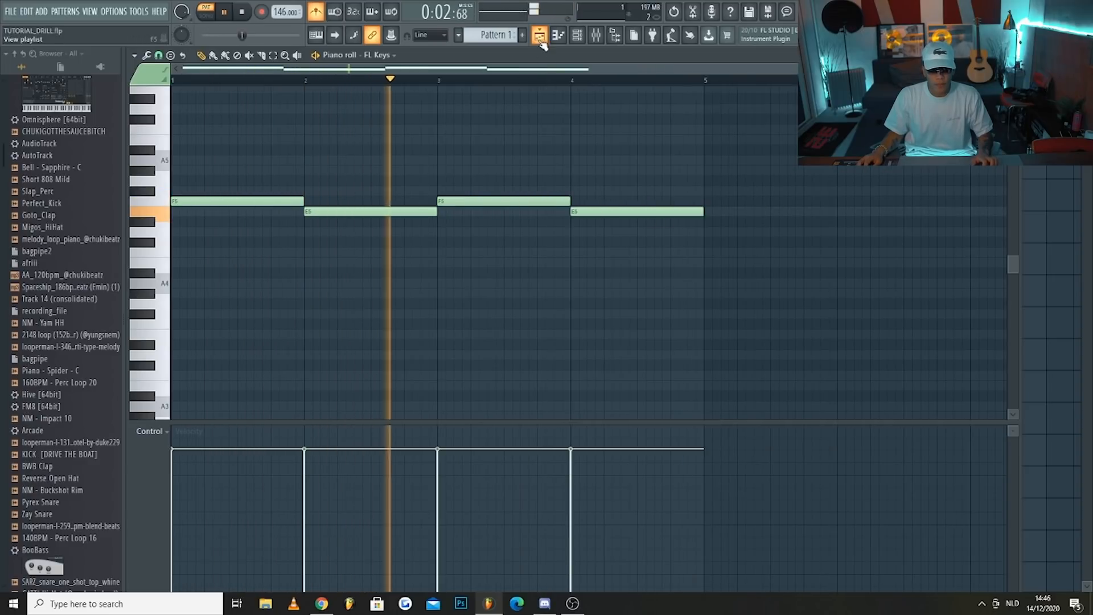
Place Pattern 1 at bar 1 of playlist Track 1 and consolidate the track to a 16Bit int stereo WAV
key("space")
key("F5")
left_click(317, 100)
right_click(259, 98)
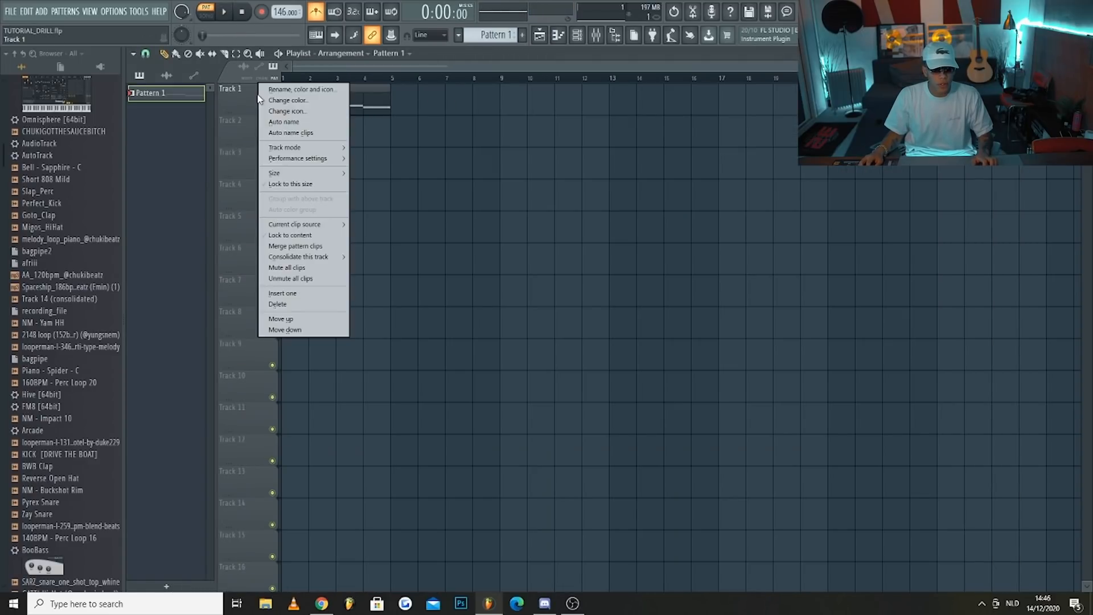
mouse_move(319, 259)
left_click(367, 257)
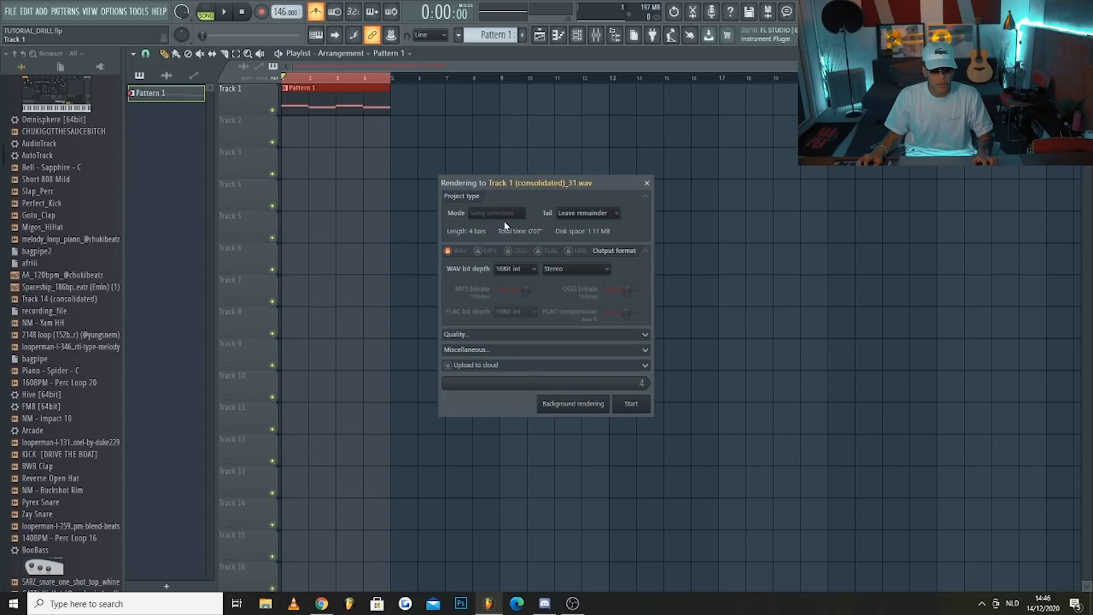
left_click(630, 404)
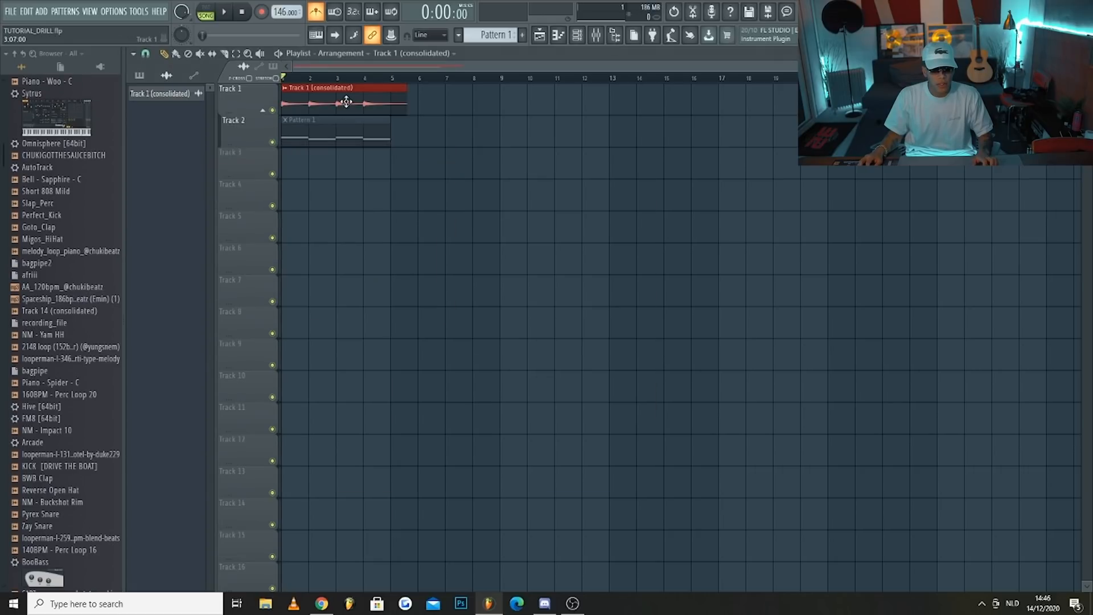
Reverse the consolidated audio clip and trim the silence from its start, keeping it at bar 1
double_click(336, 107)
left_click(363, 297)
left_click(350, 101)
left_click_drag(313, 105, 348, 101)
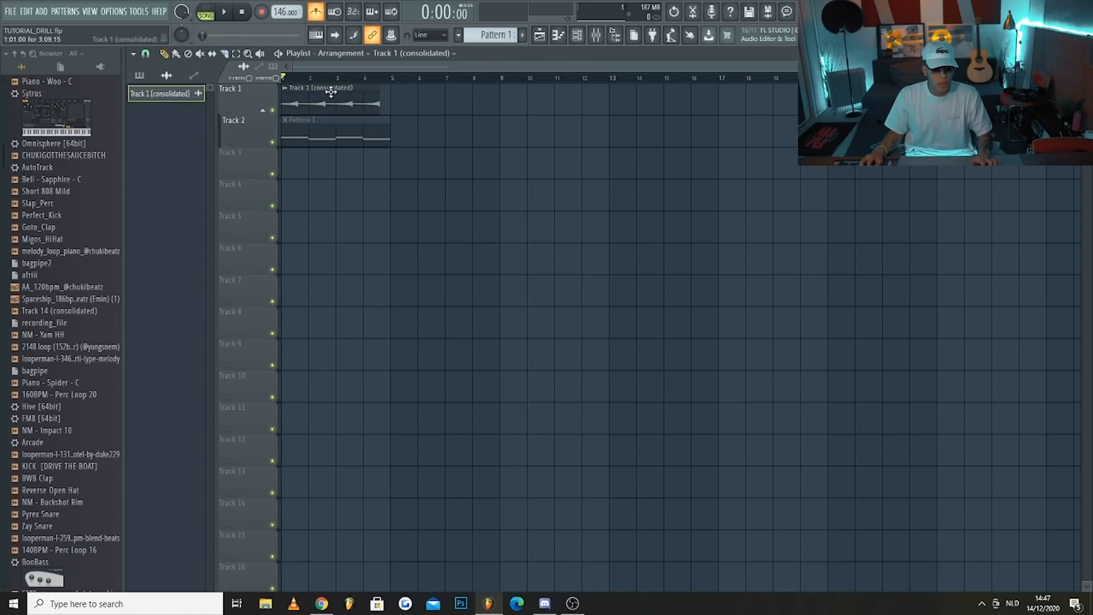
Change the playlist snap to a finer setting and shift the reversed clip so it ends at bar 5
left_click(146, 54)
left_click(163, 184)
scroll(360, 106, "up", 3)
left_click_drag(362, 104, 386, 104)
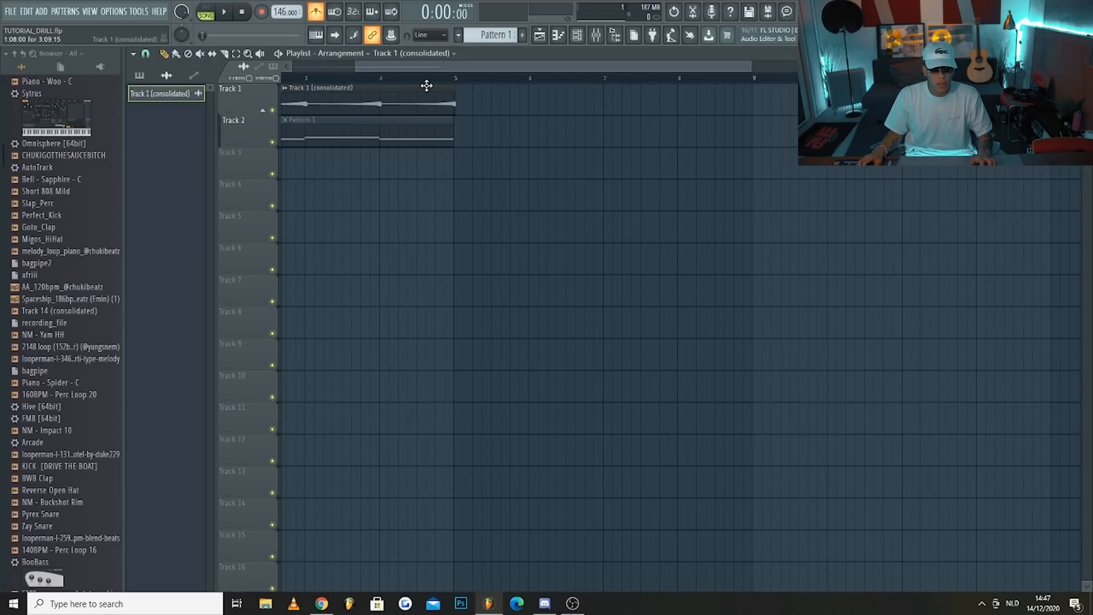
scroll(426, 85, "down", 2)
key("space")
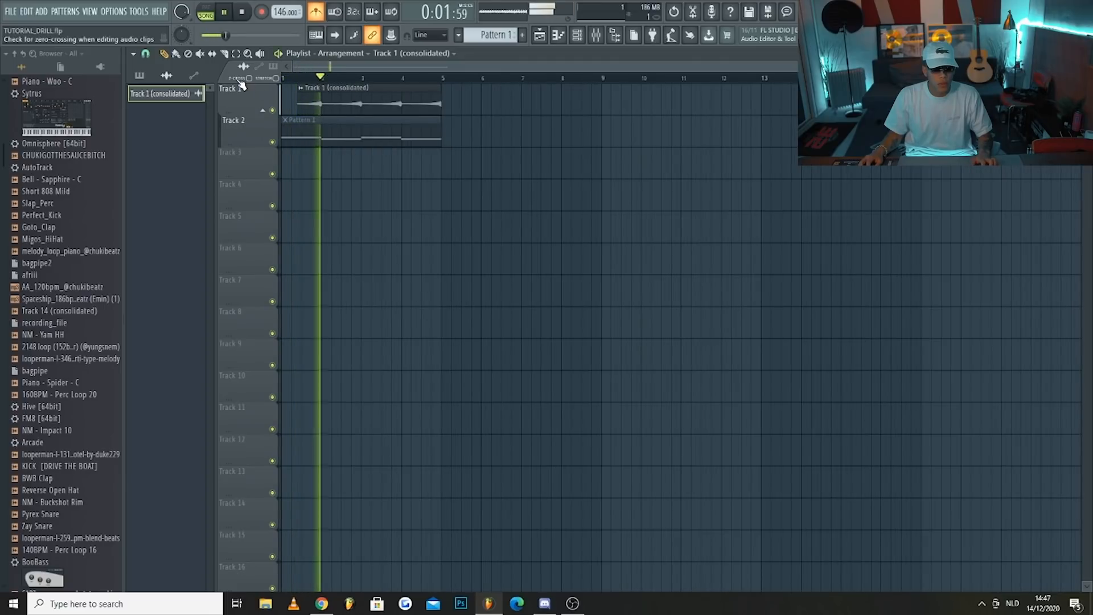
scroll(422, 90, "up", 2)
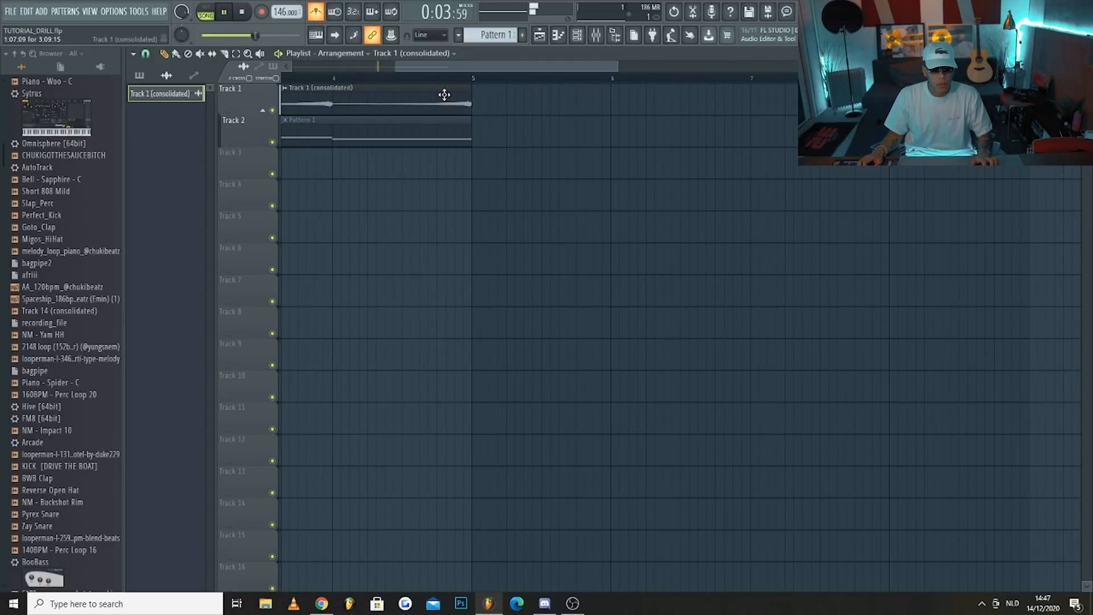
scroll(444, 94, "down", 2)
Turn off the metronome, extend the reversed clip's start back to bar 1, and play it back
left_click(316, 11)
key("space")
key("space")
Route the reversed clip to mixer track 2
key("space")
key("space")
left_click_drag(300, 104, 255, 101)
key("space")
key("space")
double_click(360, 103)
left_click(498, 196)
key("space")
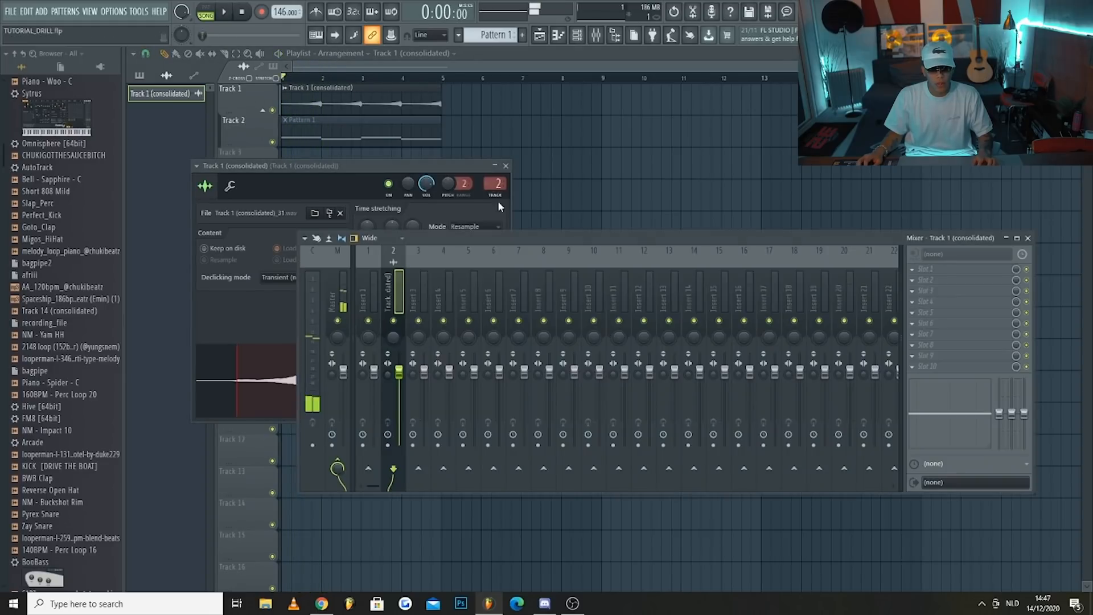
Load RC-20 Retro Color into effect slot 4 of the reversed clip's mixer track
left_click(925, 302)
mouse_move(968, 313)
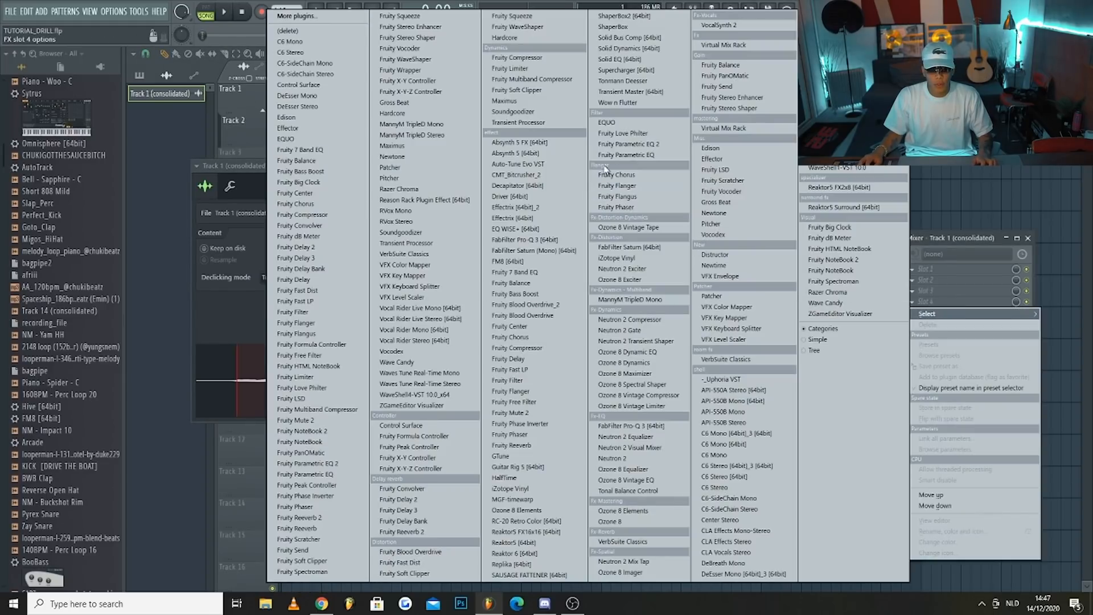
left_click(341, 17)
type("rc")
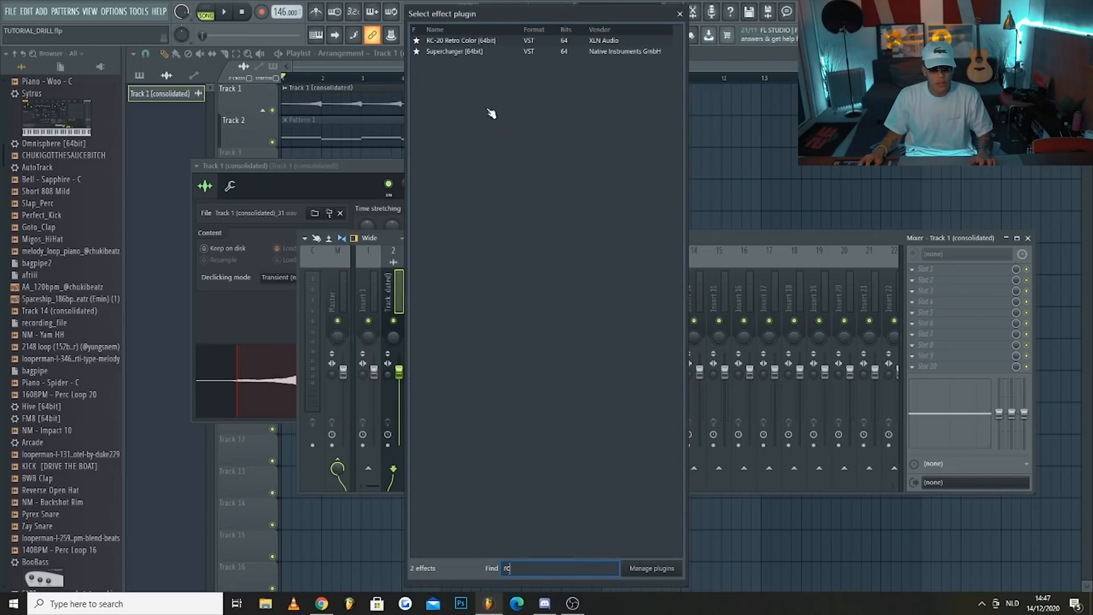
double_click(460, 41)
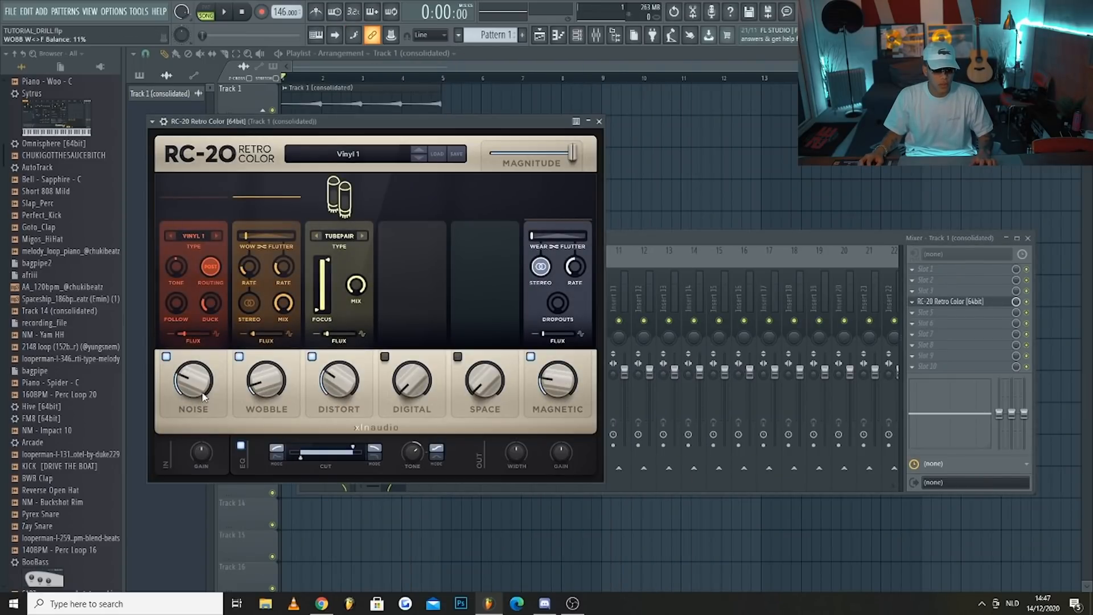
In RC-20, set Noise to 10% and Space to 19%, raise the low end of the Space focus, and increase the output width
left_click_drag(206, 406, 207, 419)
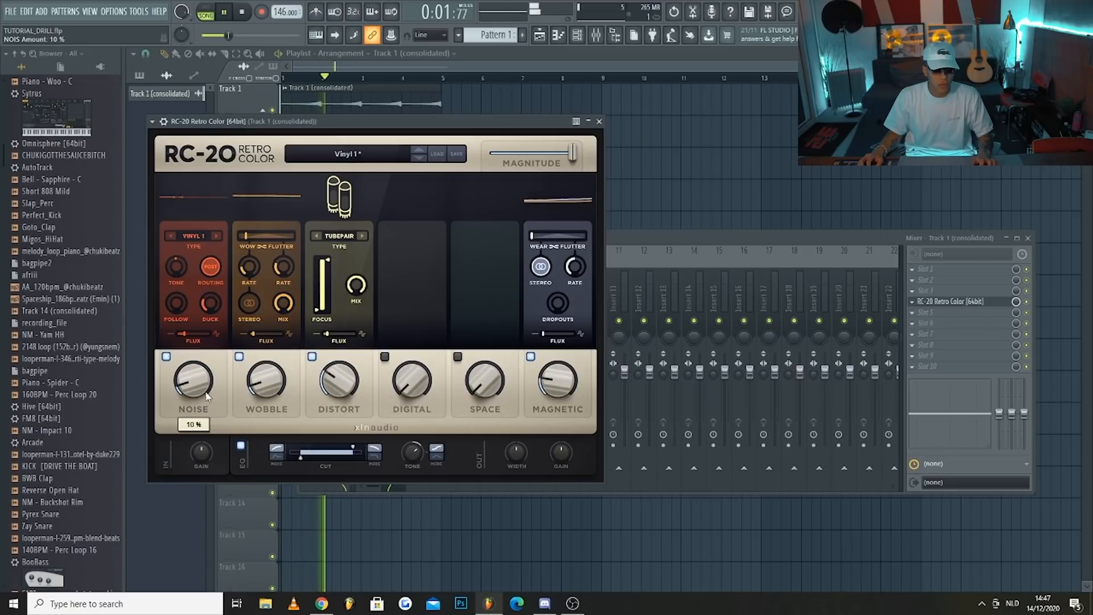
left_click_drag(485, 381, 493, 322)
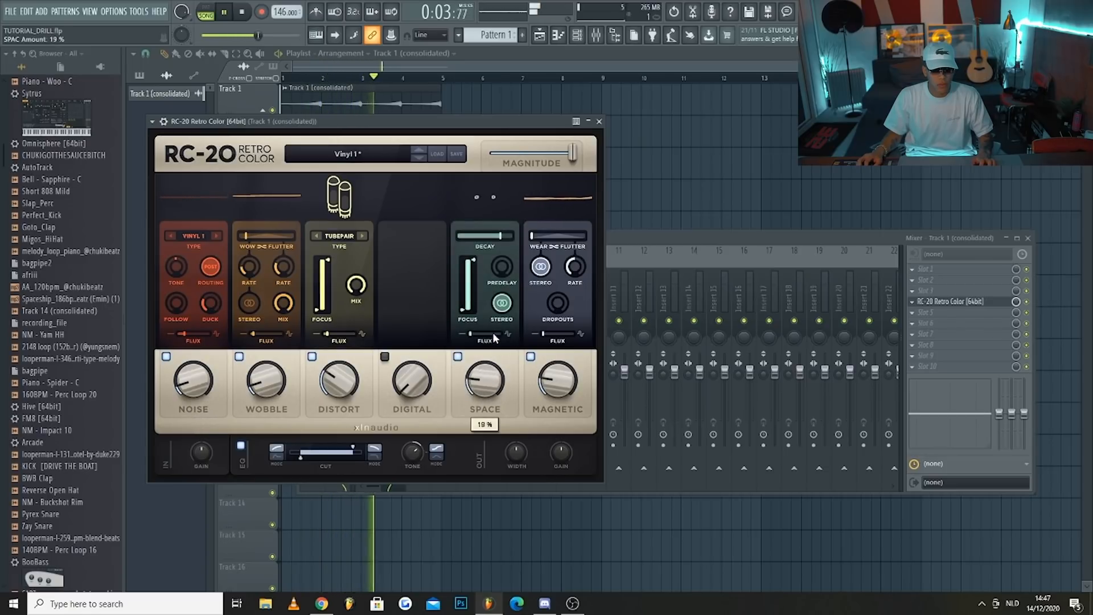
left_click_drag(462, 311, 462, 291)
left_click_drag(515, 445, 517, 408)
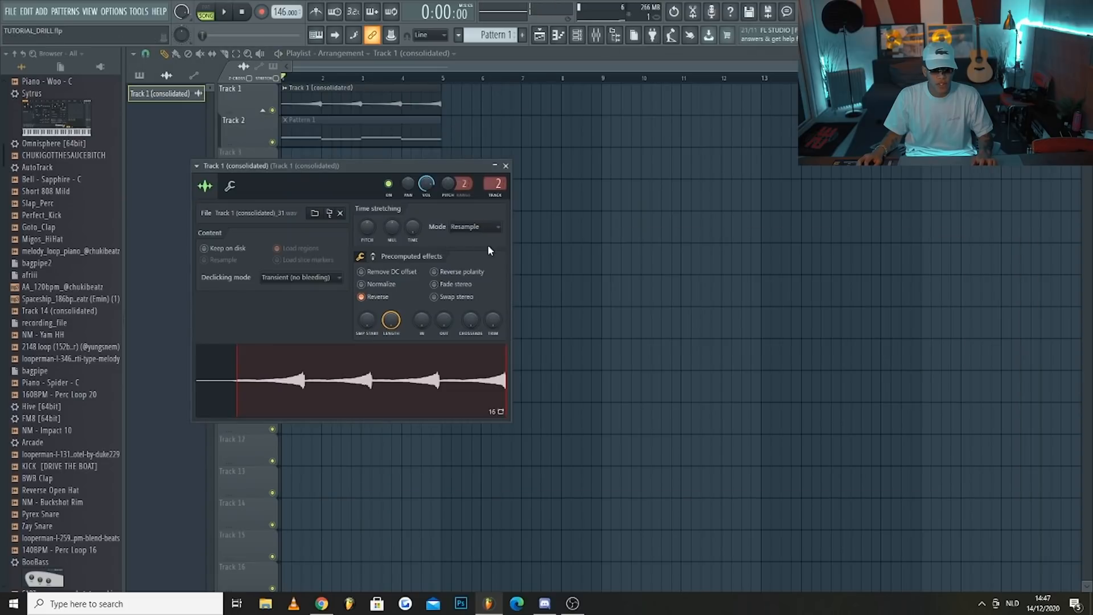
Set the reversed clip's time-stretching mode to Stretch and its pitch shift to -1100 cents, auditioning the changes
left_click(475, 227)
left_click(461, 250)
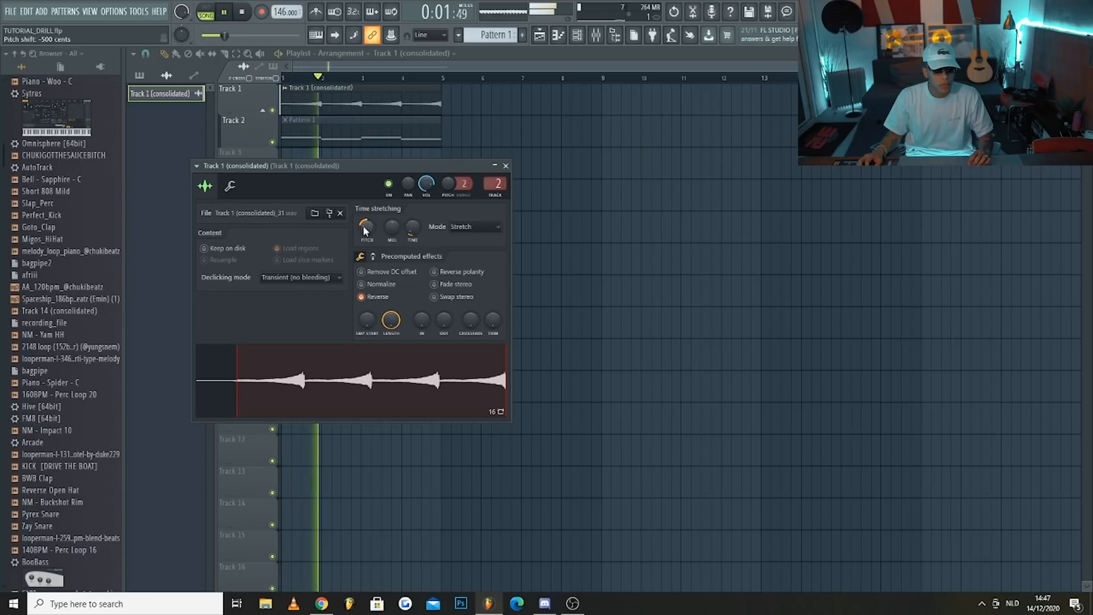
key("space")
key("space")
left_click_drag(369, 223, 370, 224)
key("space")
key("space")
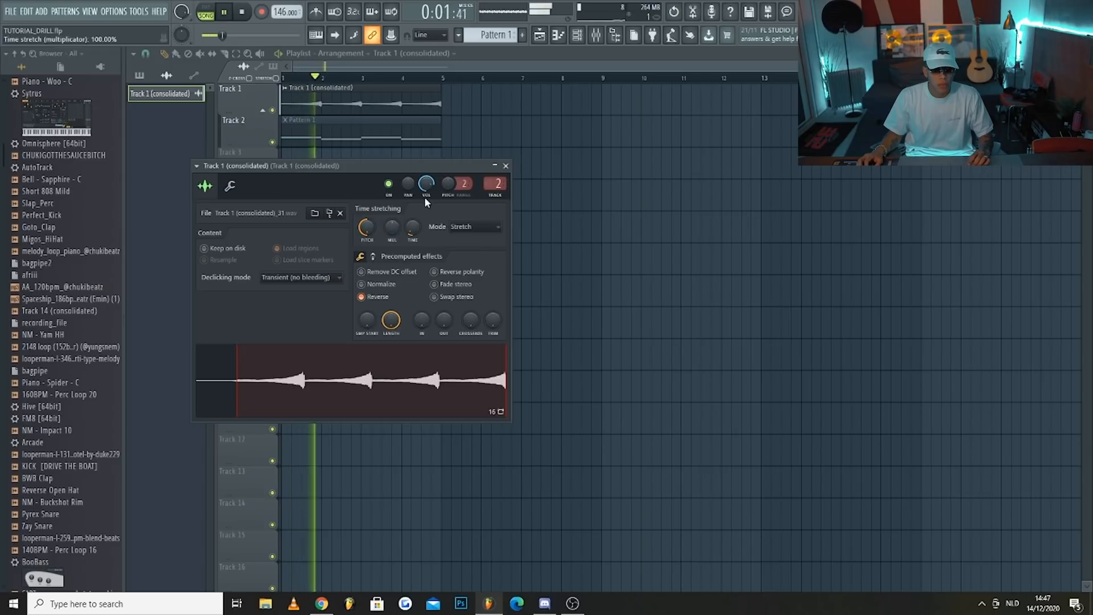
left_click_drag(368, 228, 369, 225)
key("space")
key("space")
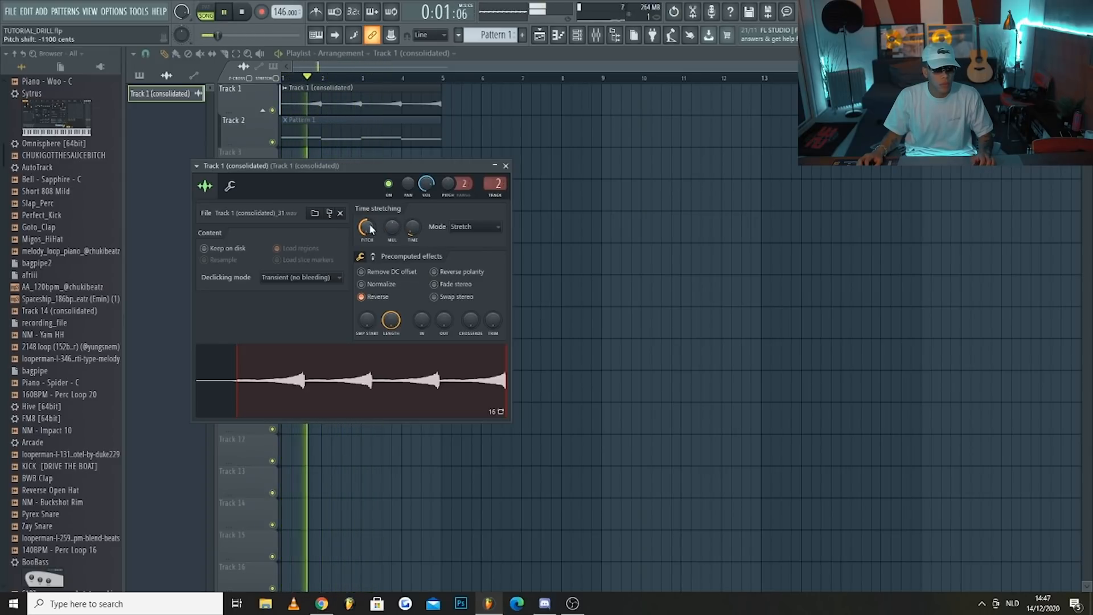
left_click(505, 165)
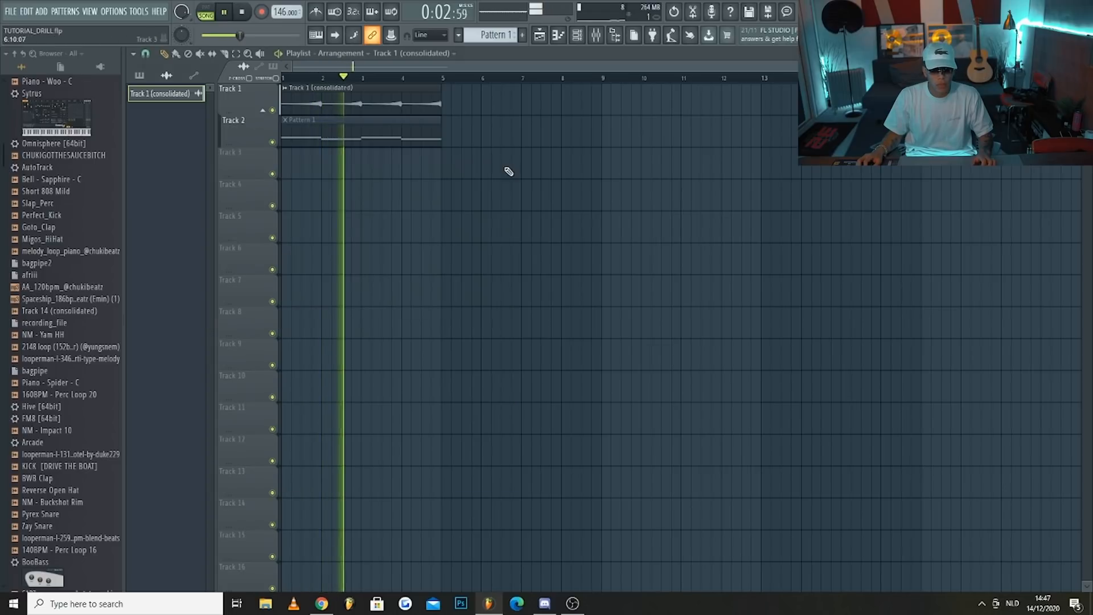
Show all channels in the channel rack and delete the original FL Keys channel
left_click(577, 35)
left_click(373, 179)
left_click(376, 190)
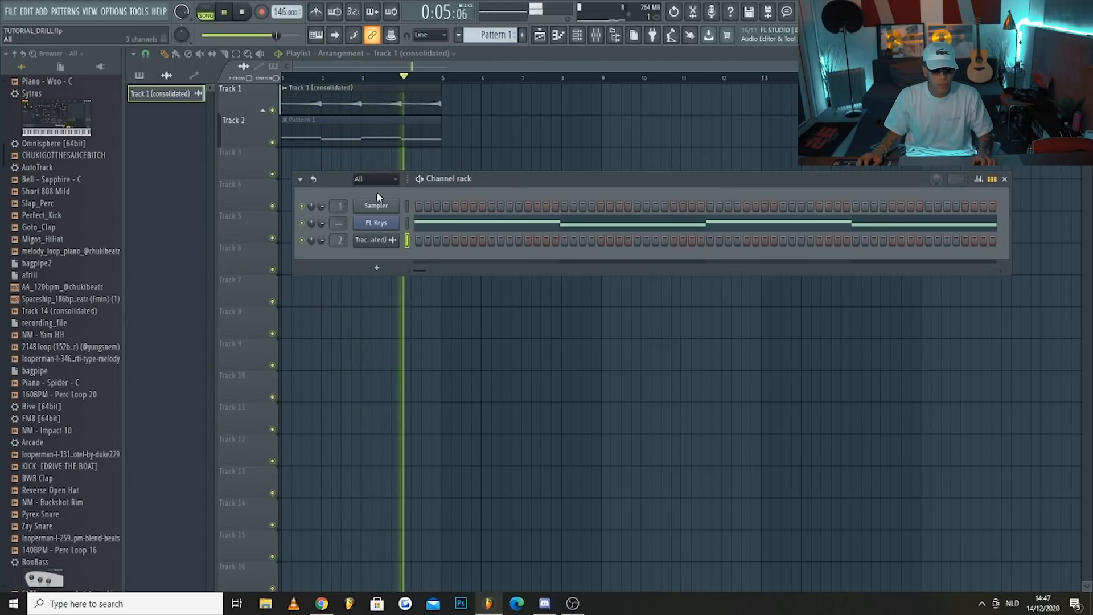
right_click(401, 223)
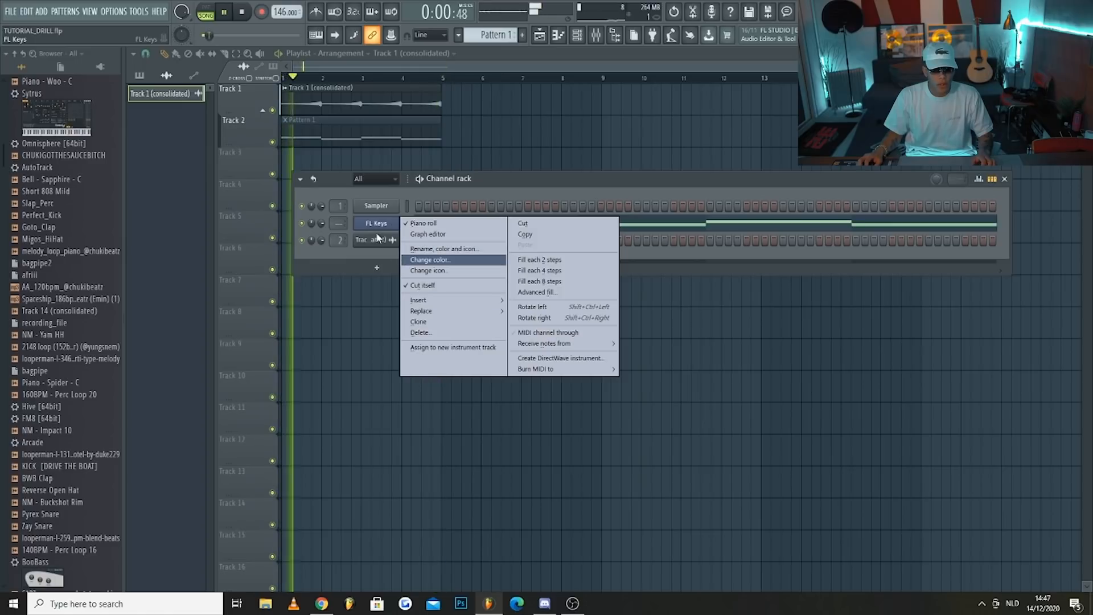
left_click(408, 333)
key("Return")
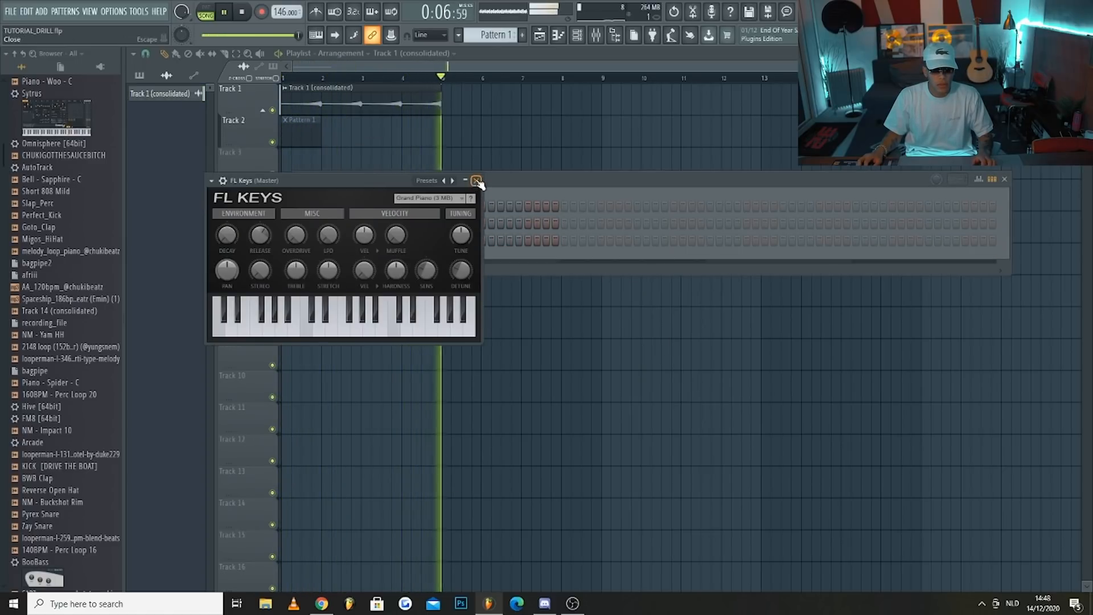
Add a new FL Keys channel with the Grand Piano sound and open its piano roll
left_click(476, 181)
right_click(377, 249)
left_click(402, 240)
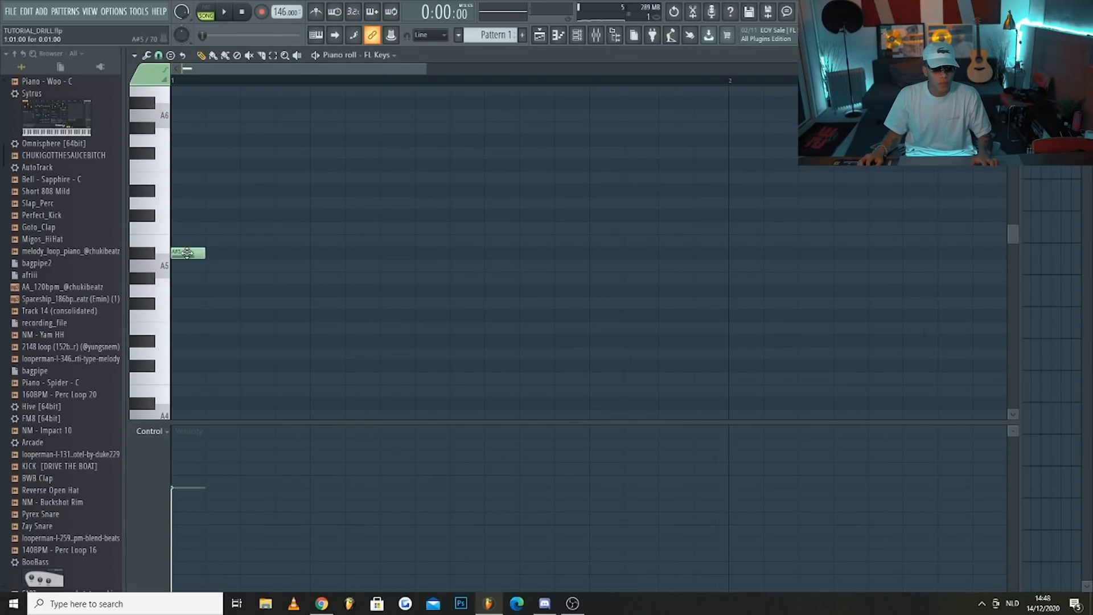
Draw eight short notes alternating A#5 and F5 on every second step of bar 1
left_click_drag(243, 395, 243, 309)
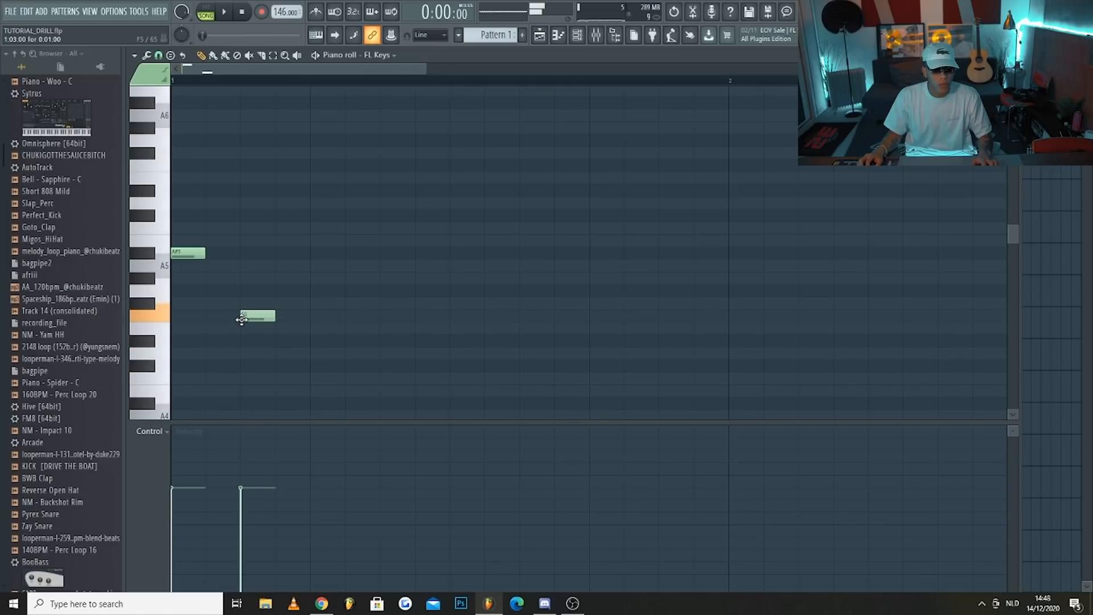
left_click(305, 244)
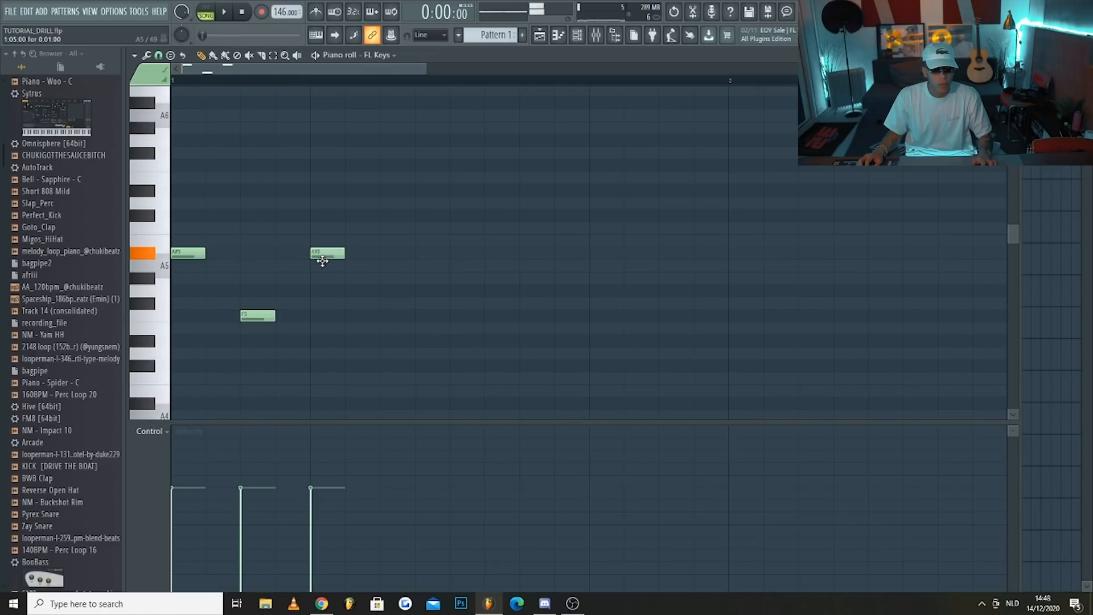
key("space")
left_click(454, 254)
left_click(521, 315)
left_click(592, 253)
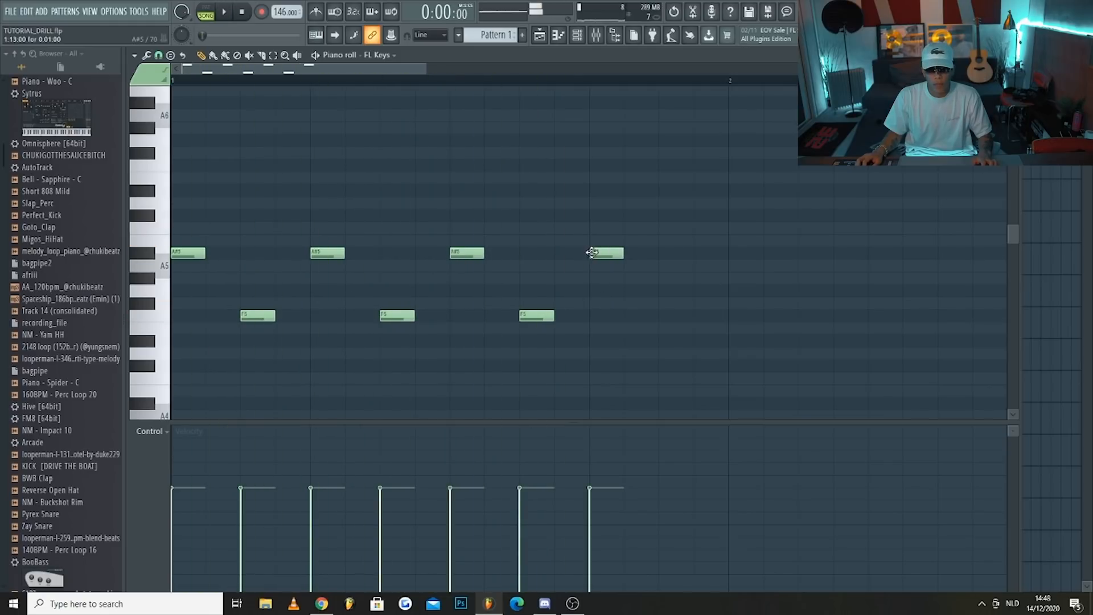
left_click(660, 315)
key("space")
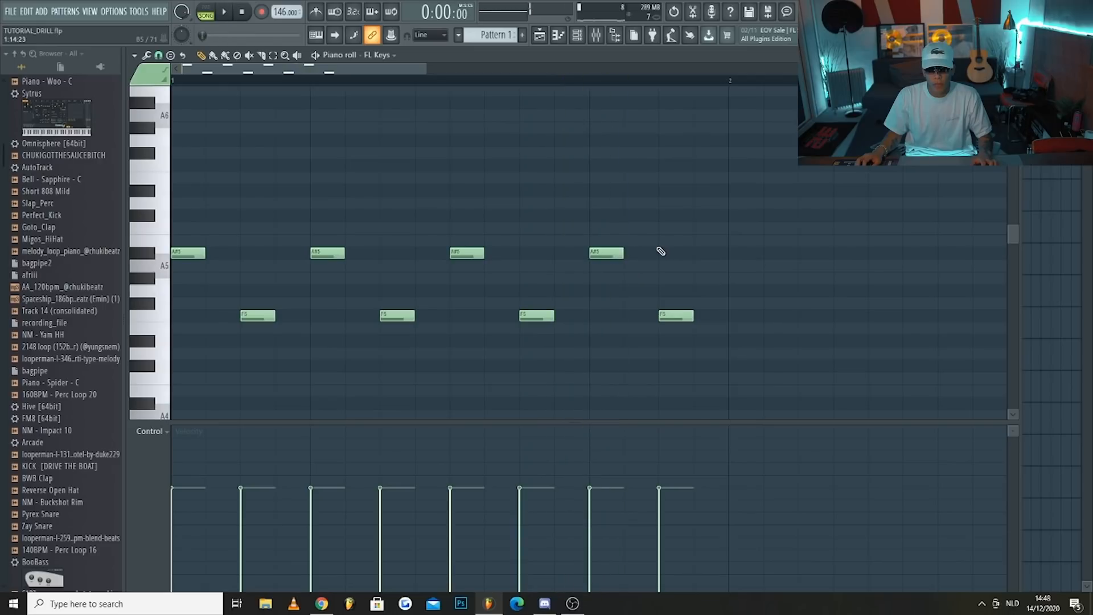
Raise the last two notes of bar 1 to C#6 and C6, and duplicate the whole bar into bar 2
left_click_drag(594, 251, 593, 204)
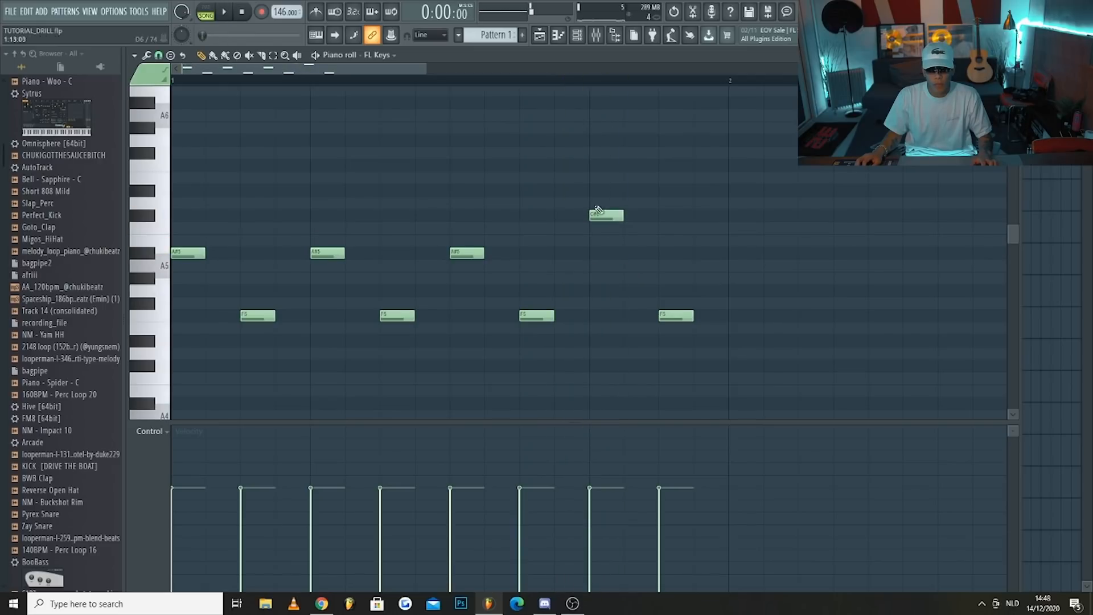
scroll(626, 315, "down", 2)
key("ctrl+a")
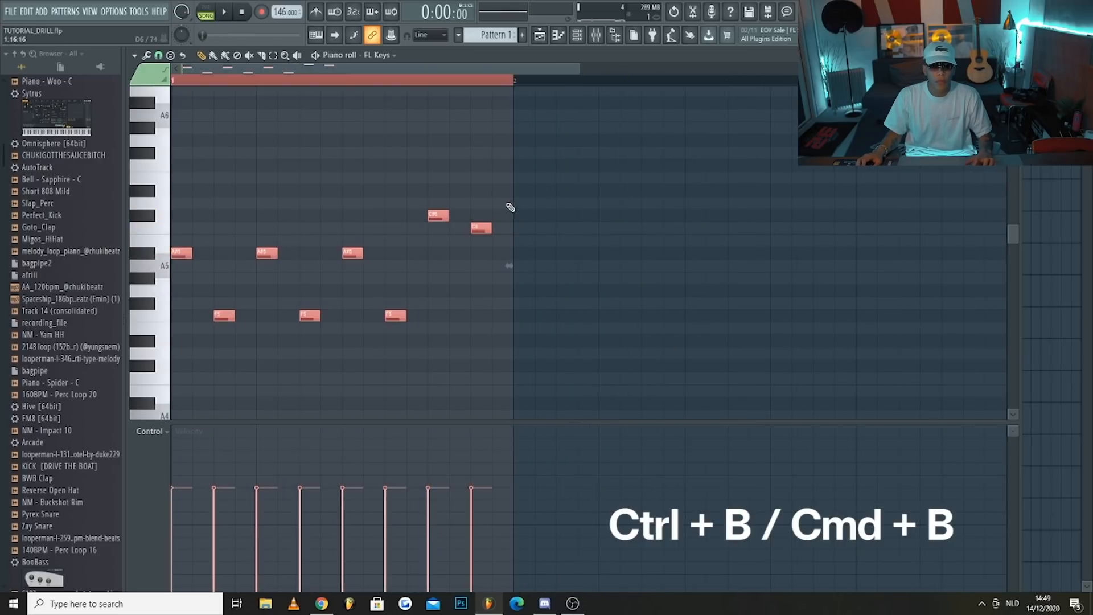
key("ctrl+b")
scroll(524, 205, "down", 2)
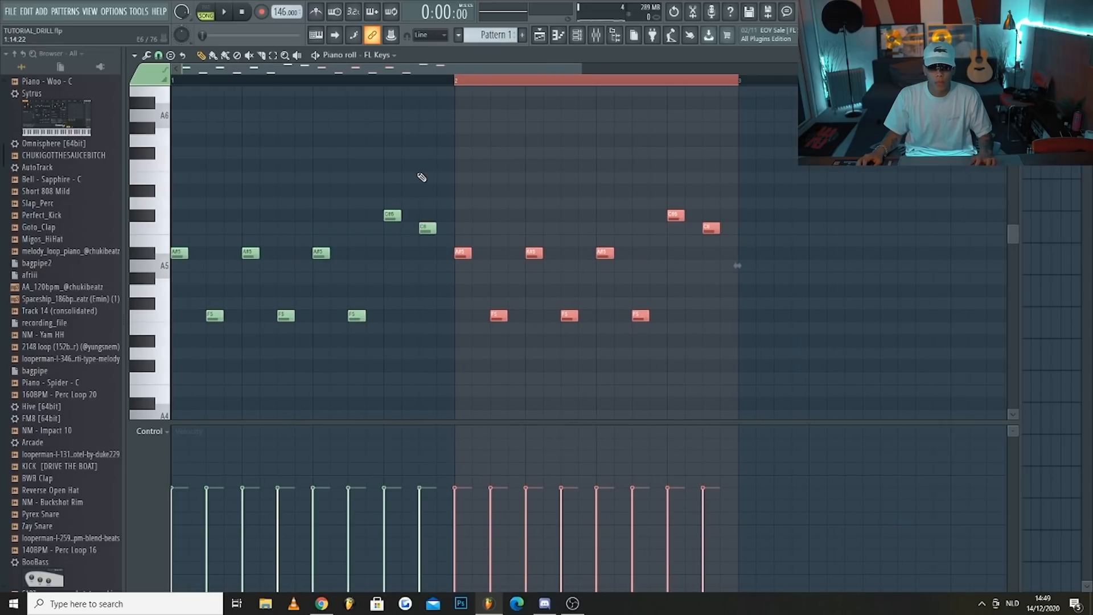
Raise bar 2's low F5 notes to F#5, duplicate both bars into bars 3 and 4, and play the melody
left_click(462, 303)
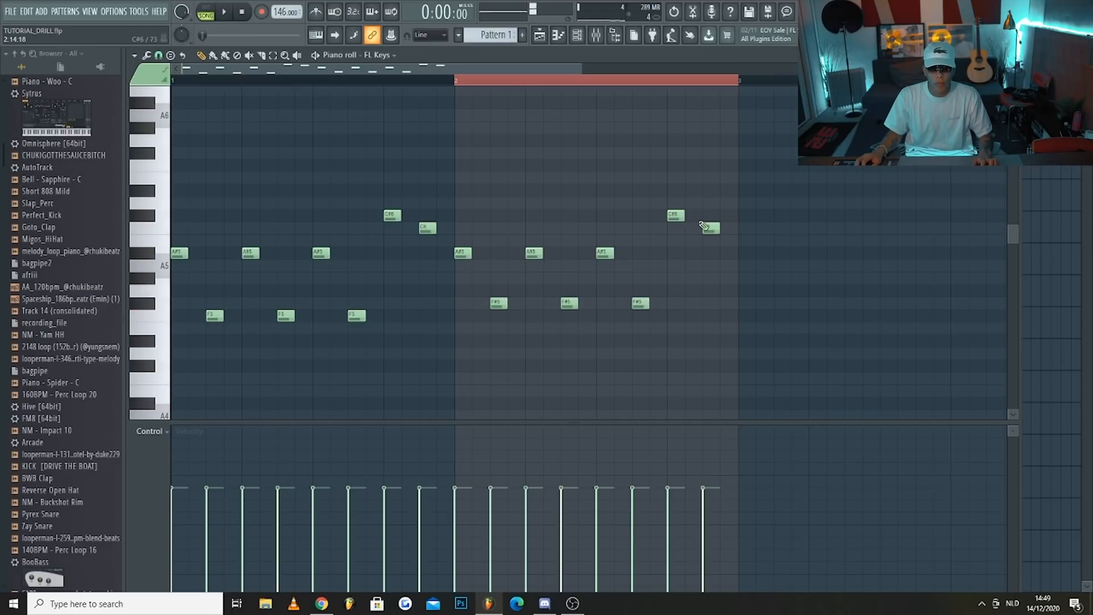
key("ctrl+a")
key("ctrl+b")
scroll(280, 108, "down", 2)
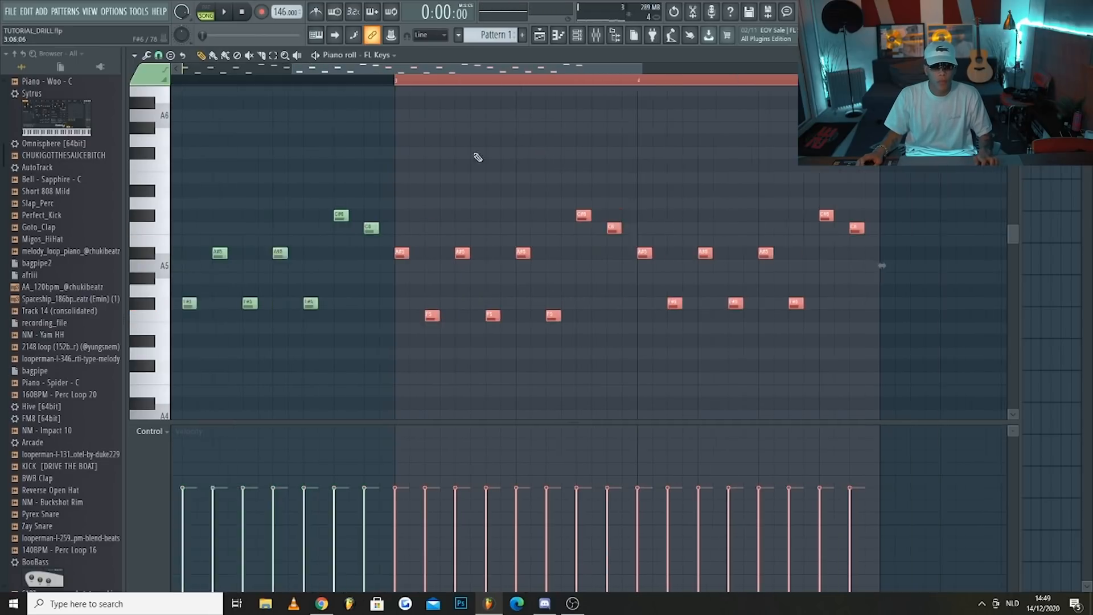
key("ctrl+d")
key("space")
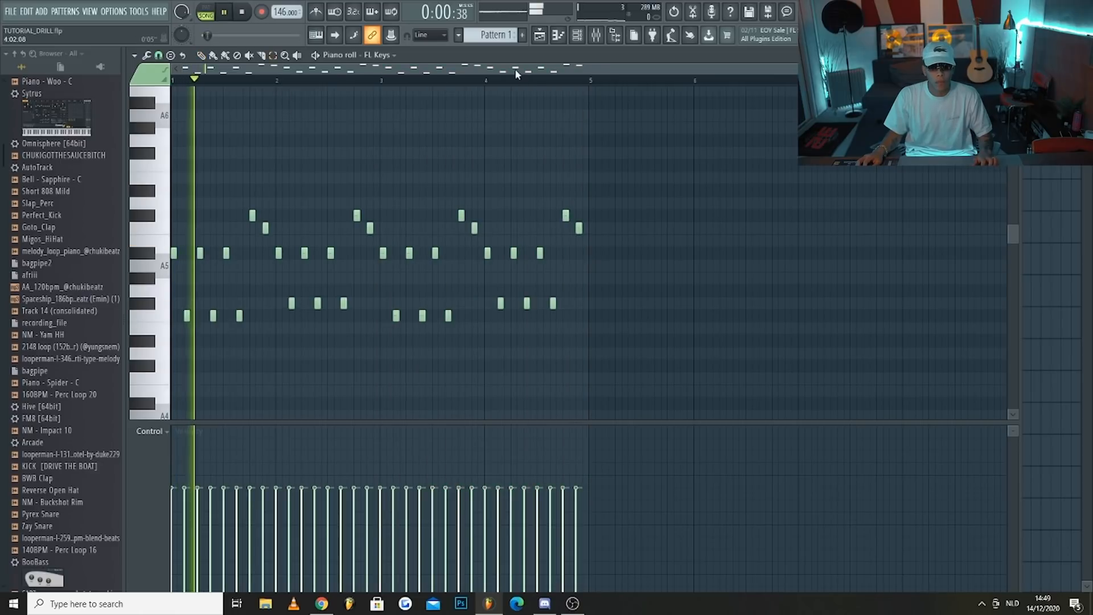
Route the new FL Keys channel to mixer track 3 and load Gross Beat in its effect slot 4
left_click(578, 39)
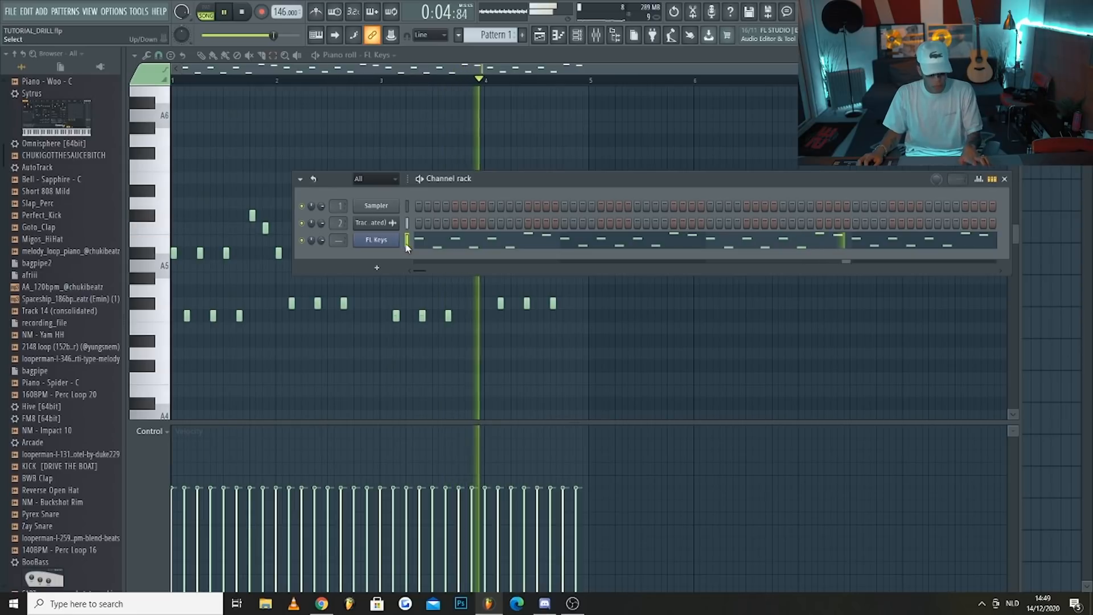
key("ctrl+l")
key("space")
left_click(925, 301)
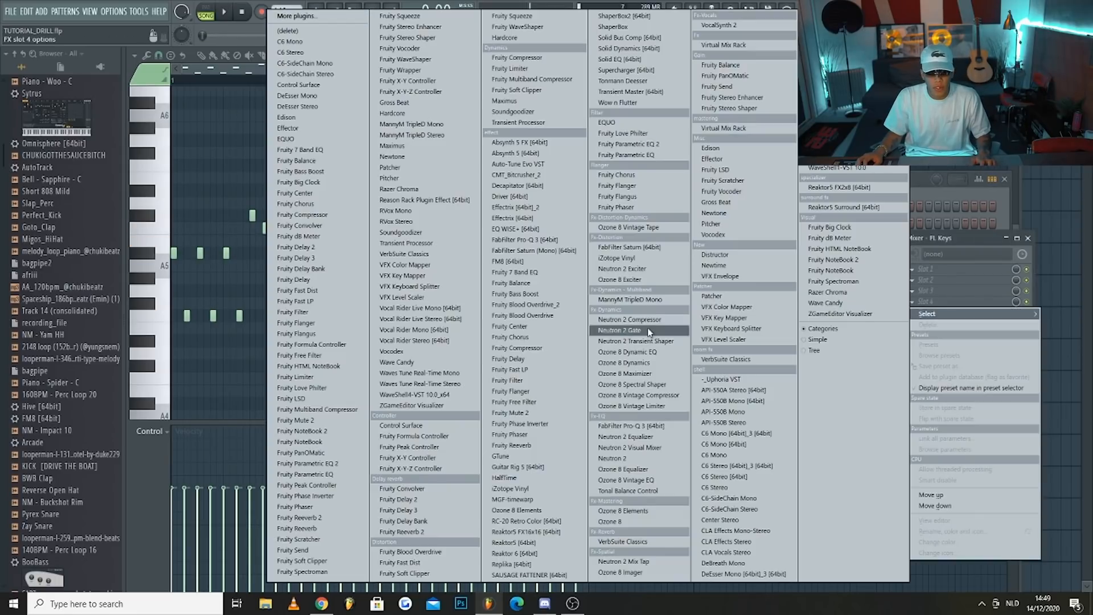
left_click(720, 204)
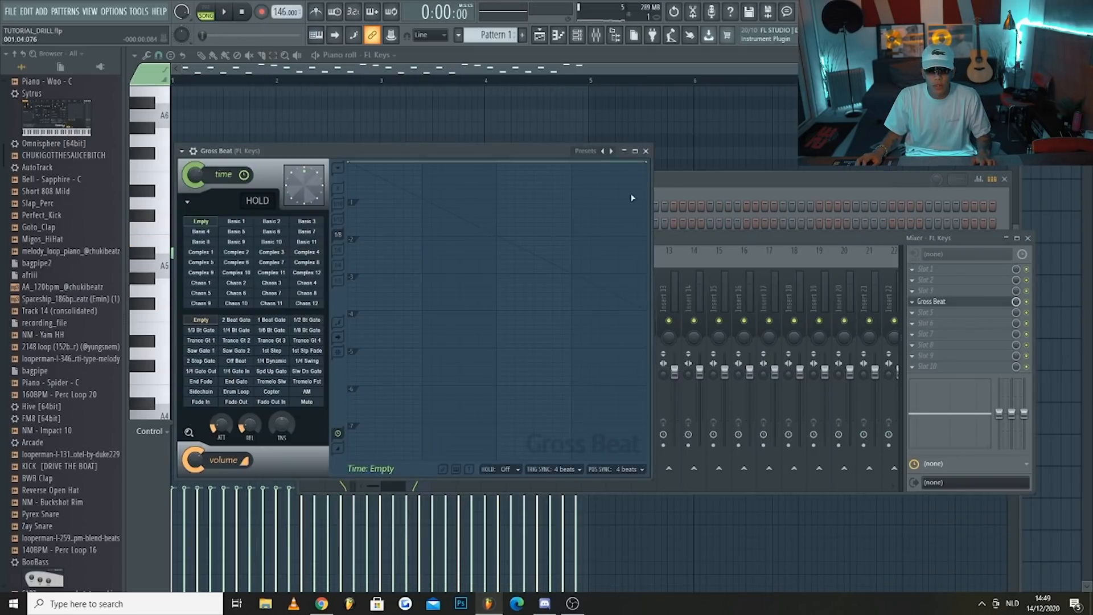
Shape Gross Beat's time envelope into a straight slope ending at 2, audition it, and lower the FL Keys mixer track's volume
right_click(647, 165)
left_click(672, 220)
left_click_drag(647, 162, 664, 234)
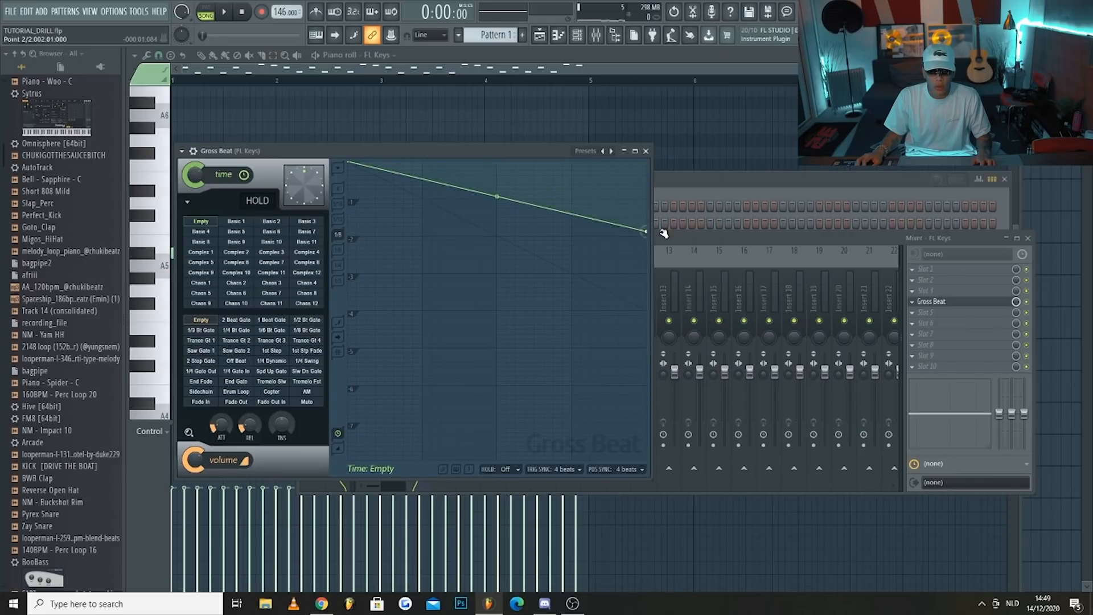
key("space")
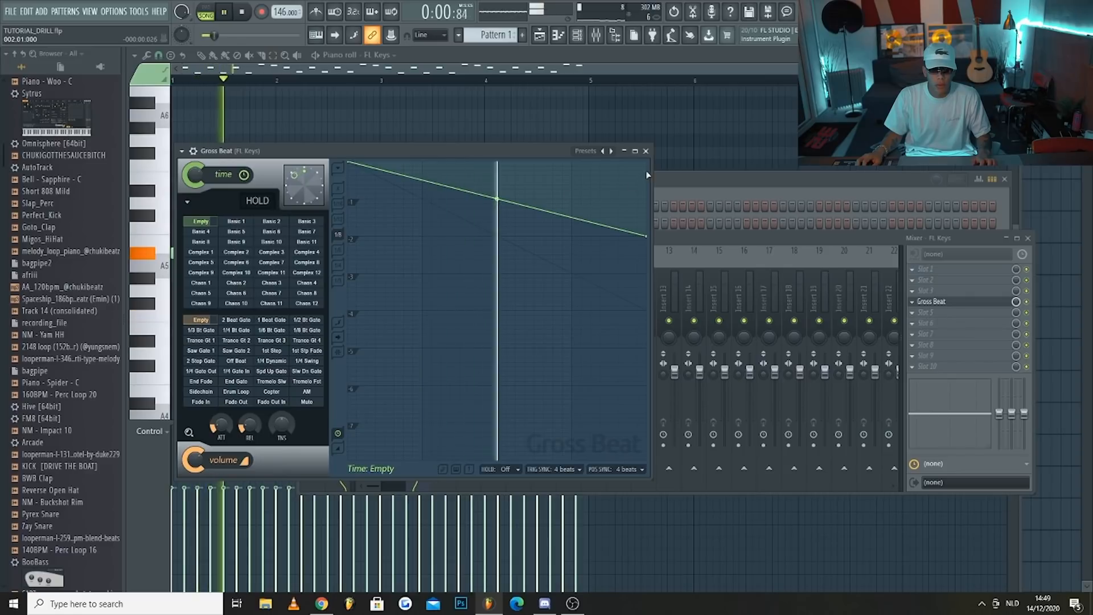
left_click(646, 151)
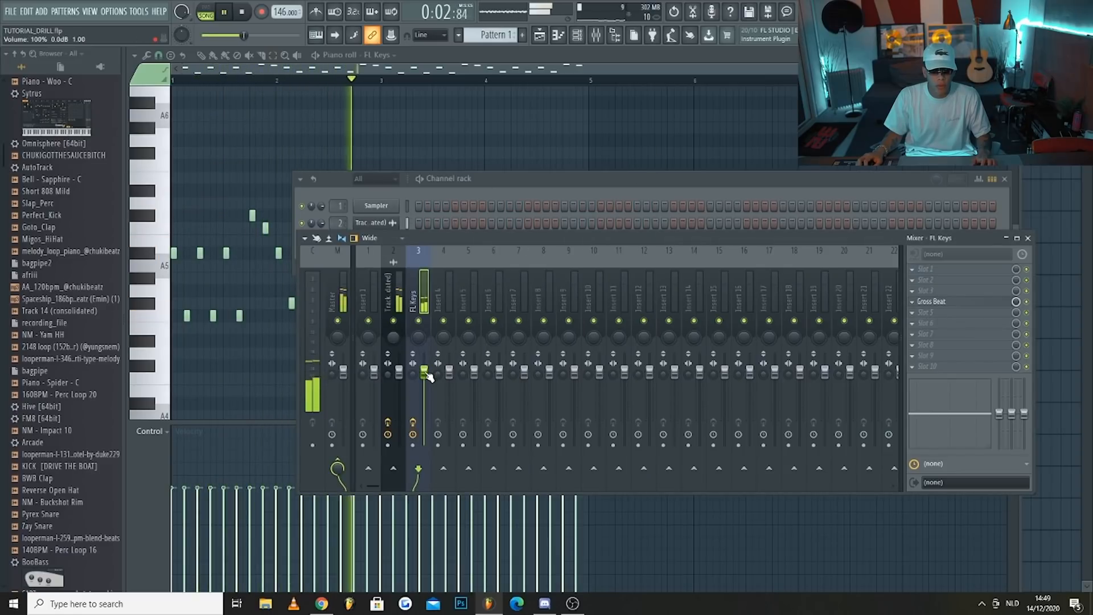
left_click_drag(424, 372, 424, 385)
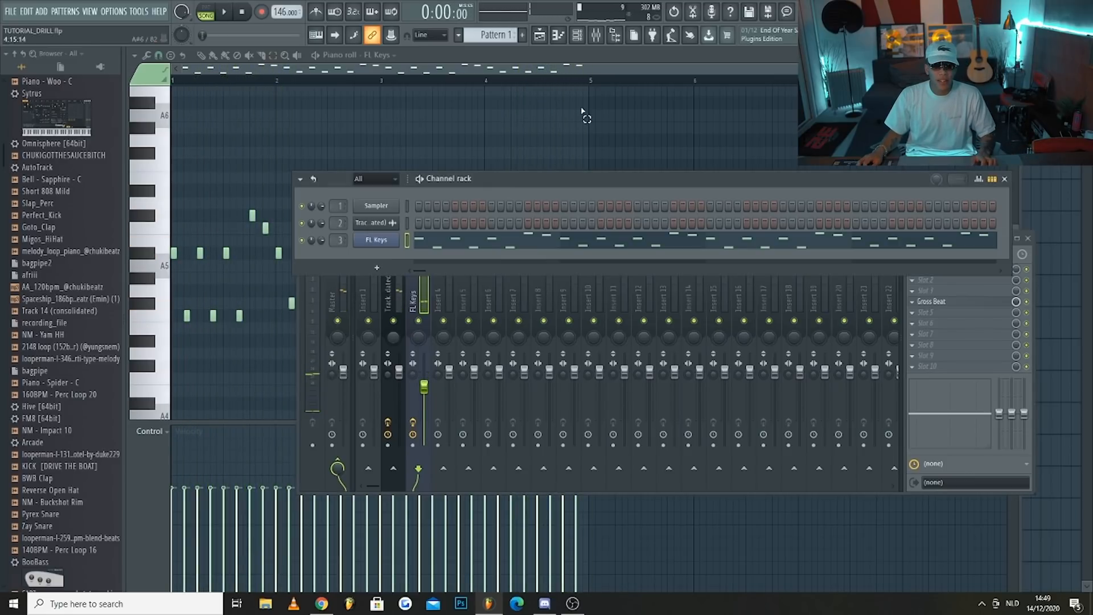
Show the channel rack over the playlist and browse Drumpacks to the Snares folder of Chuki Beats Kit Vol. 2
left_click(538, 36)
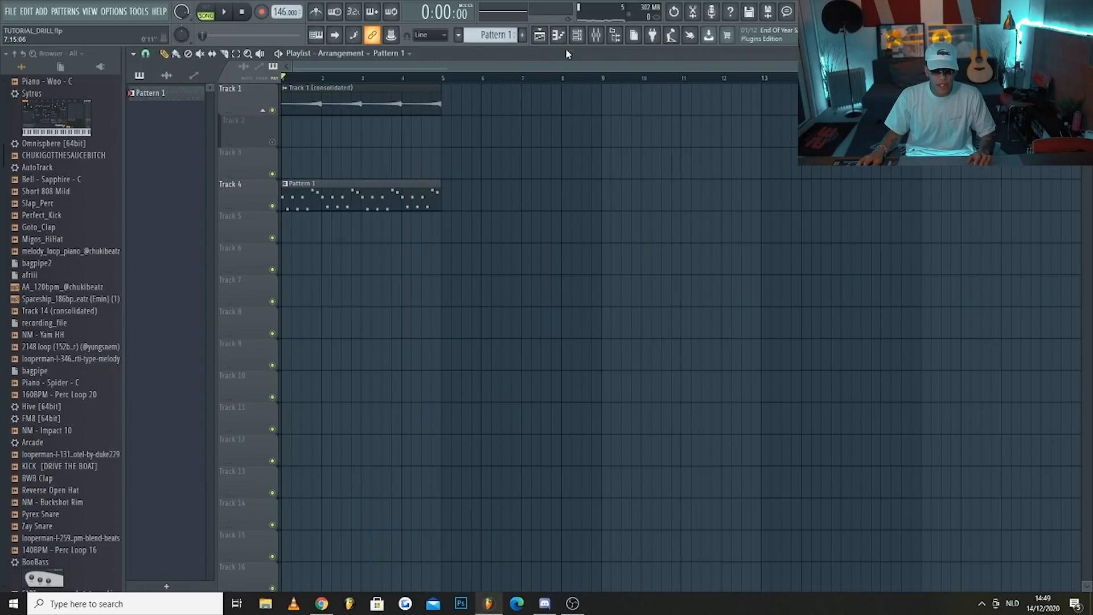
left_click(578, 37)
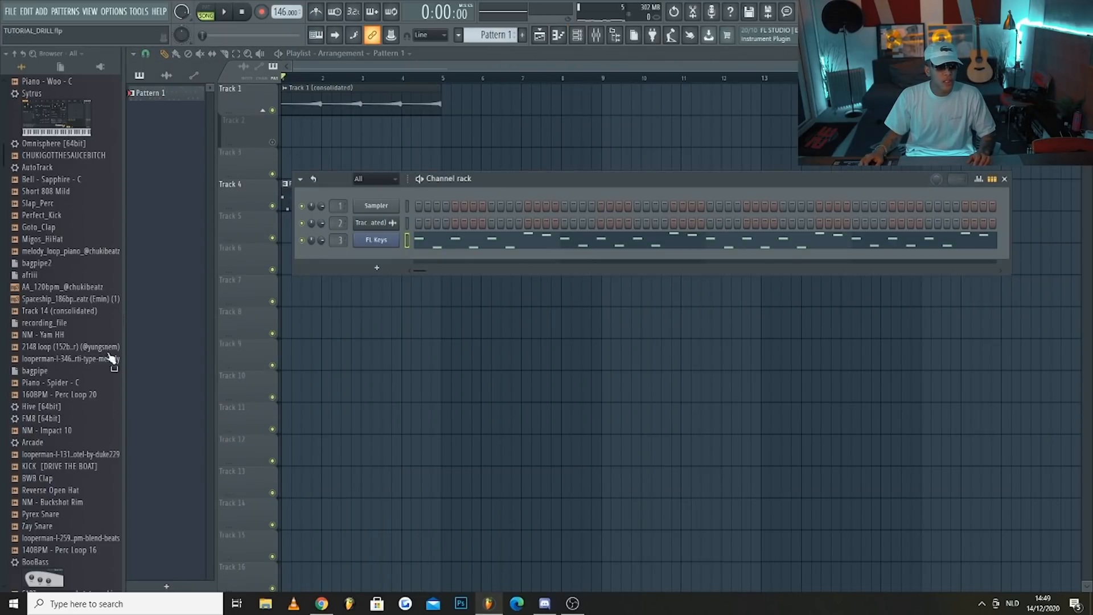
scroll(67, 159, "up", 4)
left_click(63, 98)
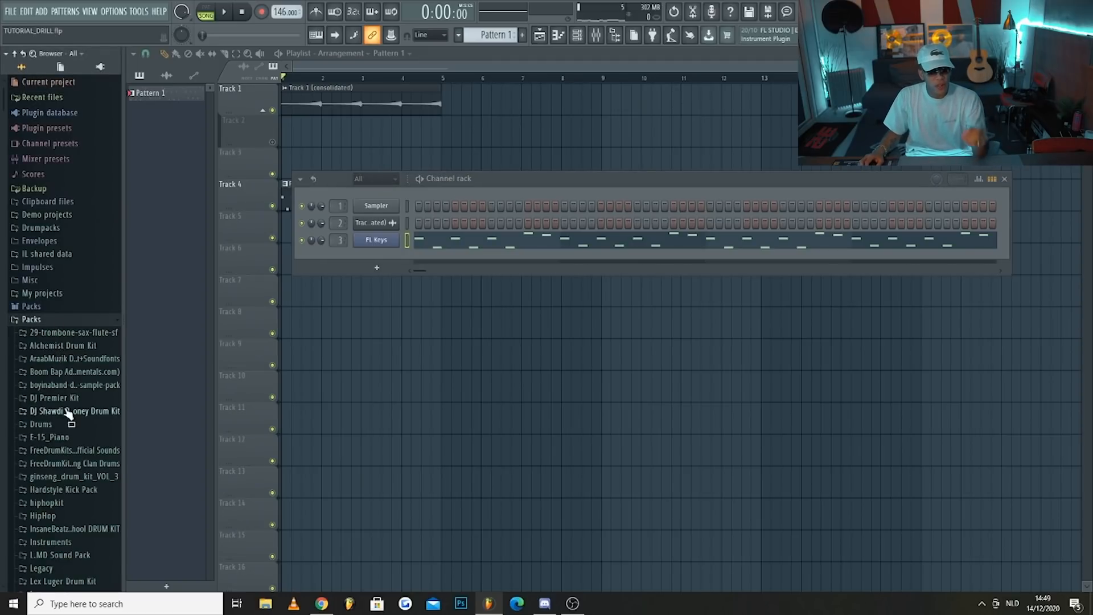
scroll(71, 427, "down", 4)
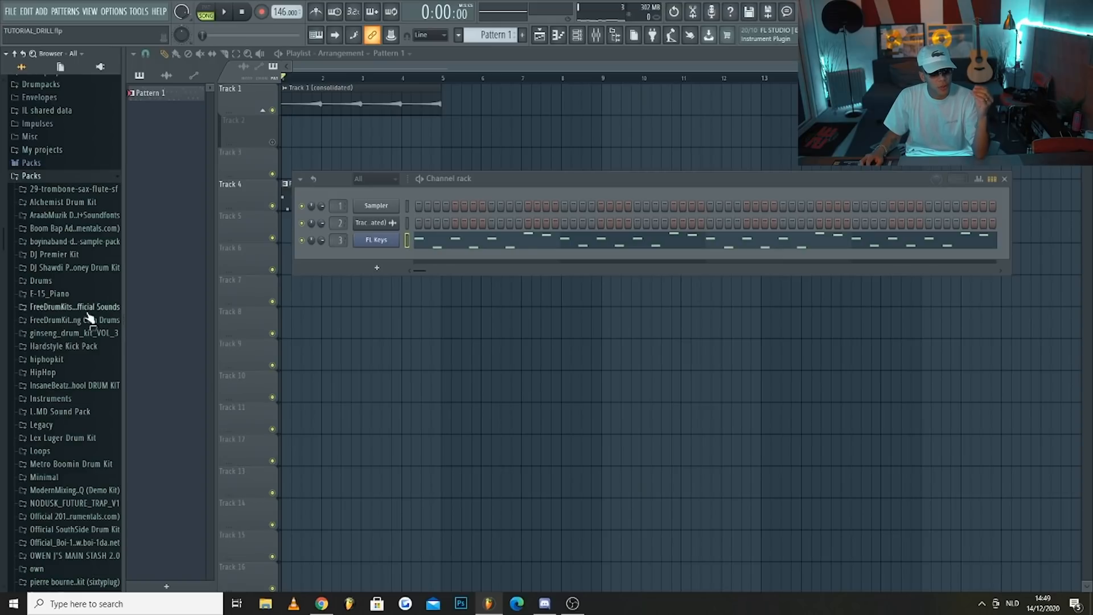
scroll(82, 322, "up", 4)
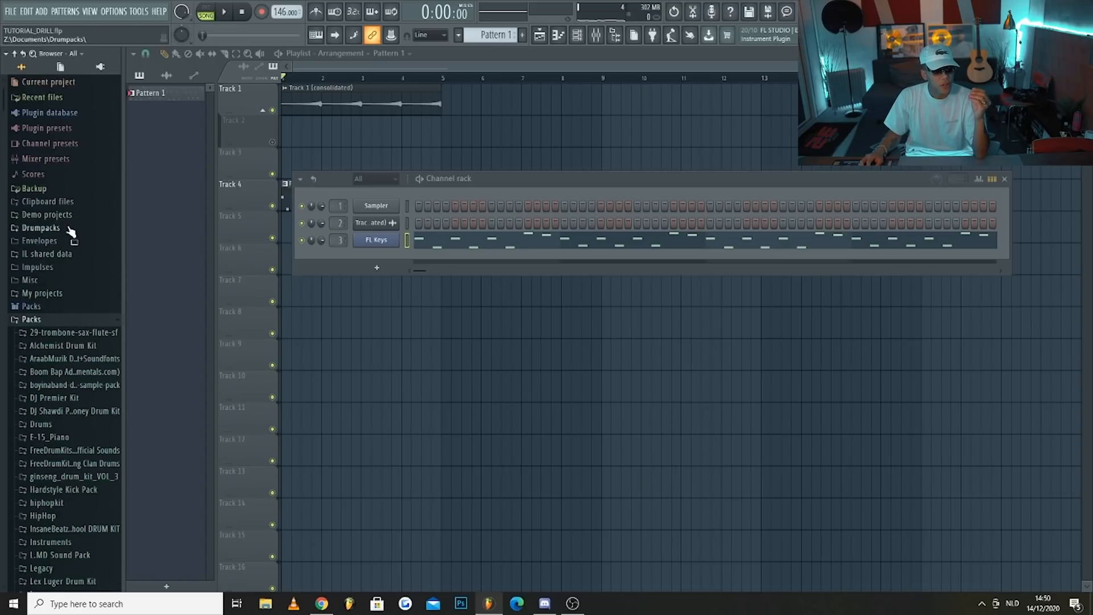
left_click(63, 228)
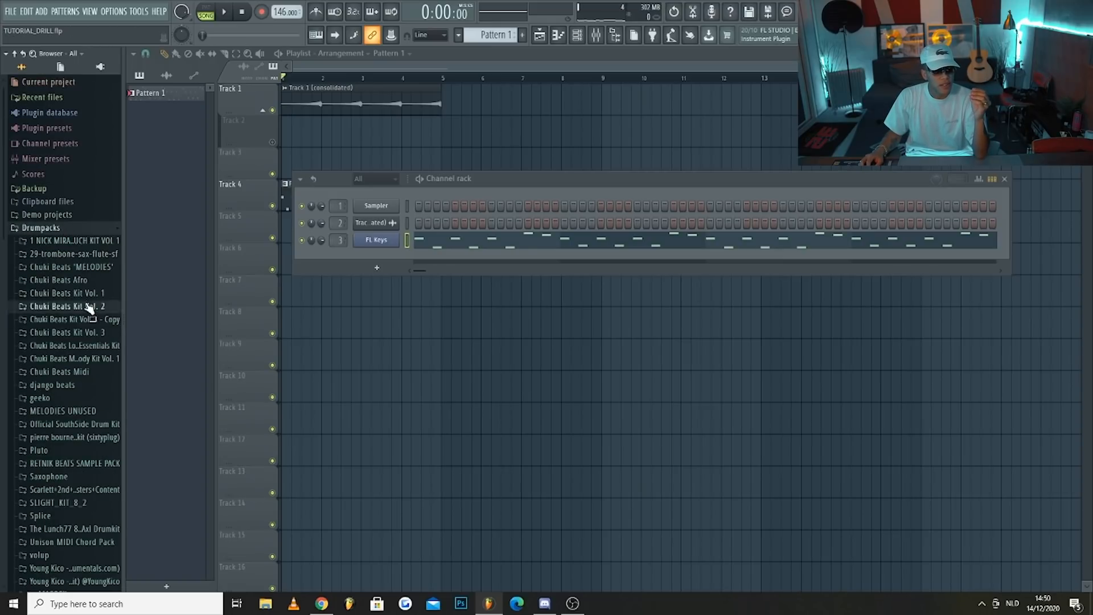
left_click(89, 307)
left_click(50, 332)
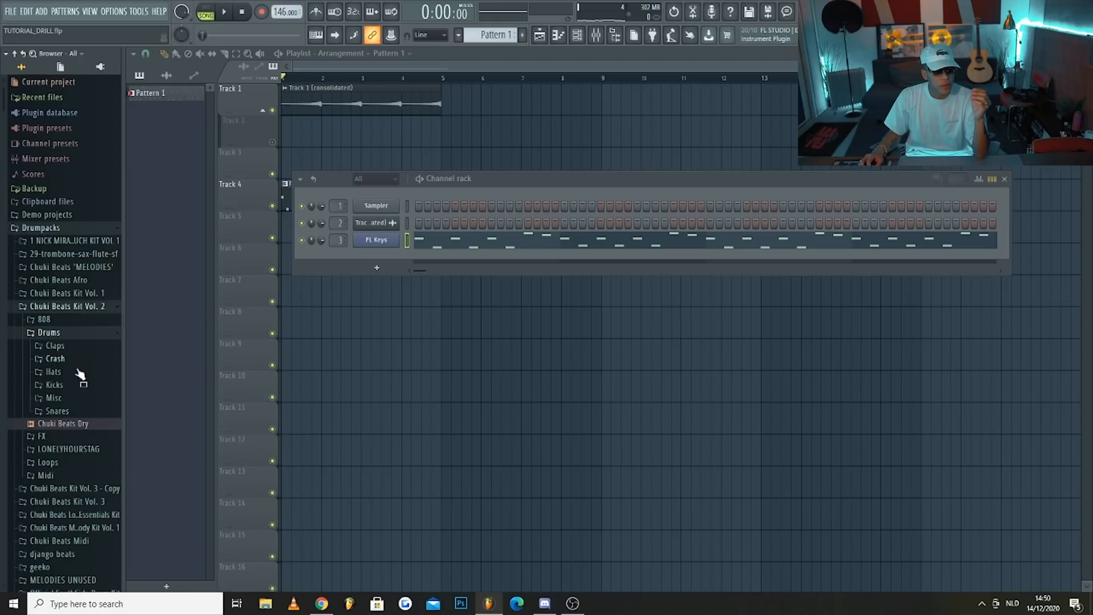
left_click(57, 411)
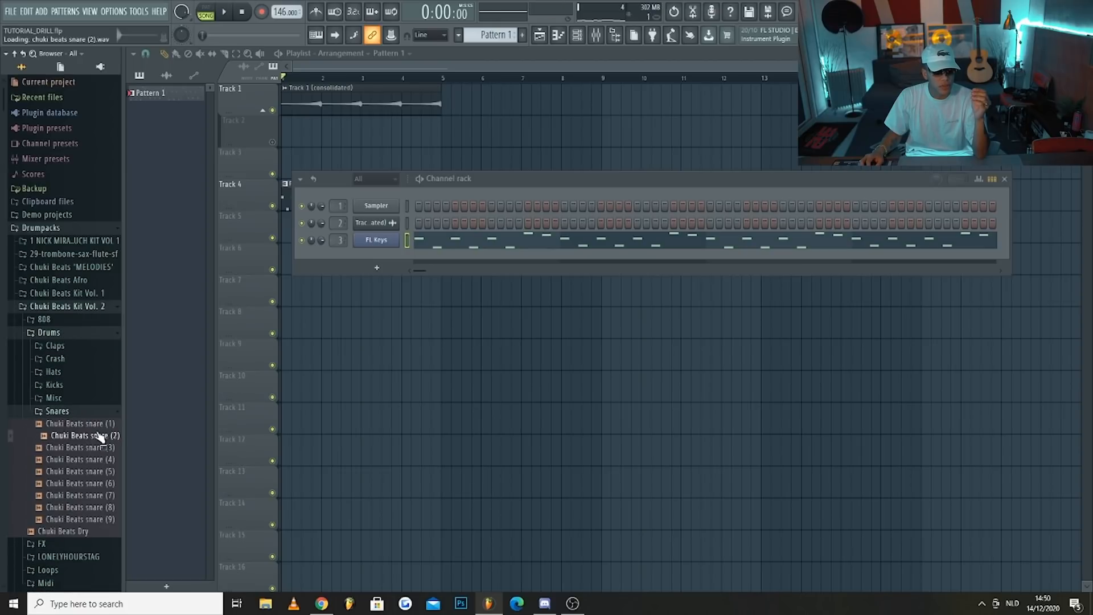
Audition several snare samples and add Chuki Beats snare (6) as a new channel in the channel rack
left_click(103, 450)
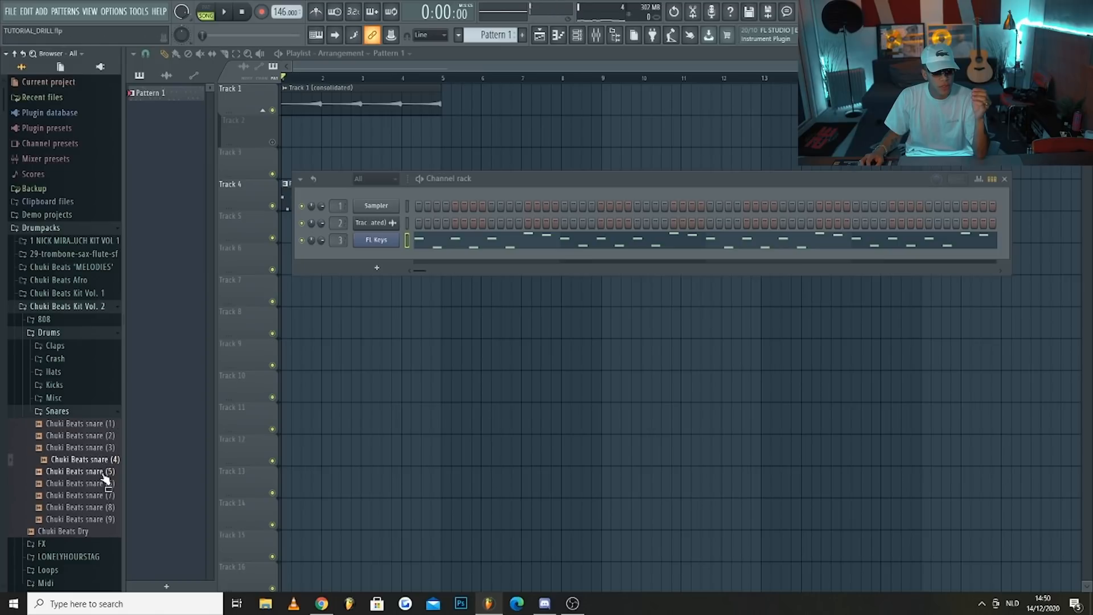
left_click(103, 485)
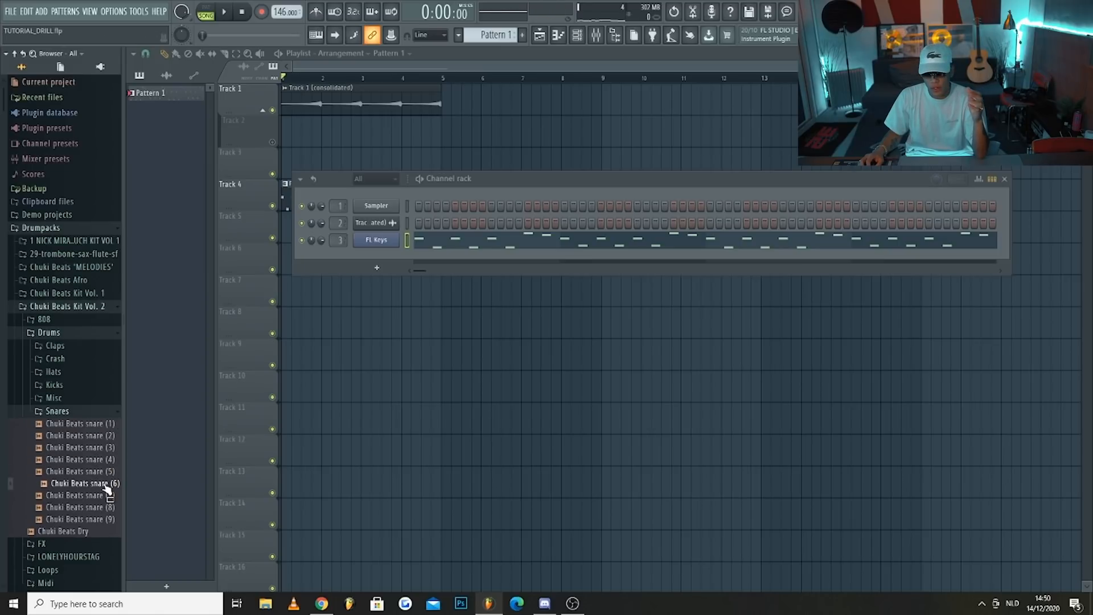
left_click_drag(106, 488, 251, 439)
left_click_drag(378, 276, 391, 255)
left_click(394, 257)
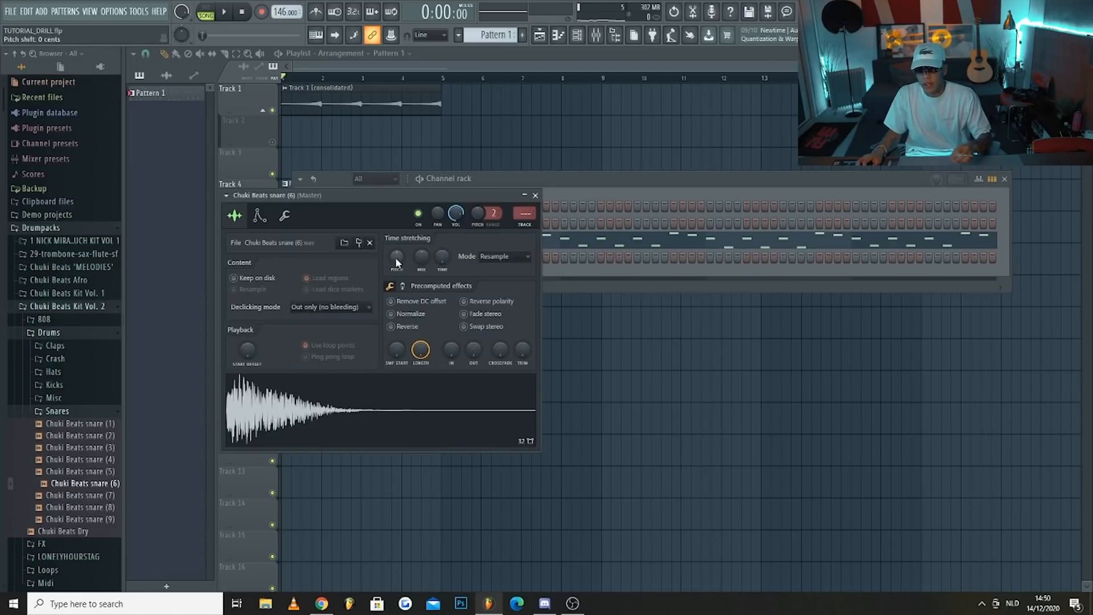
Program snare hits on step 9 of bars 1 to 4 and move bar 2's hit to step 13, checking during playback
left_click(584, 191)
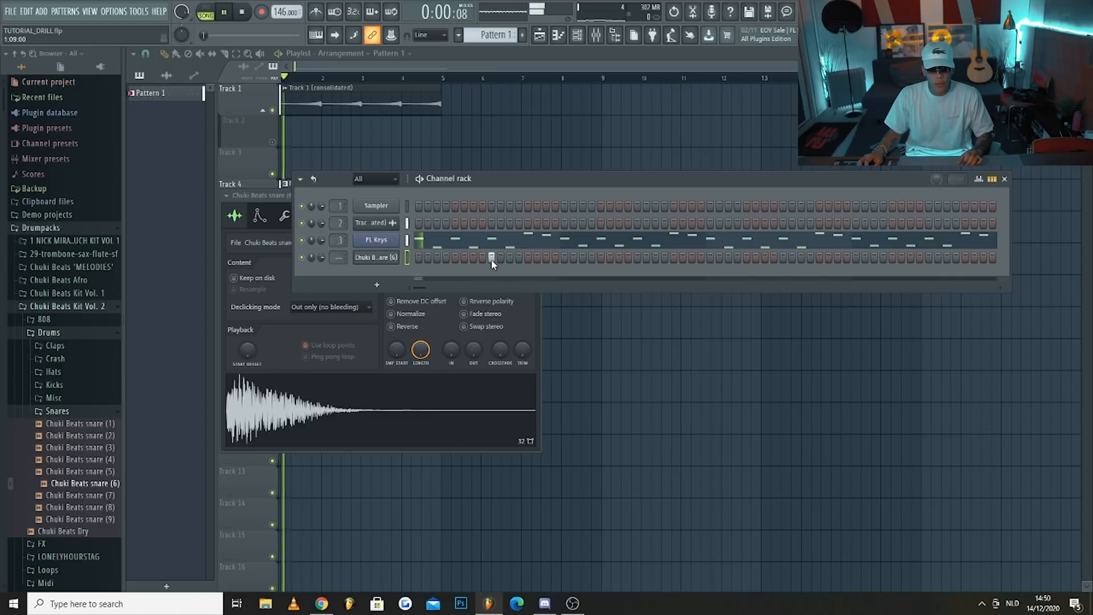
left_click(636, 257)
left_click(783, 258)
left_click(929, 257)
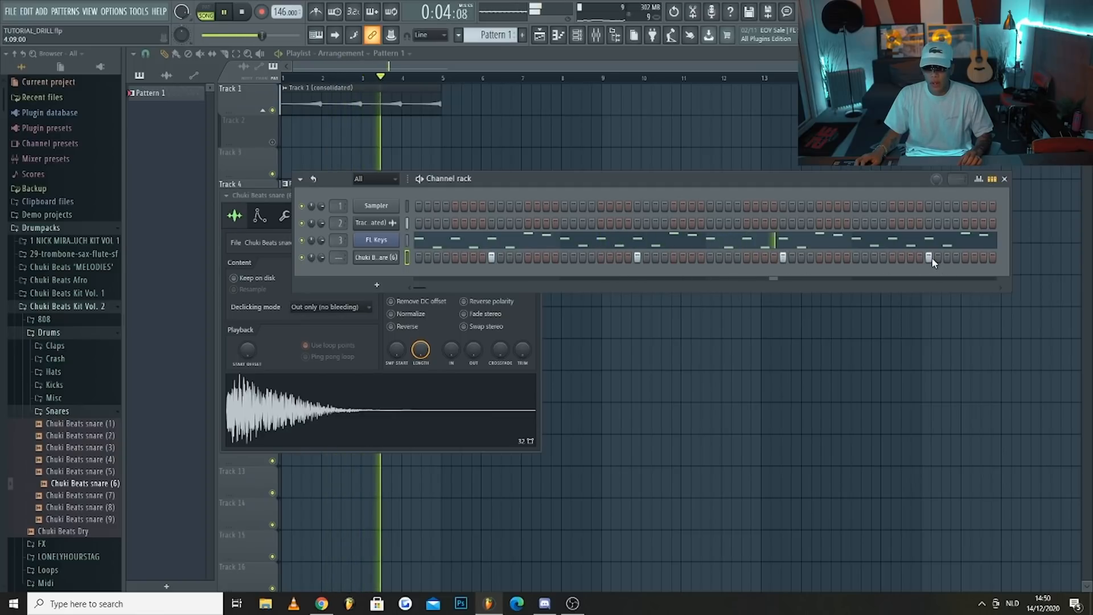
key("space")
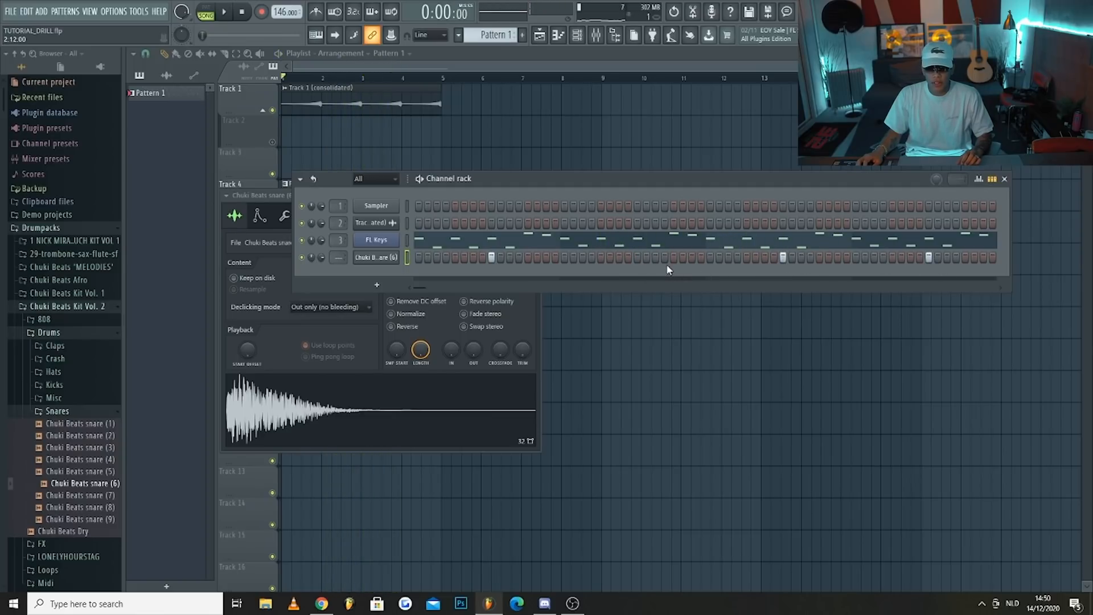
key("space")
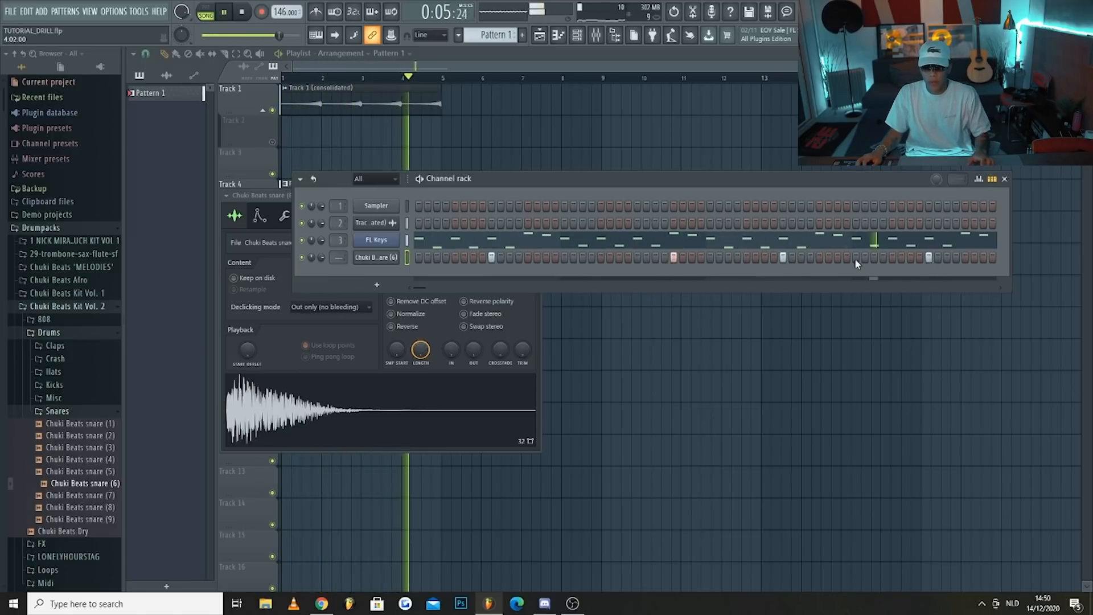
Open the snare channel's piano roll and duplicate its four-bar pattern into bars 5 to 8
right_click(401, 265)
left_click(421, 259)
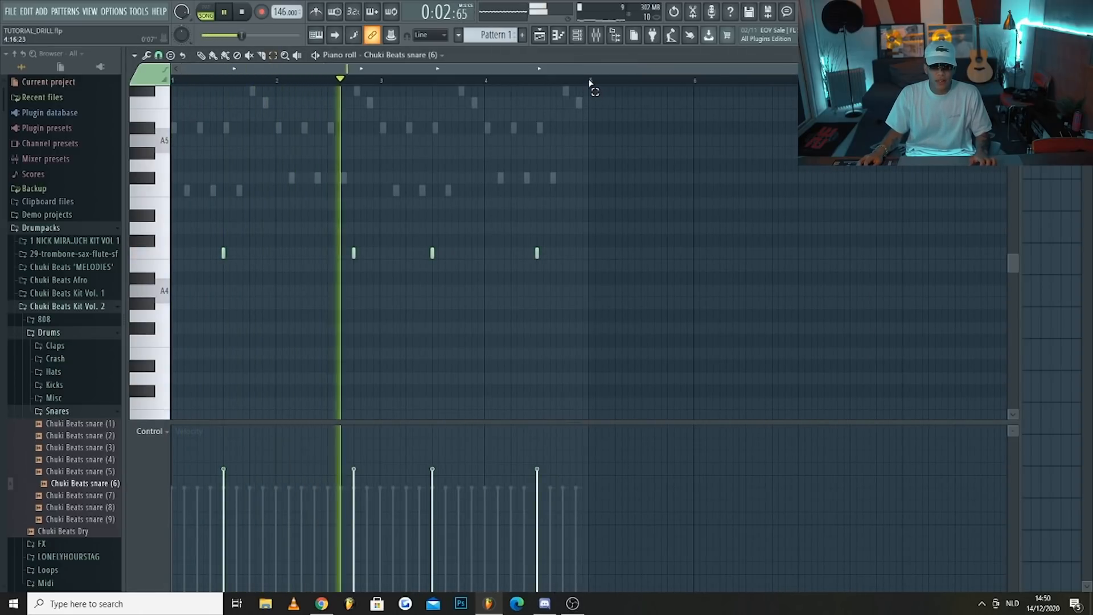
key("space")
left_click_drag(589, 83, 71, 91)
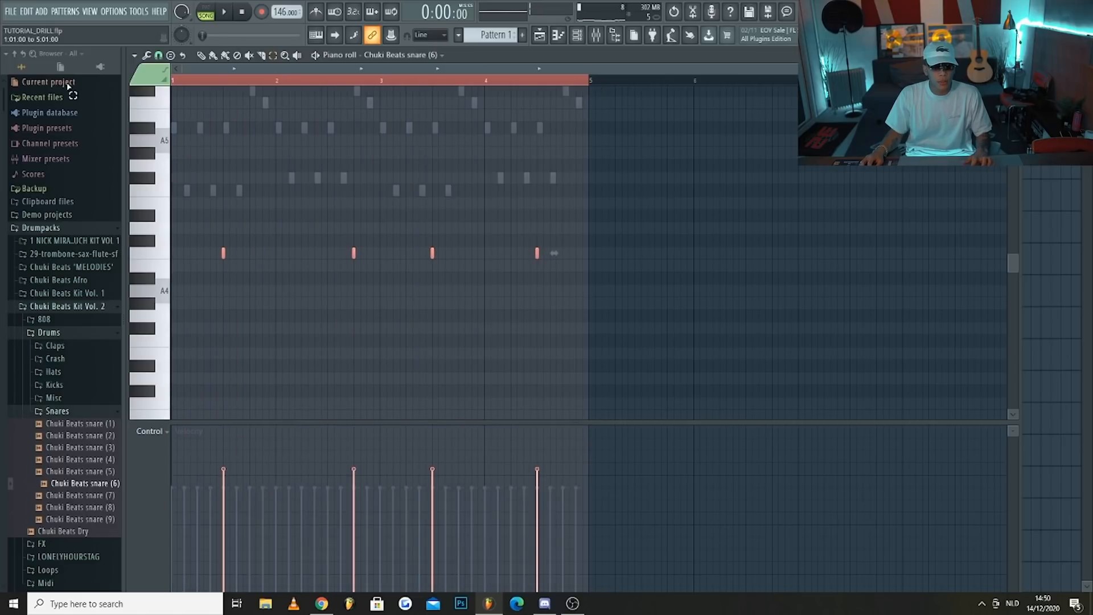
key("ctrl+b")
Duplicate the four-bar FL Keys melody into bars 5 to 8, and copy the Track 1 audio clip to bar 5 in the playlist
left_click(576, 40)
left_click(452, 244)
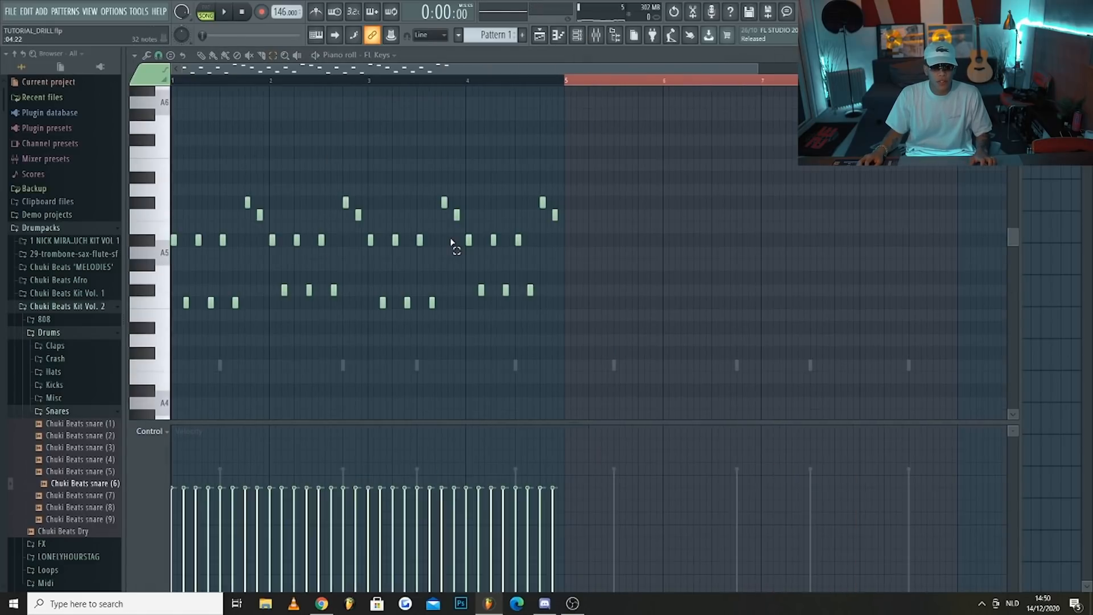
key("ctrl+a")
key("ctrl+b")
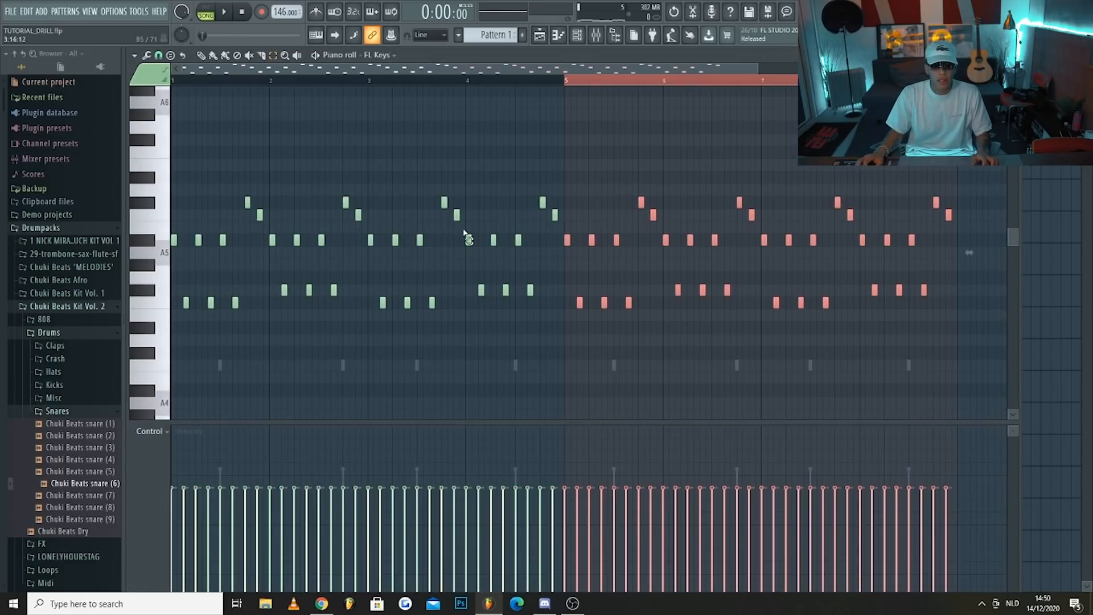
left_click(541, 40)
left_click_drag(347, 103, 513, 99)
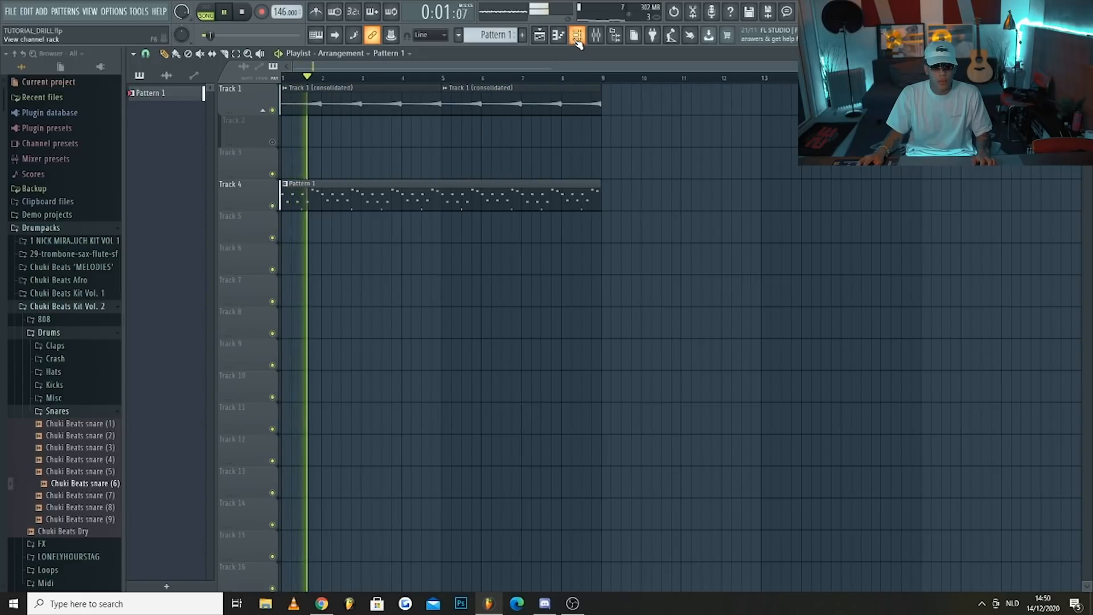
Audition the Chuki Beats hat samples and add DRACO HIHAT and Sexy Open Hat from the recent files as new channels
key("F6")
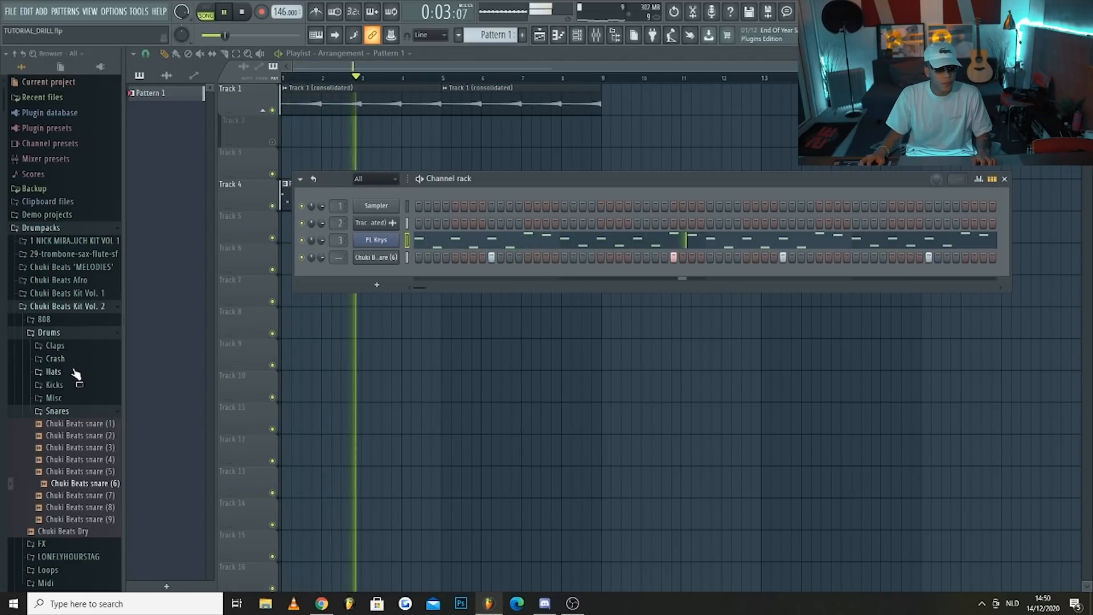
left_click(54, 371)
left_click_drag(77, 396, 82, 405)
left_click(87, 433)
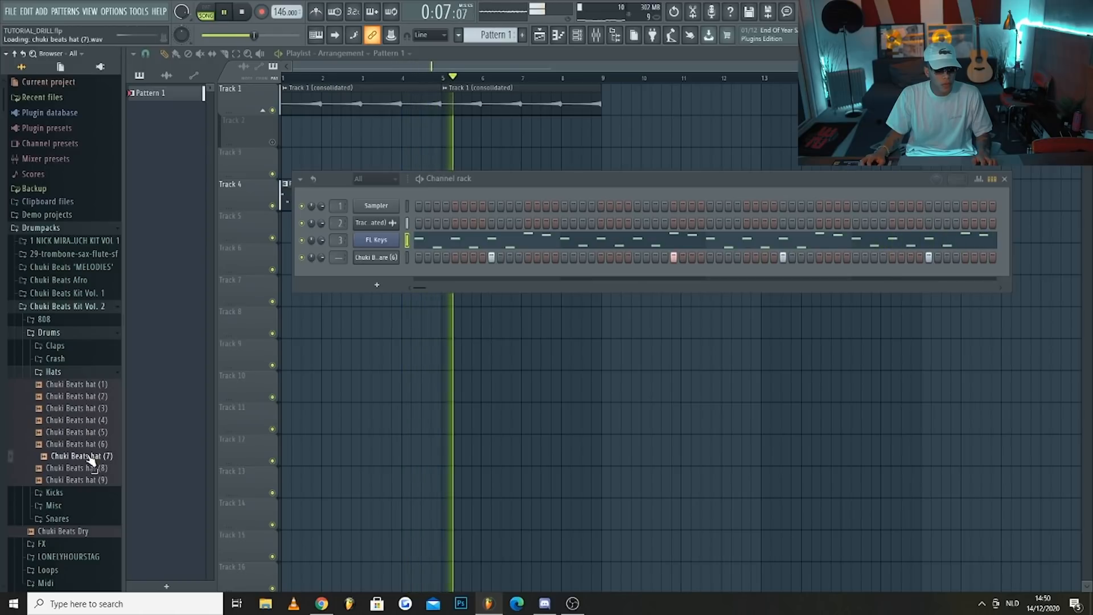
left_click(50, 98)
key("space")
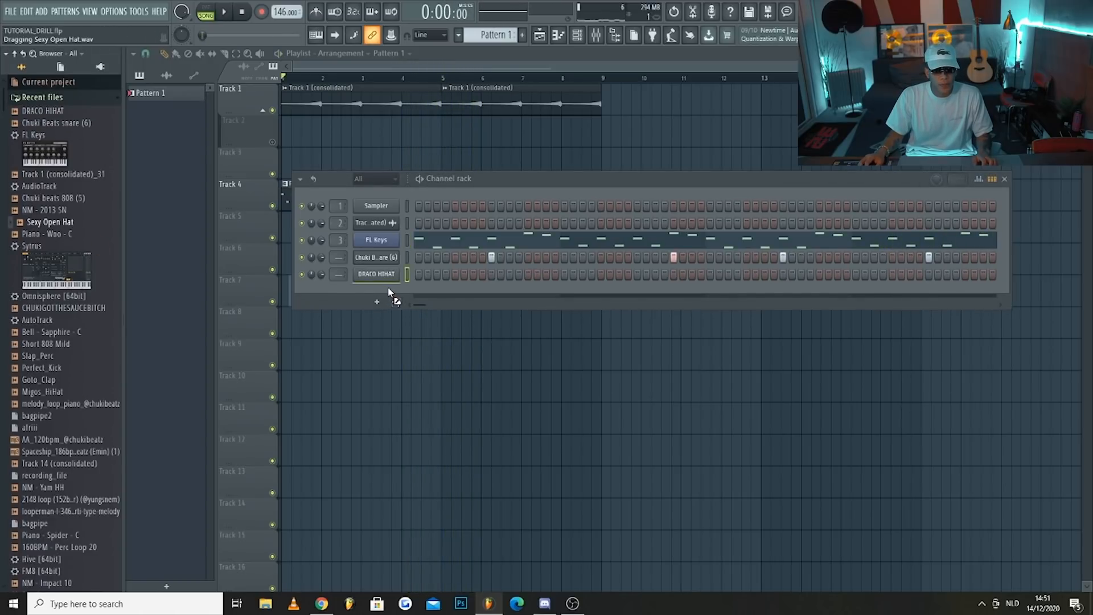
left_click_drag(389, 289, 399, 283)
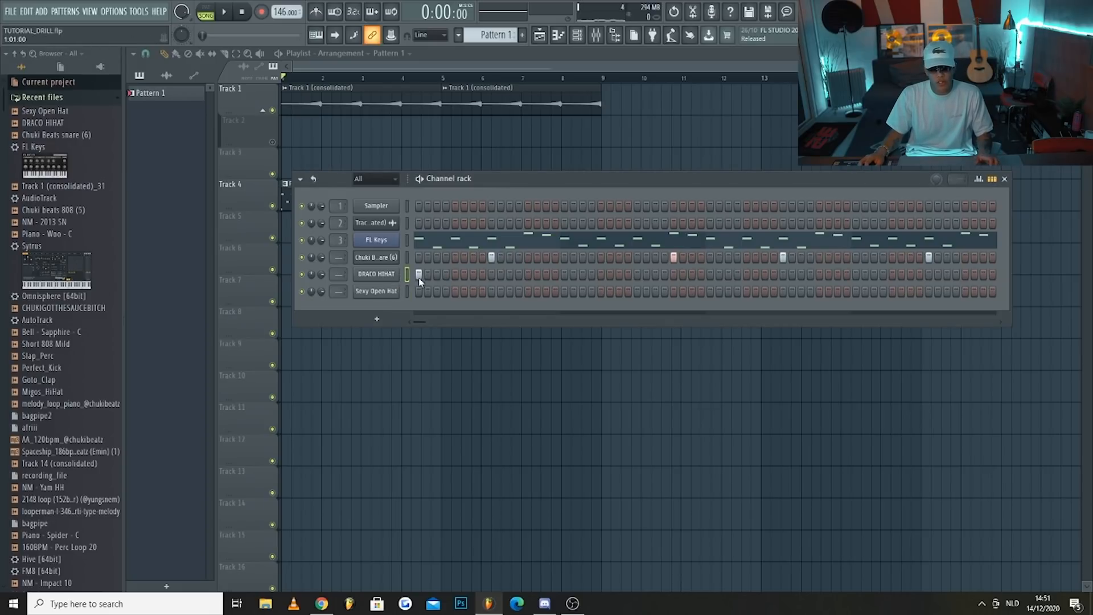
Program DRACO HIHAT hits on steps 1, 4 and 7 of bar 1 and play the beat
left_click(446, 274)
key("space")
left_click(473, 274)
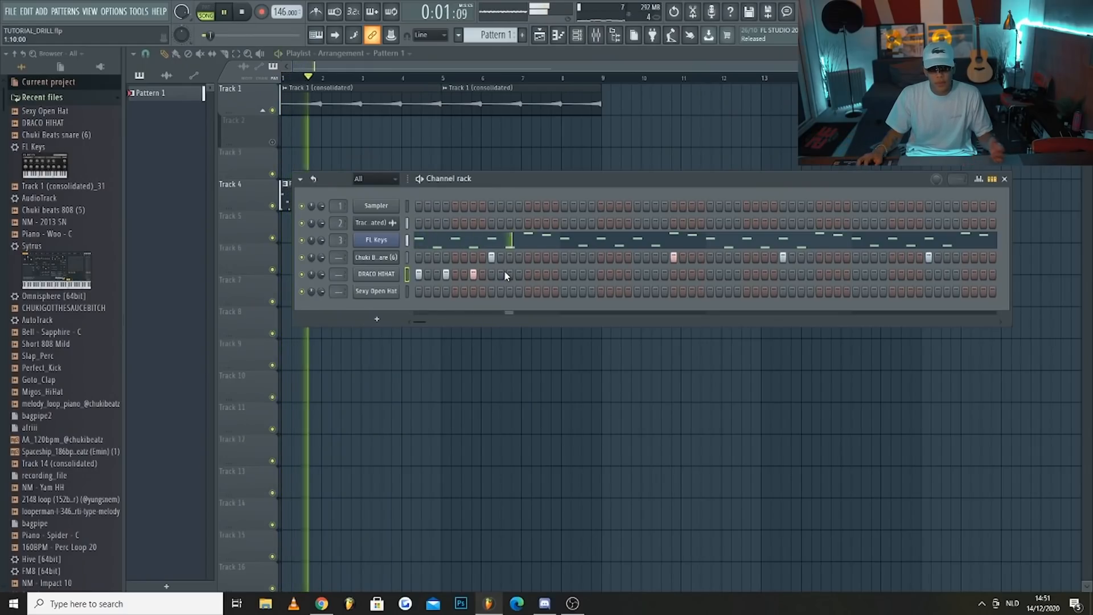
Try DRACO HIHAT hits on steps 12 and 15 of bar 1 and steps 1, 4 and 7 of bar 2 during playback
left_click(519, 273)
left_click(546, 274)
left_click(564, 274)
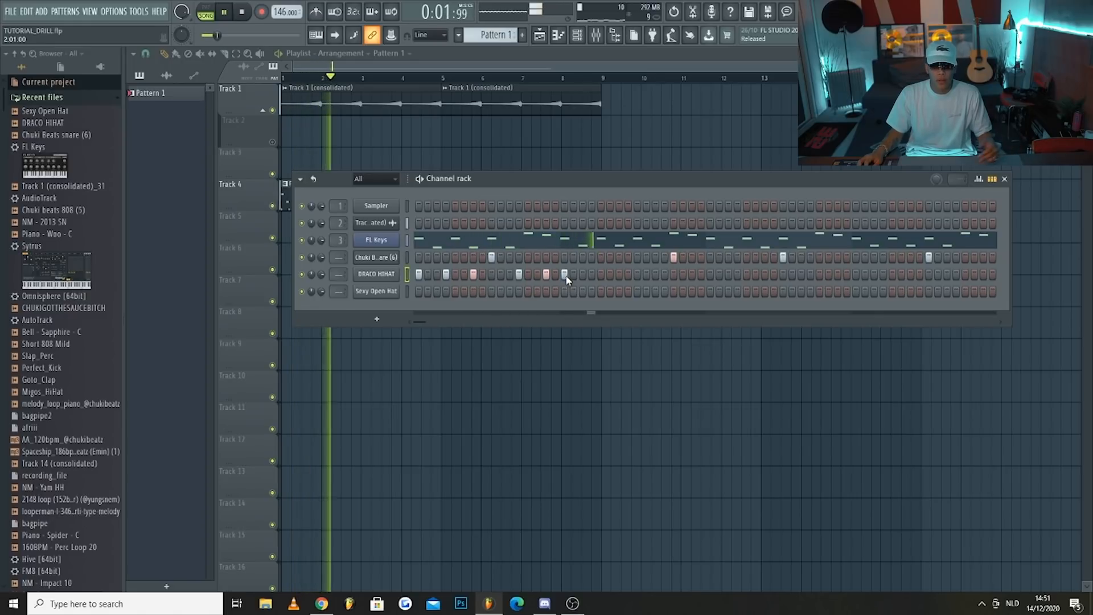
left_click(592, 274)
left_click(619, 274)
left_click(637, 274)
left_click(637, 274)
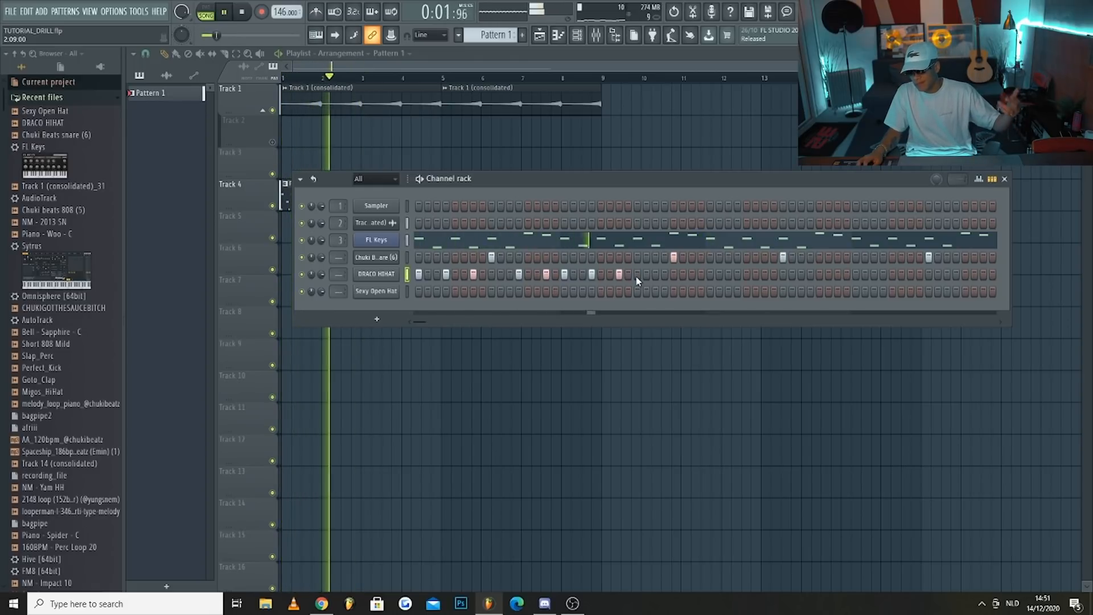
key("space")
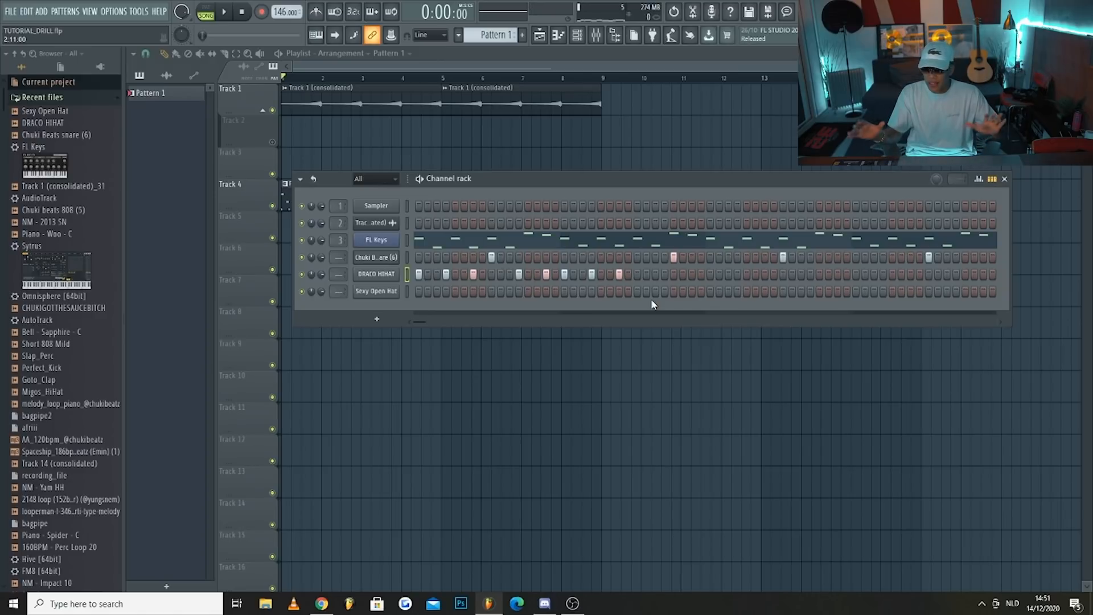
Raise the velocity of all Chuki Beats snare (6) notes in the piano roll using the level scaling offset
left_click(375, 258)
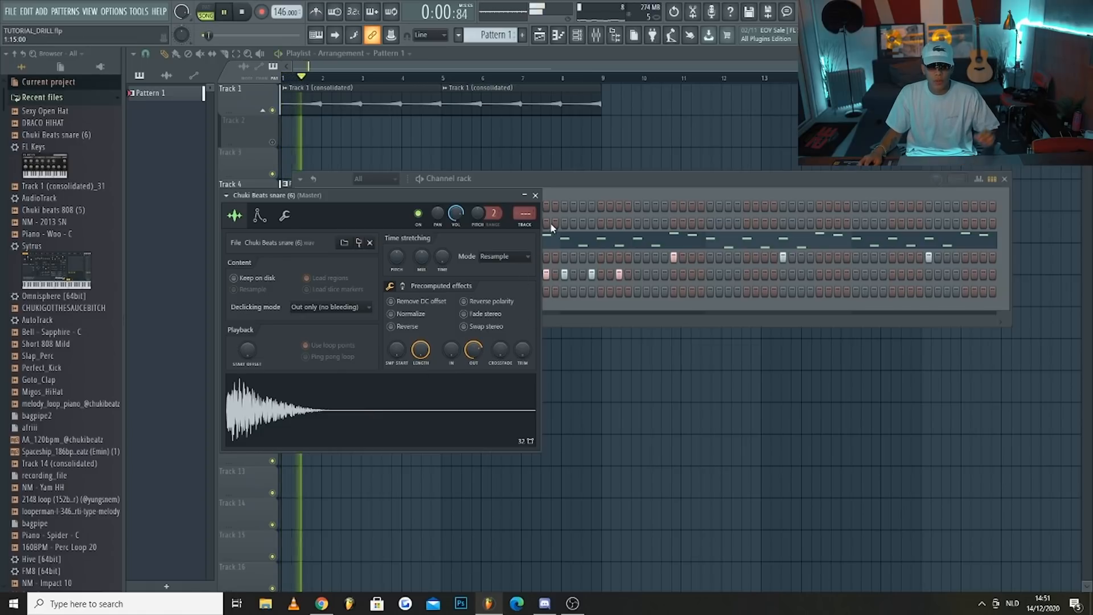
left_click(587, 183)
right_click(398, 255)
left_click(419, 258)
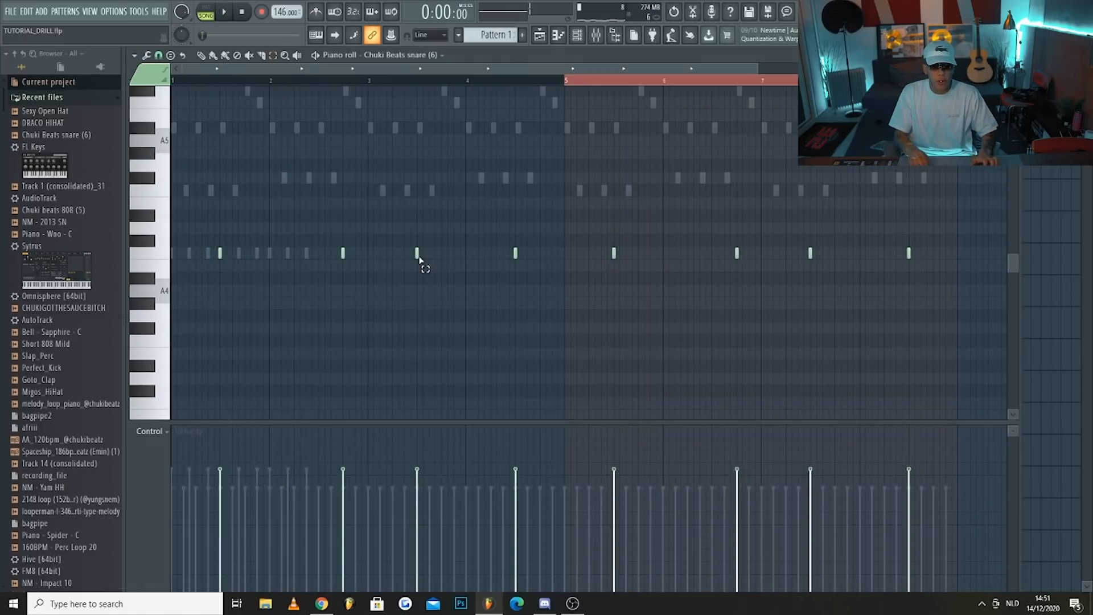
key("space")
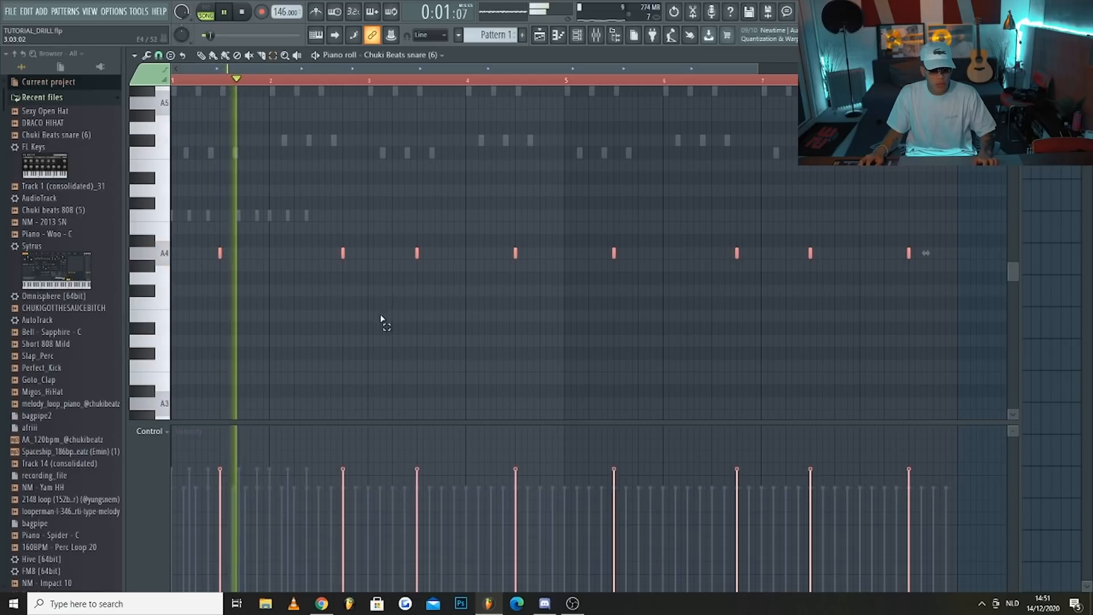
key("alt+x")
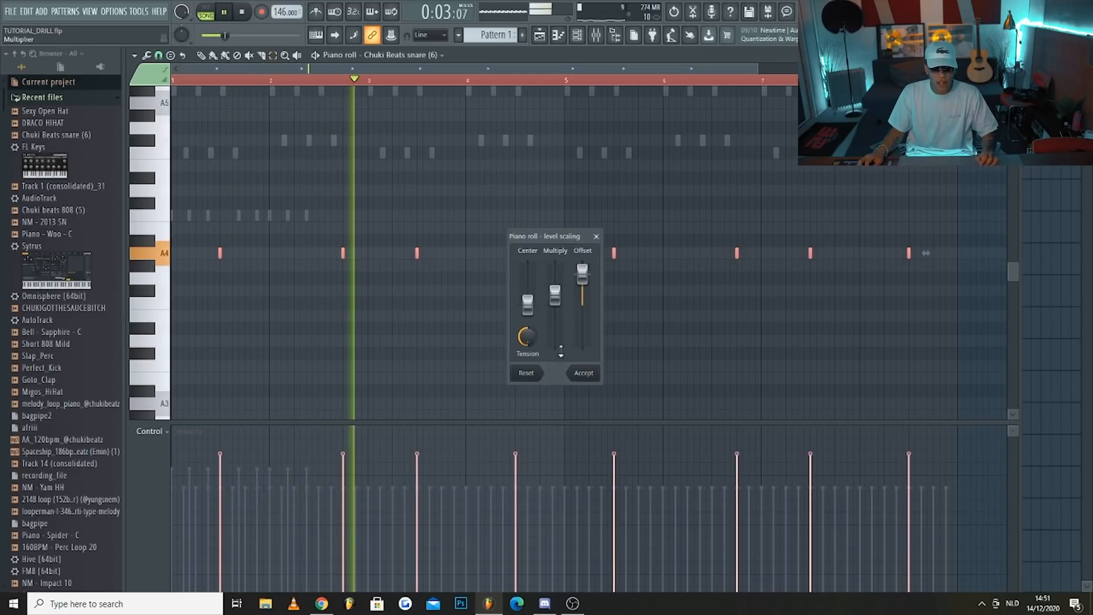
left_click(585, 373)
Replace the DRACO HIHAT hits after bar 1's step 7 with hits on step 15 of bar 2 and steps 1, 4 and 7 of bar 3
key("F6")
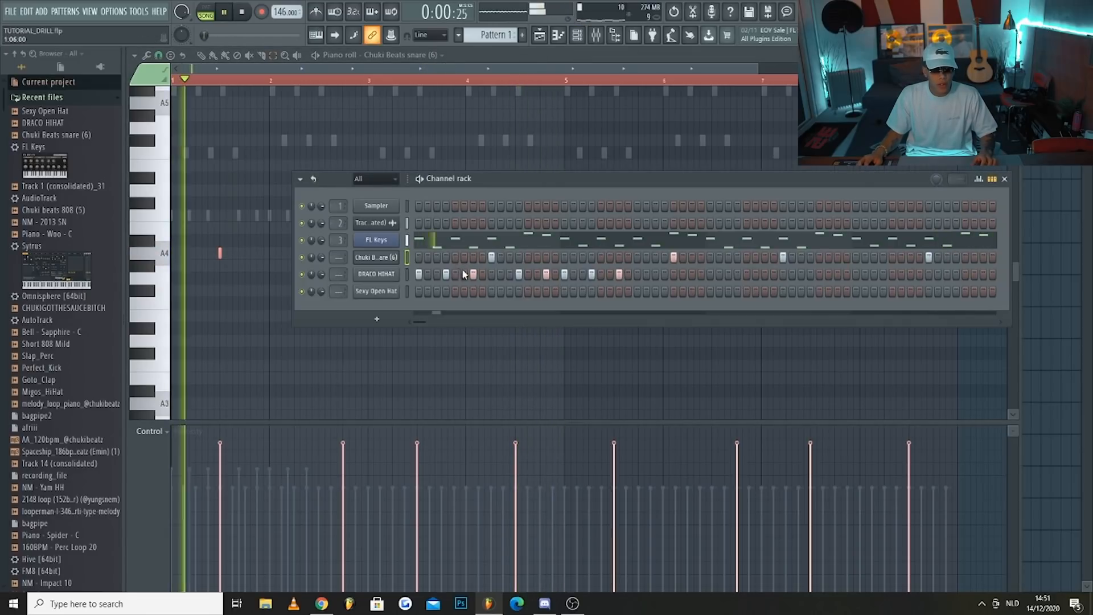
left_click(520, 275)
left_click_drag(519, 275, 621, 274)
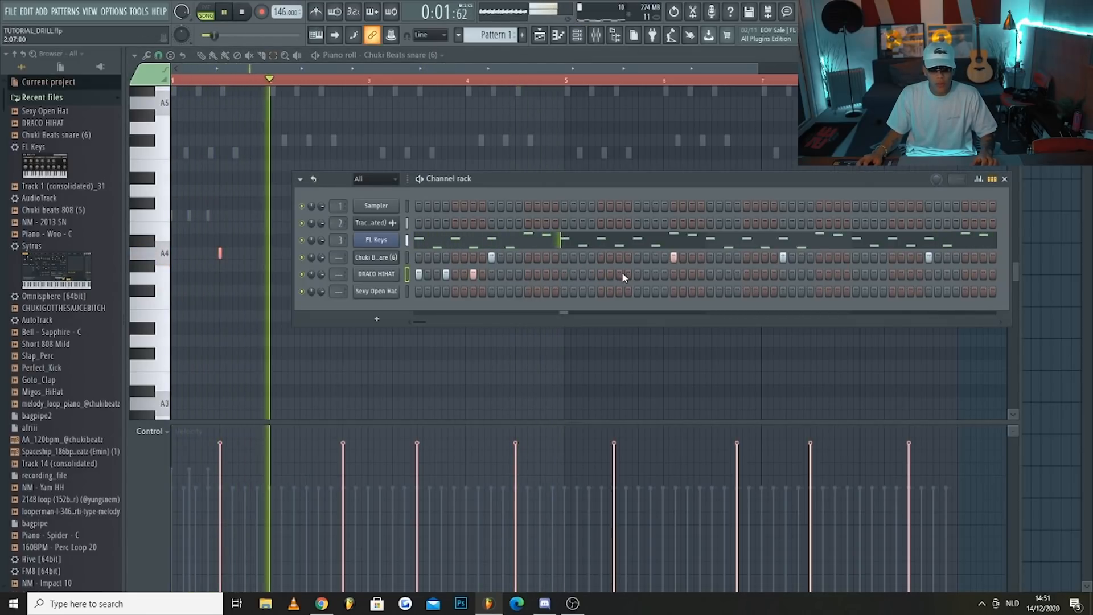
left_click(691, 274)
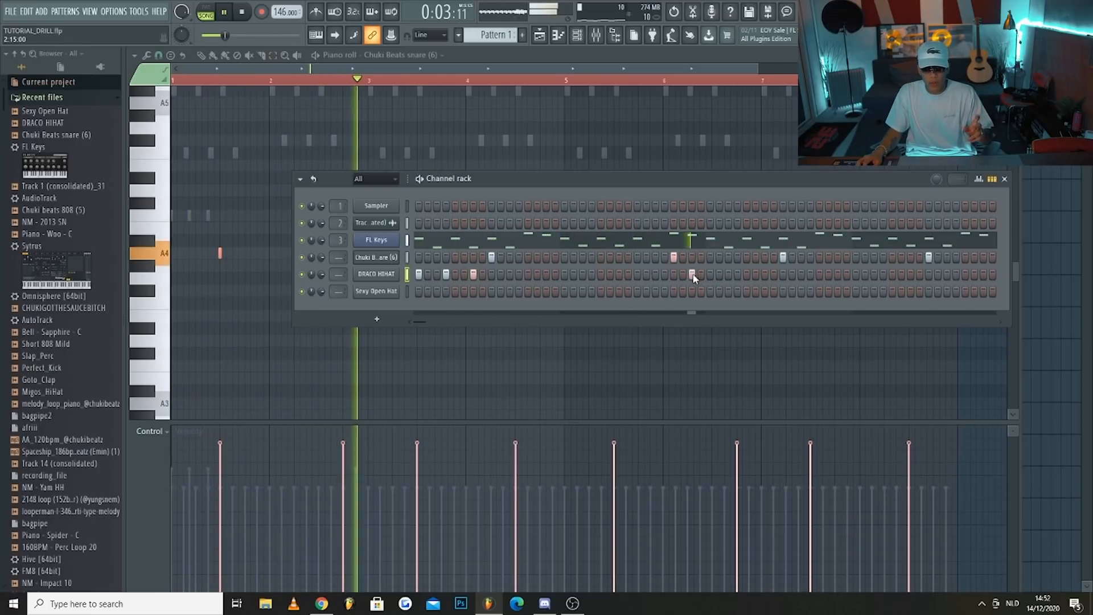
left_click(710, 275)
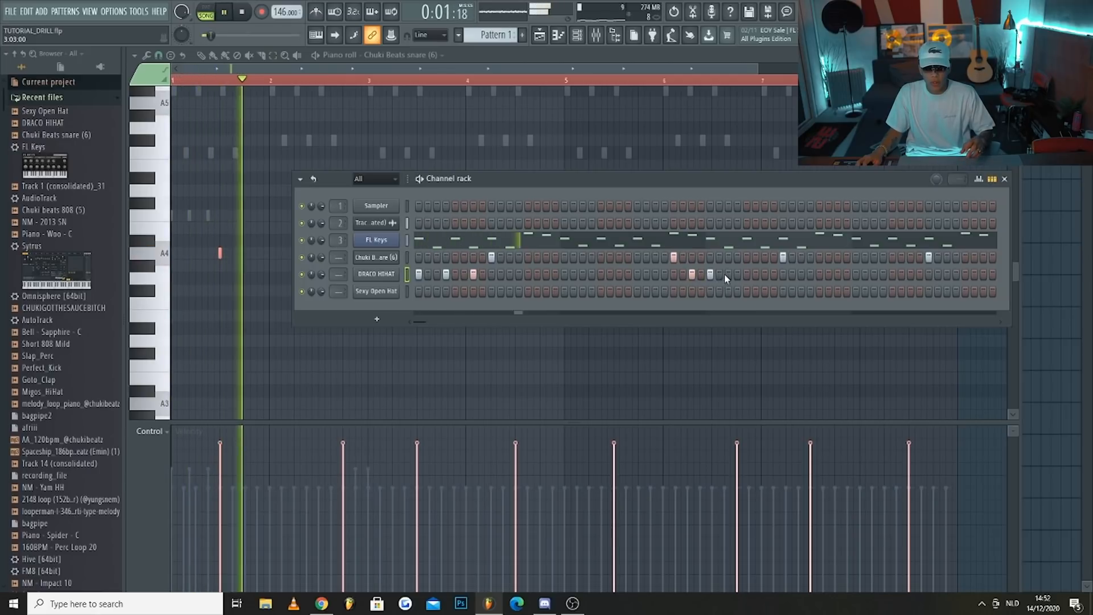
left_click(738, 274)
left_click(764, 275)
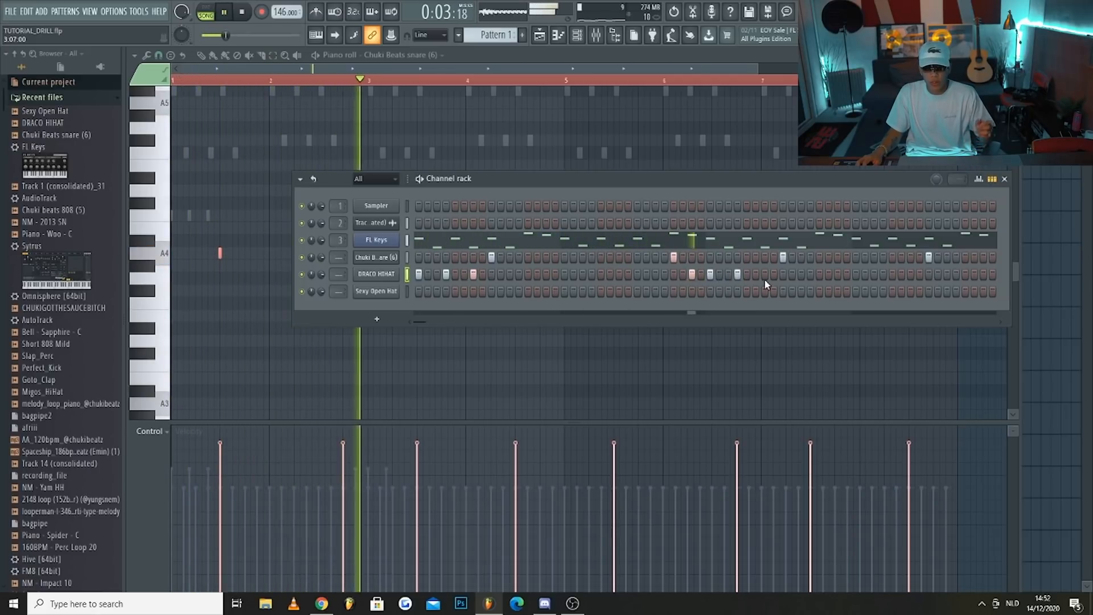
key("space")
key("space")
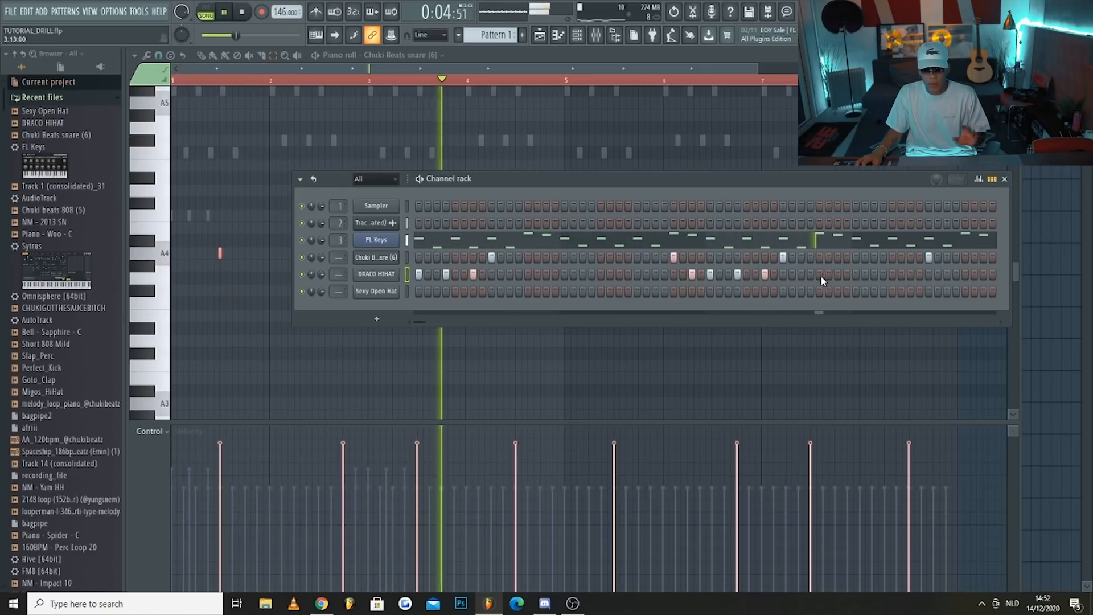
Open the DRACO HIHAT piano roll, duplicate its four-bar pattern into bars 5 to 8 and clear the selection
right_click(393, 282)
left_click(421, 285)
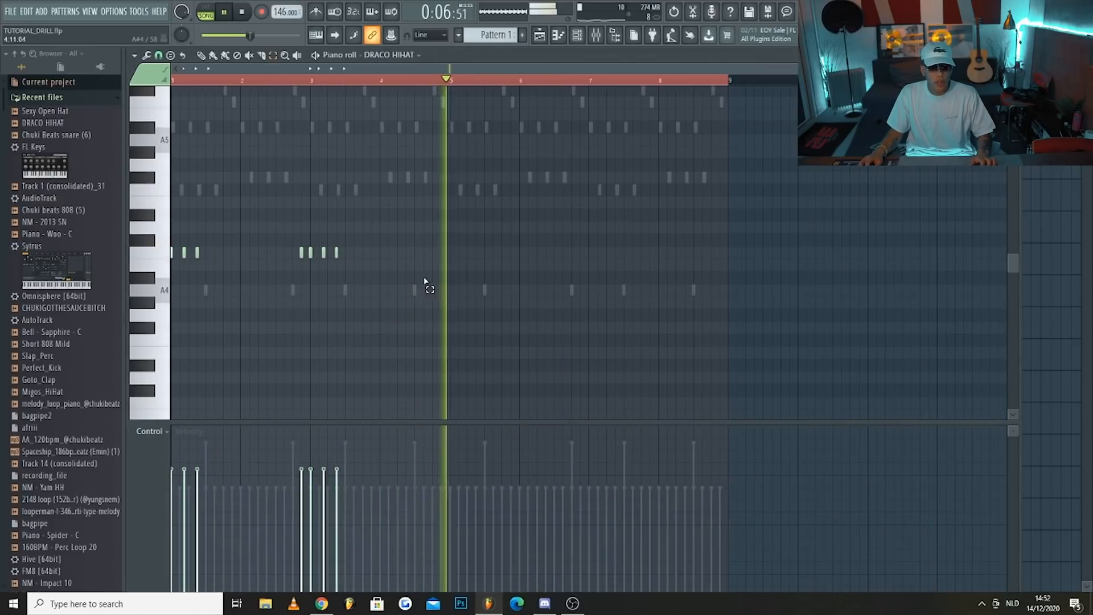
key("space")
key("ctrl+b")
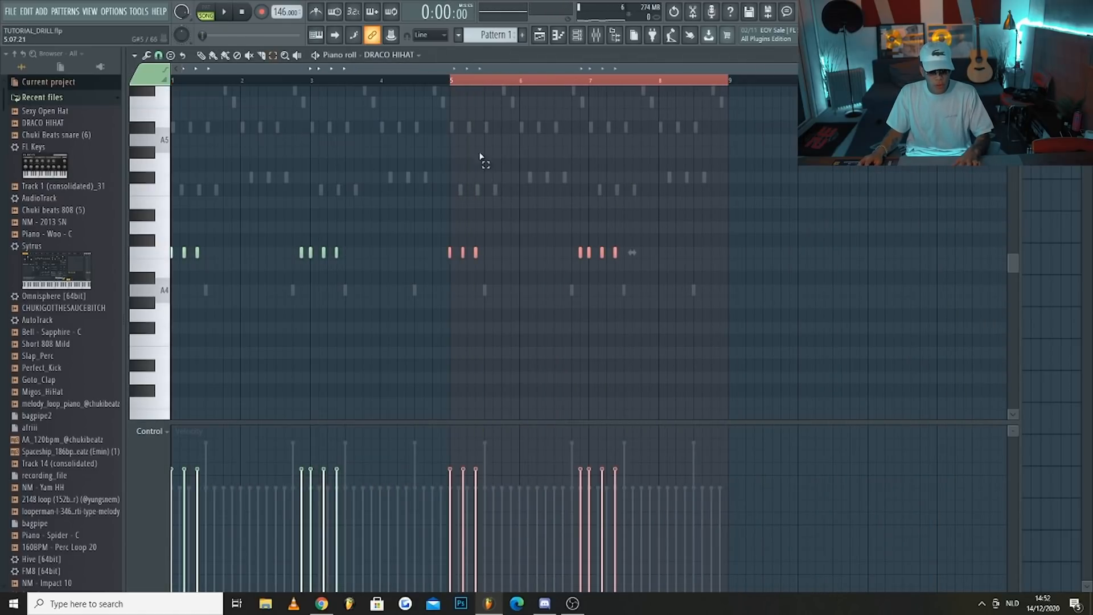
key("ctrl+d")
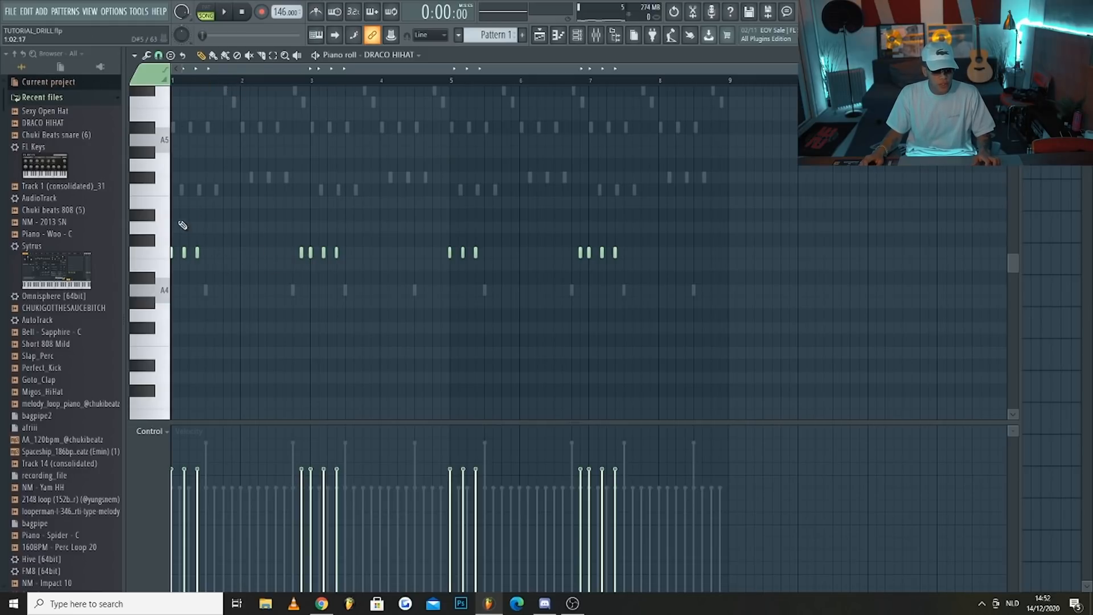
Replace the hi-hat note on step 15 of bar 2 with one on step 13, and add notes on steps 13 to 15 of bar 4
scroll(193, 271, "up", 2)
key("space")
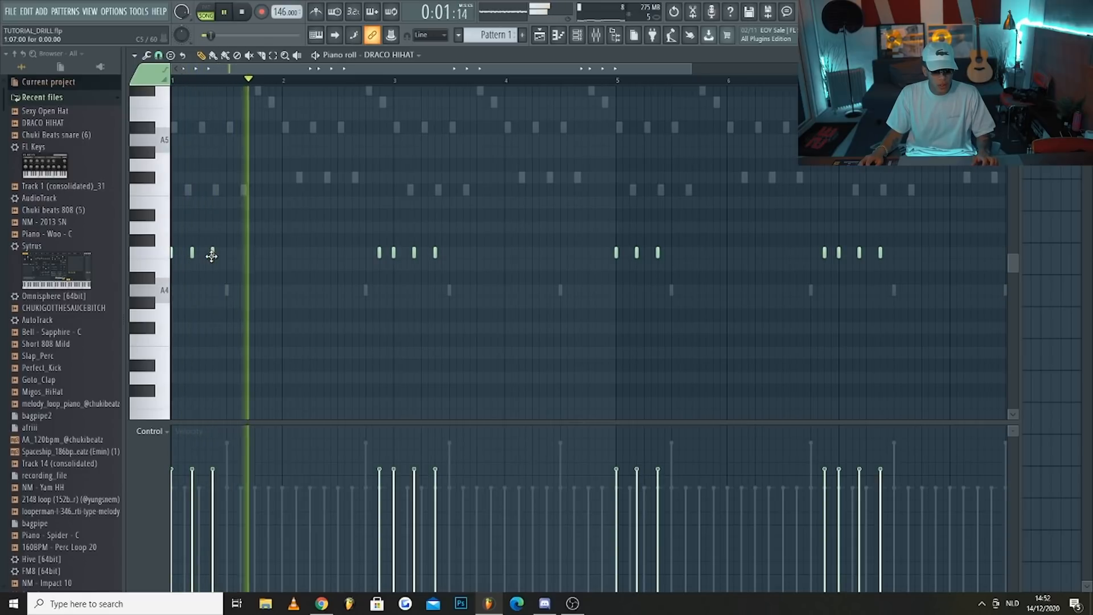
scroll(409, 276, "up", 2)
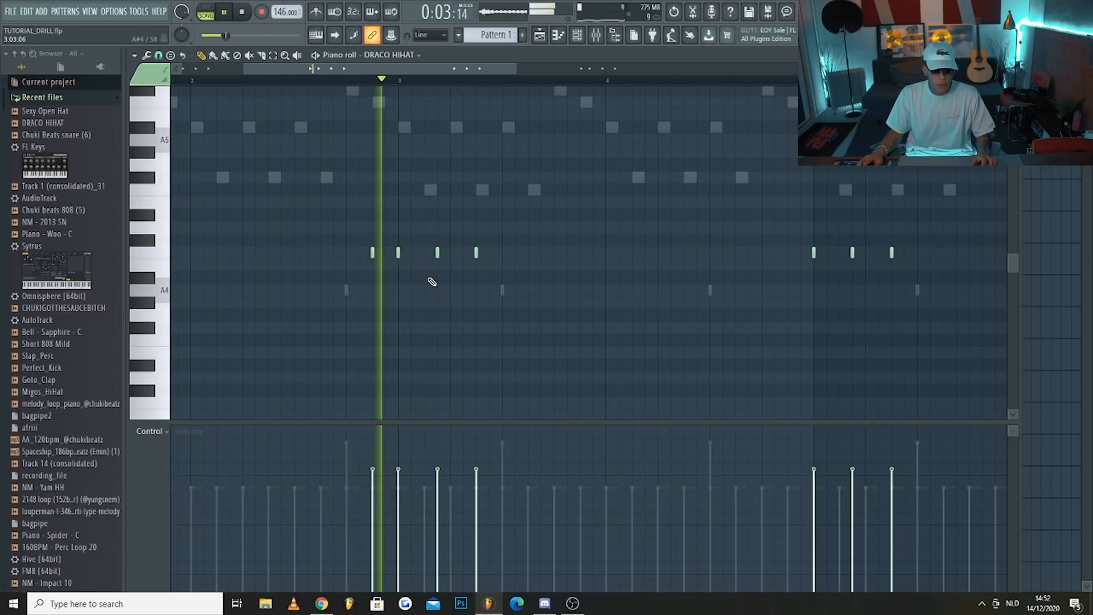
left_click_drag(372, 252, 348, 252)
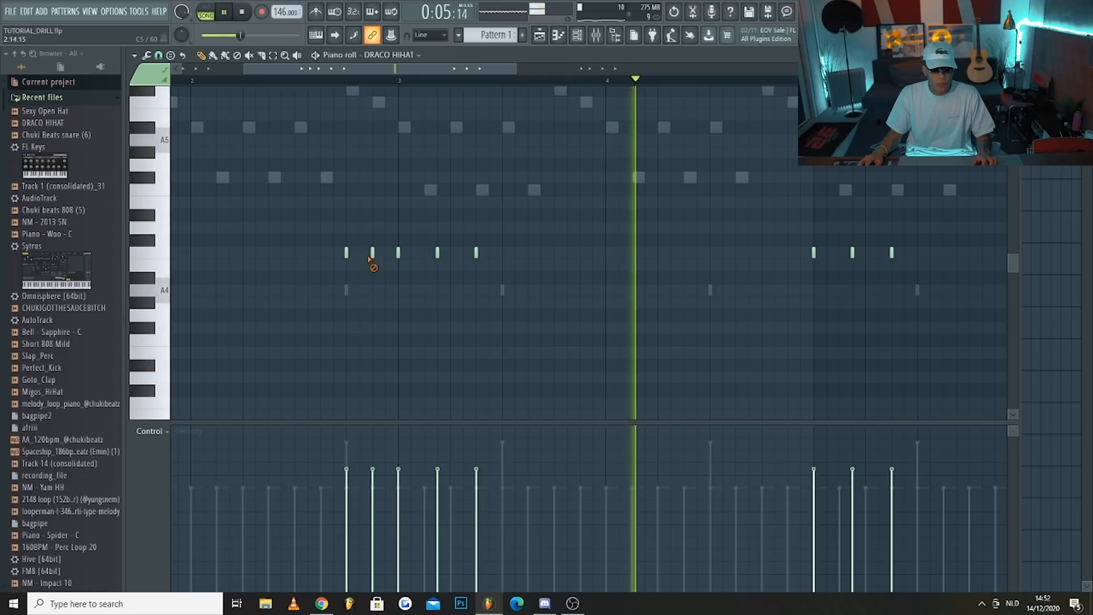
left_click(763, 252)
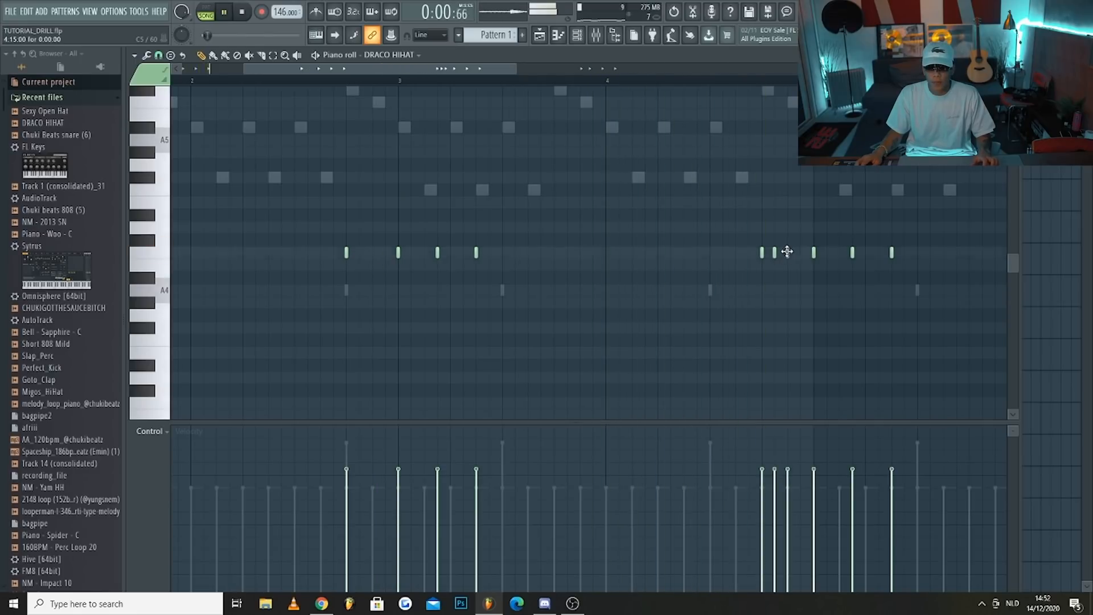
Add hi-hat notes on step 13 of bar 6 and steps 13 to 15 of bar 8, checking the pattern during playback
scroll(787, 251, "down", 2)
left_click(750, 253)
scroll(760, 267, "down", 1)
scroll(690, 273, "up", 4)
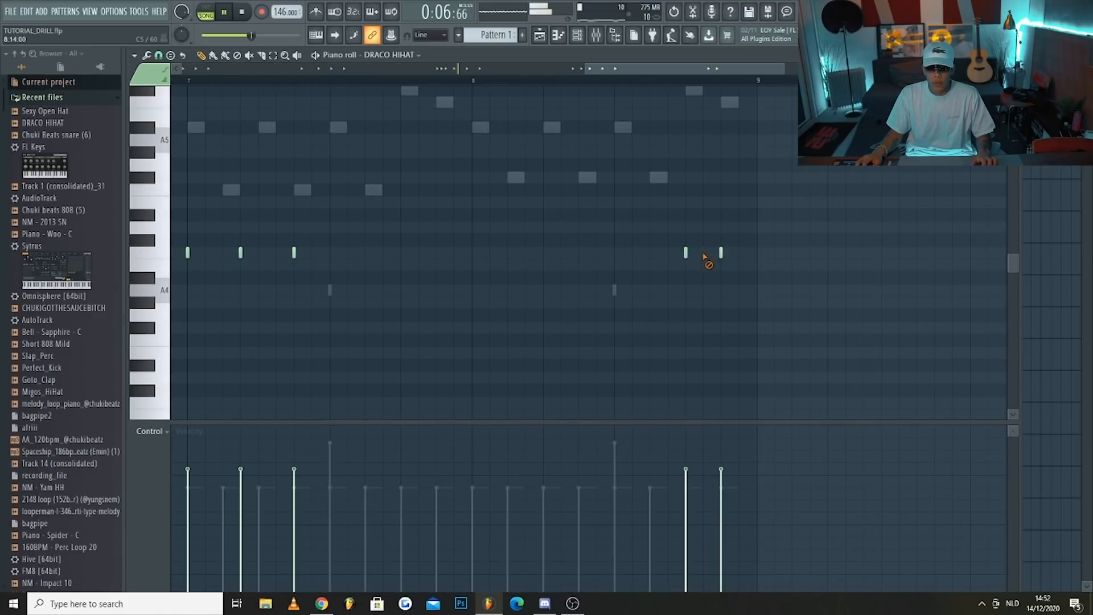
scroll(704, 256, "down", 4)
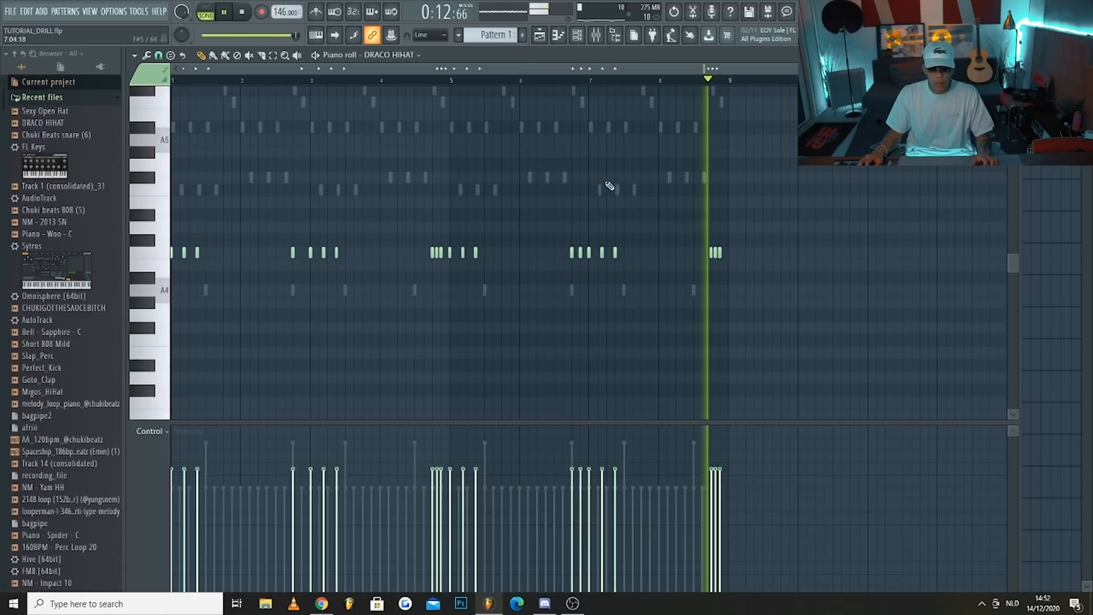
key("space")
Shorten the Sexy Open Hat sample's fade out and place its hits on step 1 of bars 1 and 3 and step 13 of bars 2 and 4
key("F6")
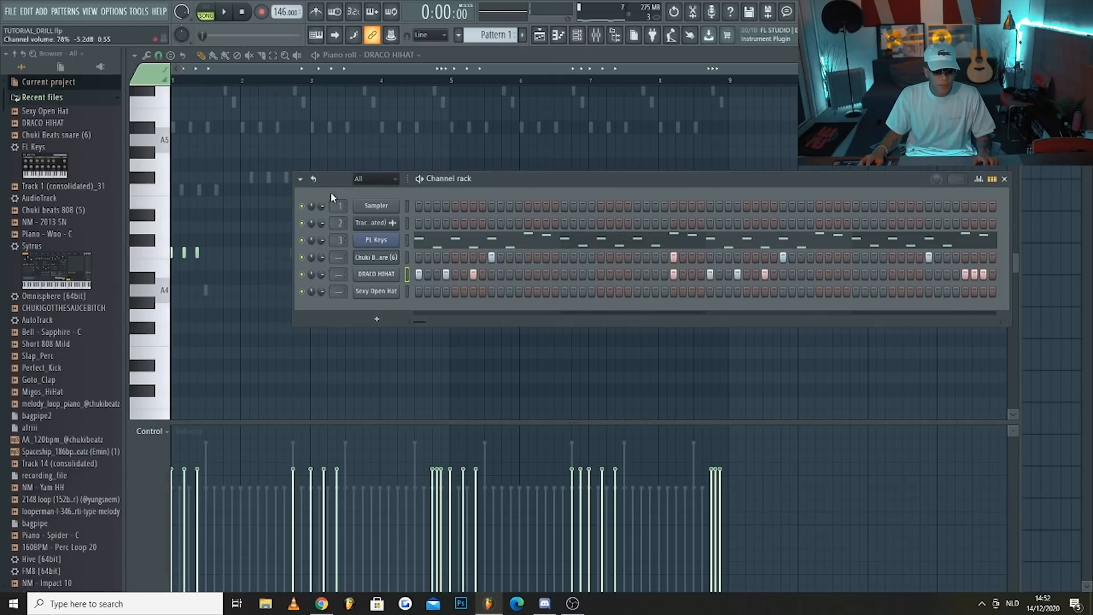
left_click(388, 294)
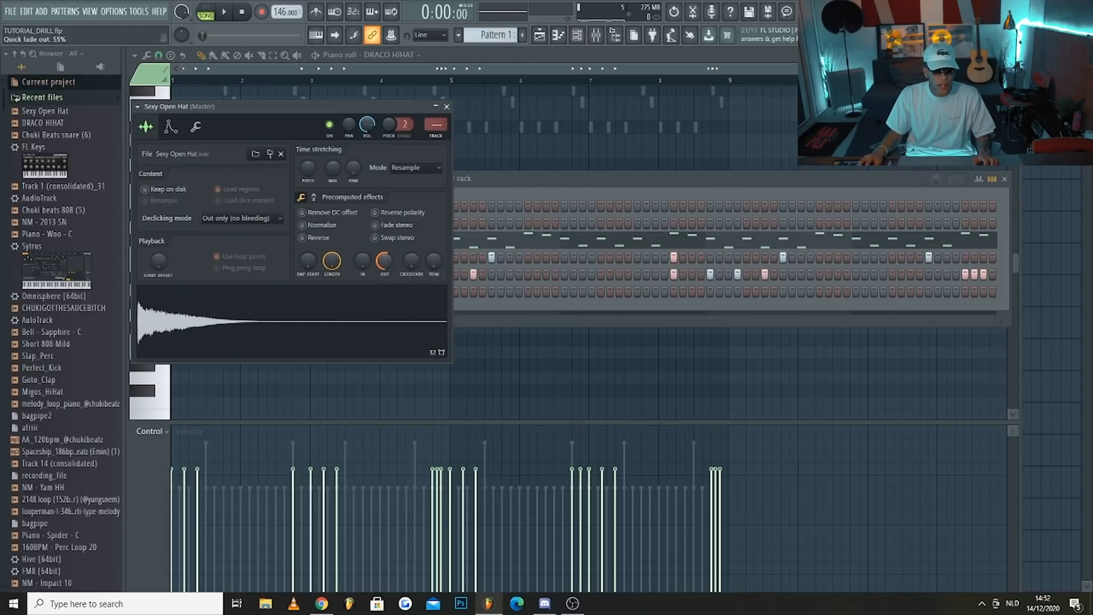
left_click(522, 186)
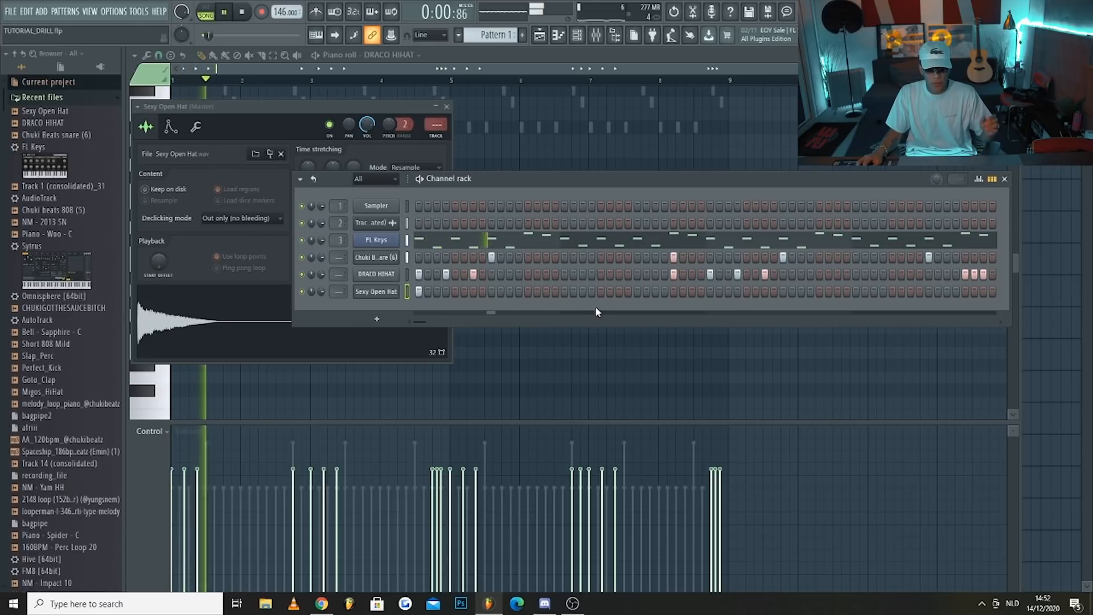
left_click(674, 291)
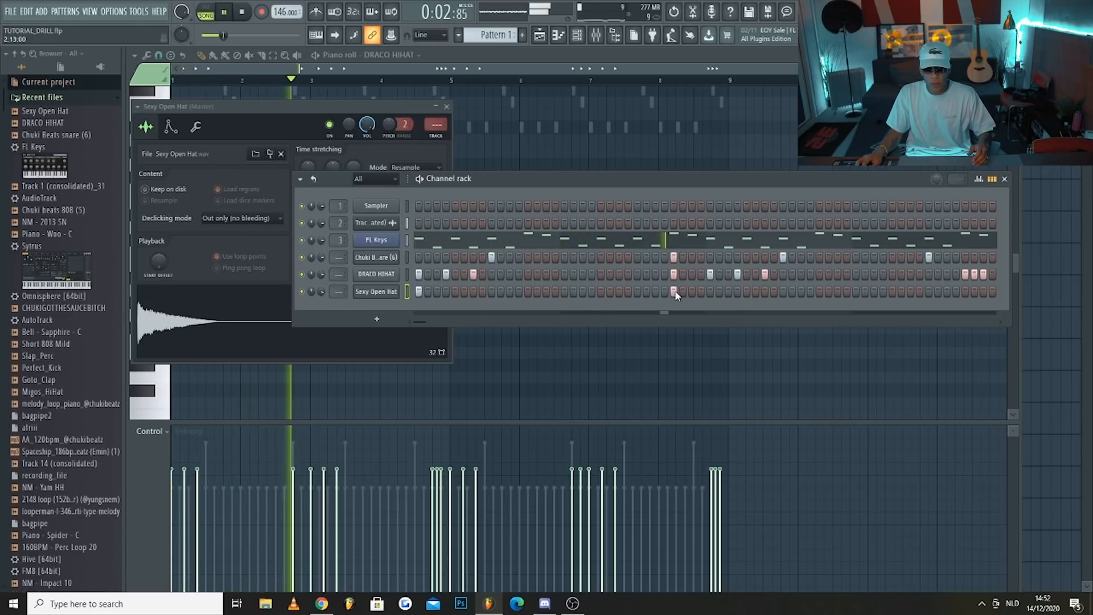
left_click(710, 291)
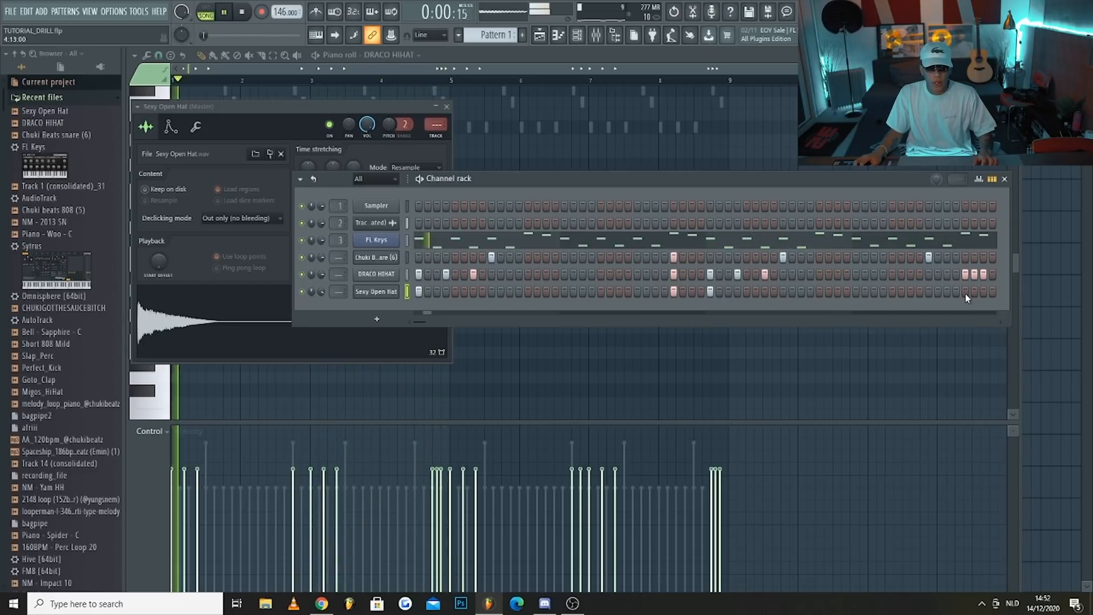
Duplicate the four-bar Sexy Open Hat pattern into bars 5 to 8 in its piano roll, and return to the channel rack
right_click(392, 292)
left_click(415, 293)
key("e")
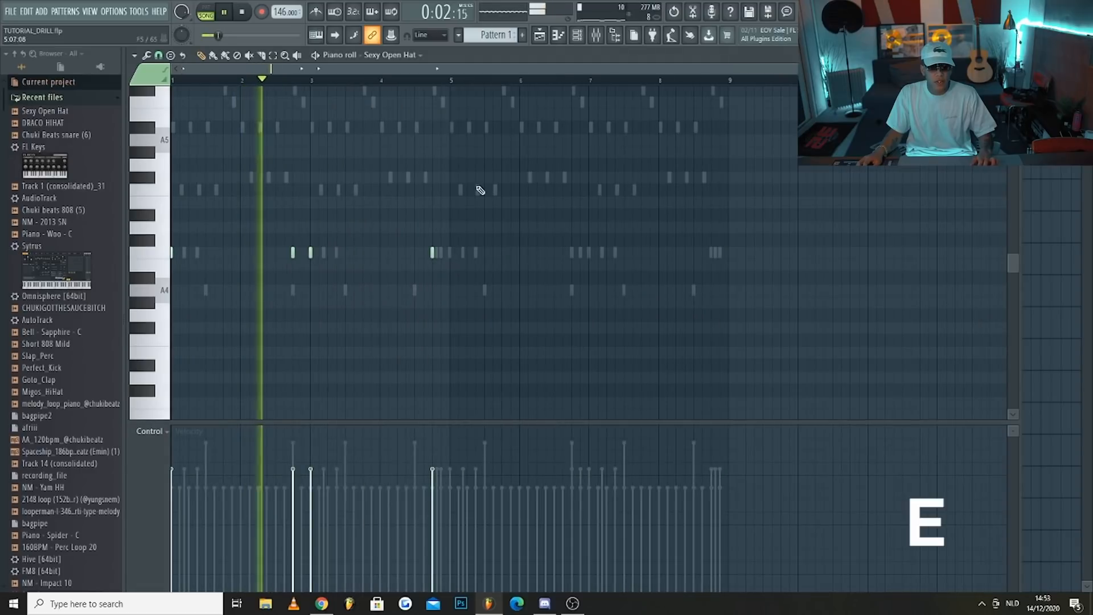
left_click_drag(451, 80, 171, 81)
key("ctrl+b")
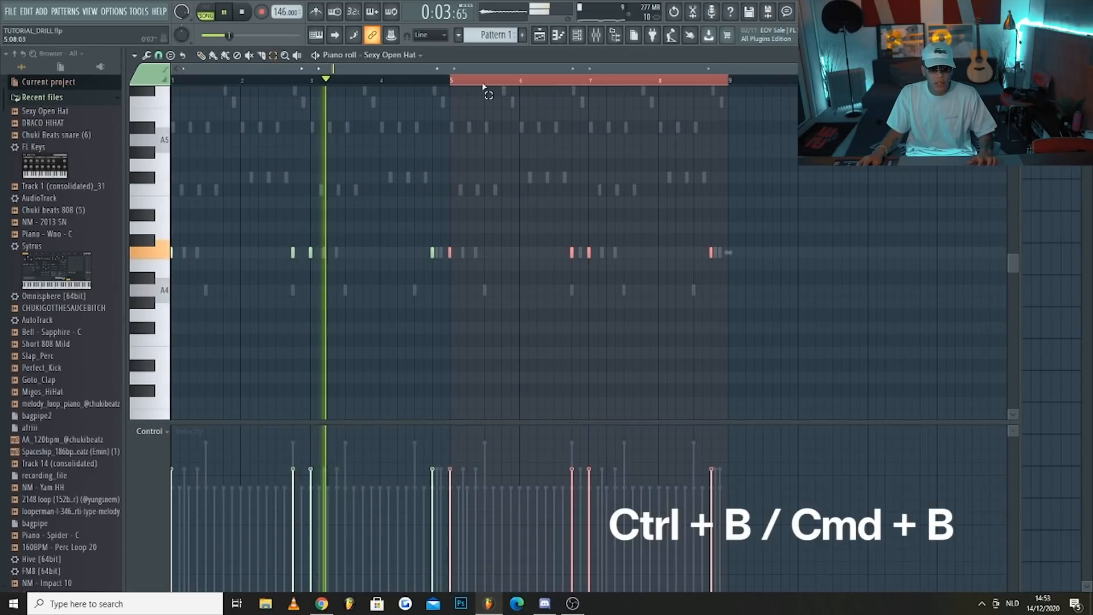
left_click(575, 39)
key("space")
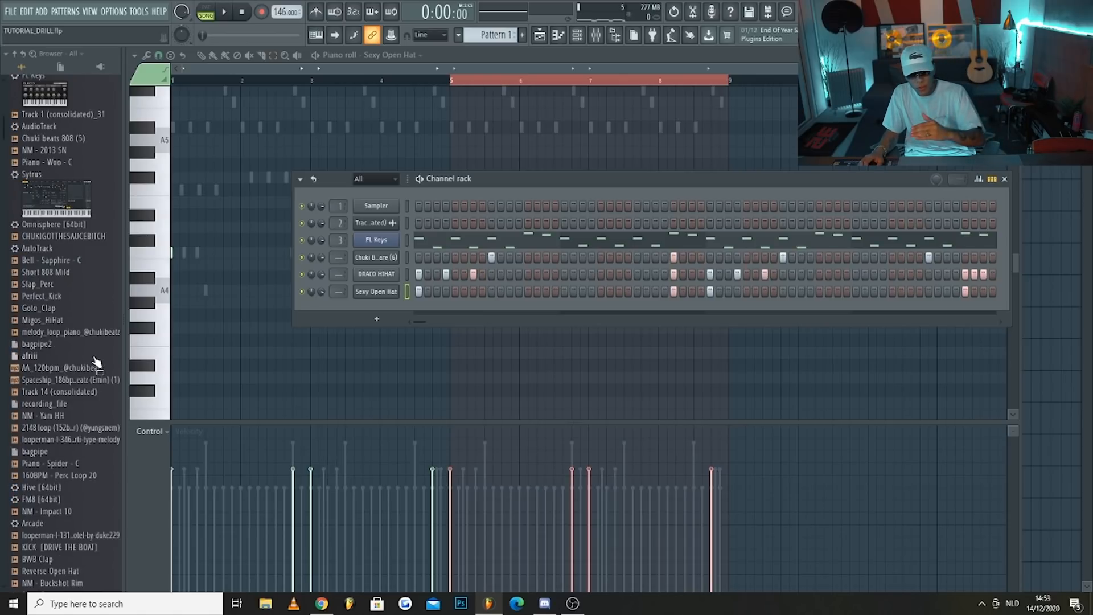
Find the JUNIOR HIHAT sample in the browser and add it as a new channel below Sexy Open Hat
scroll(85, 381, "down", 6)
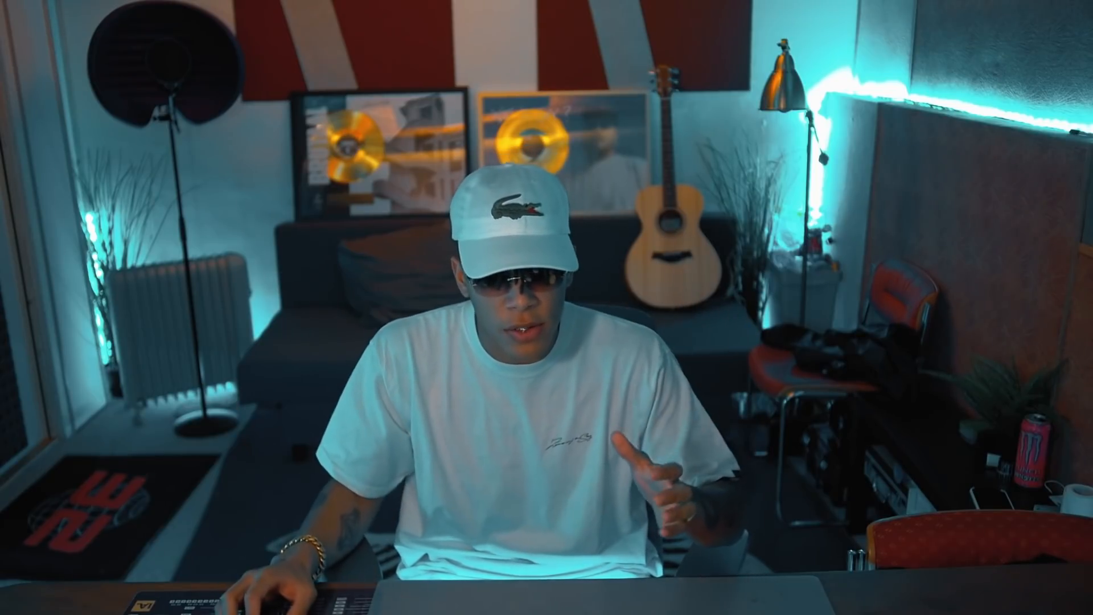
scroll(74, 461, "down", 6)
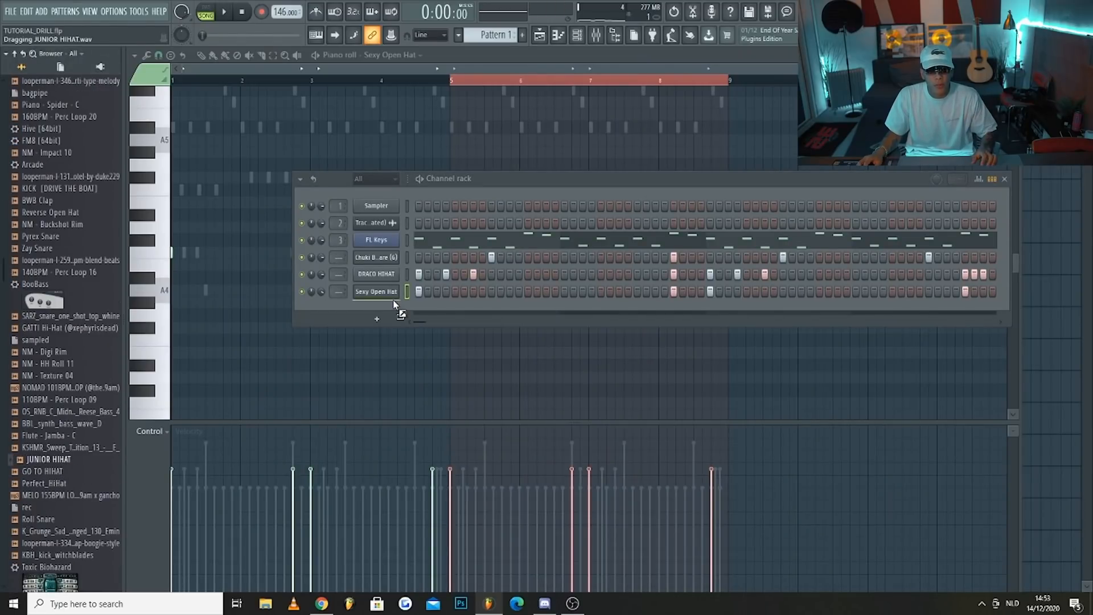
left_click_drag(392, 299, 394, 306)
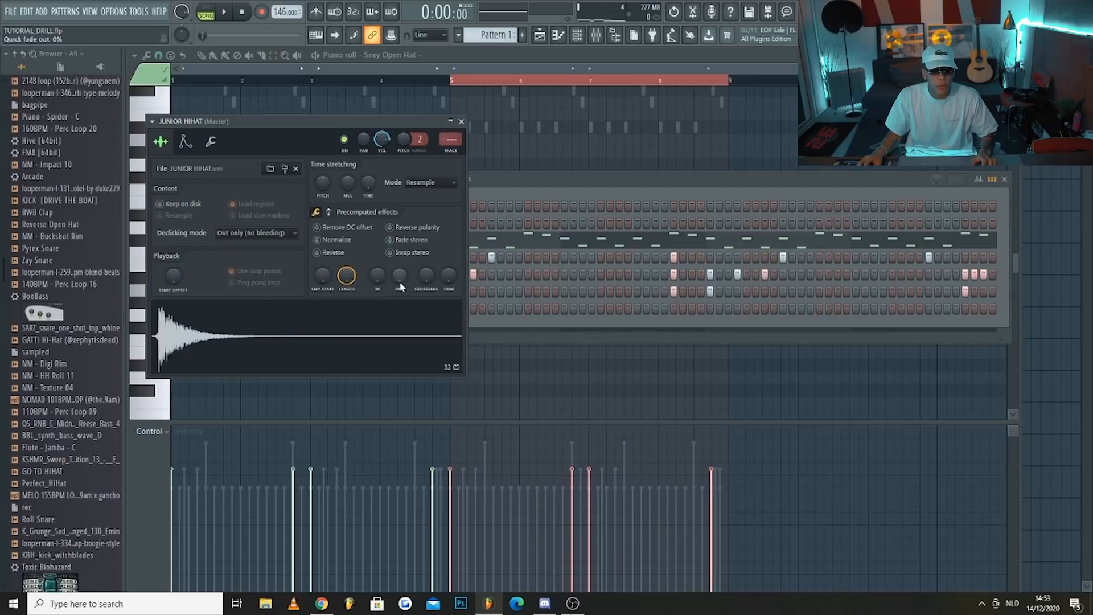
left_click(511, 209)
Start playback and place JUNIOR HIHAT hits on steps 12 and 15 of bar 1 and step 1 of bar 2
key("space")
left_click(519, 308)
left_click(546, 308)
left_click(564, 308)
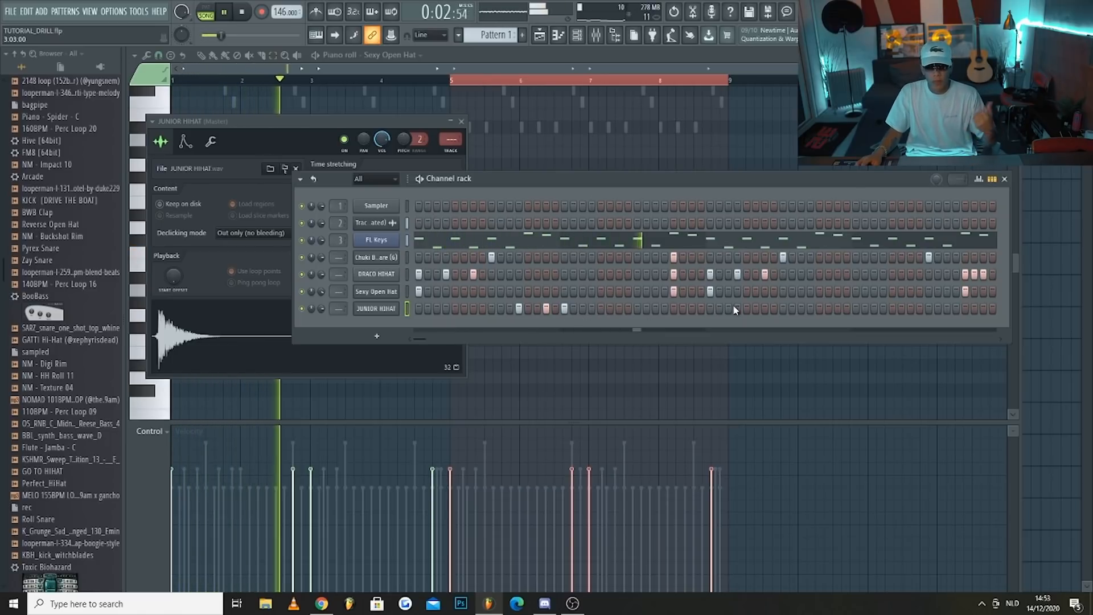
Add JUNIOR HIHAT hits on steps 12 and 15 of bar 3 and steps 1, 4 and 7 of bar 4, and duplicate the pattern into bars 5 to 8
left_click(810, 309)
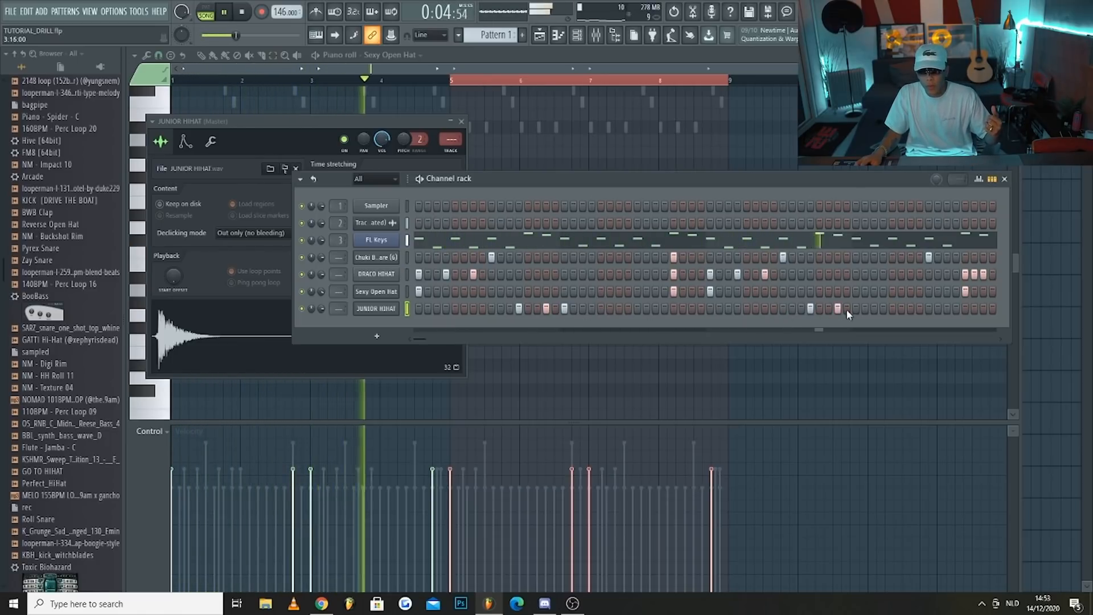
left_click(901, 309)
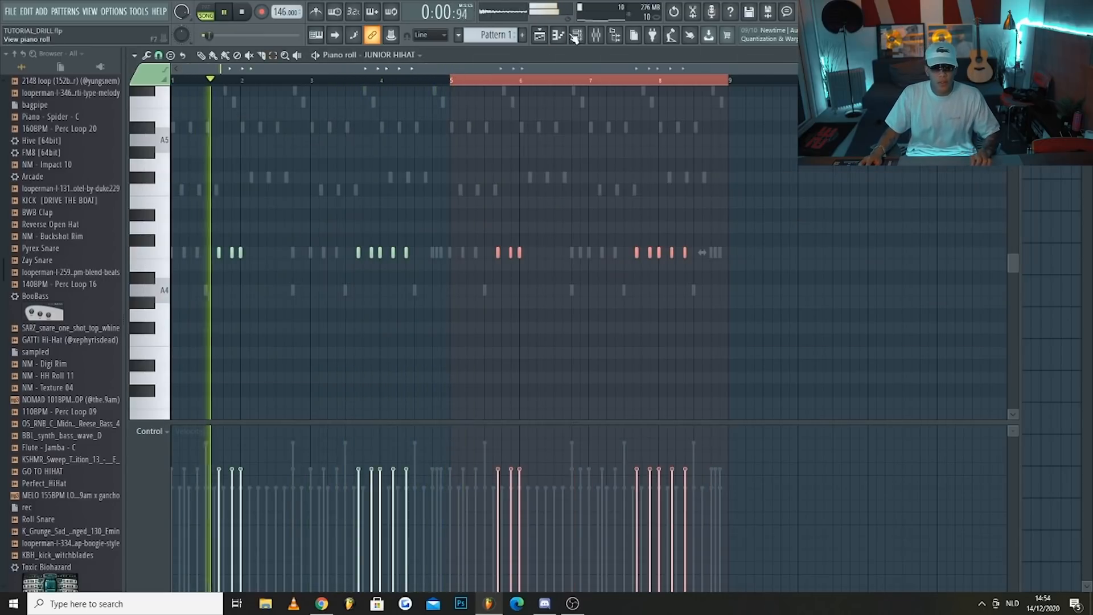
key("F6")
key("space")
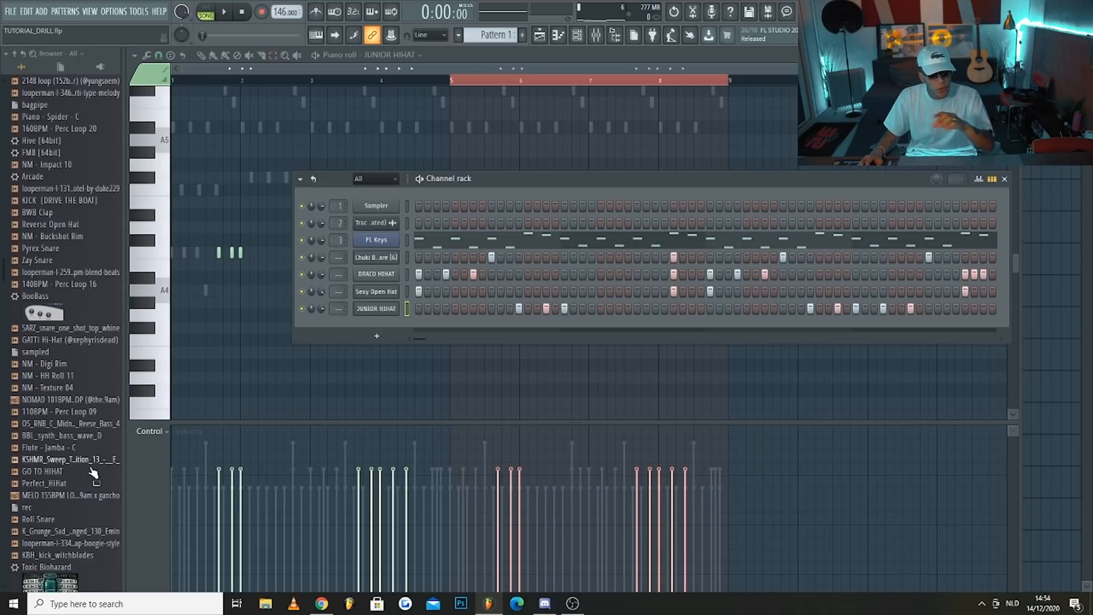
Browse the drum samples and add NM - Buckshot Rim as a new channel below JUNIOR HIHAT
scroll(80, 487, "down", 6)
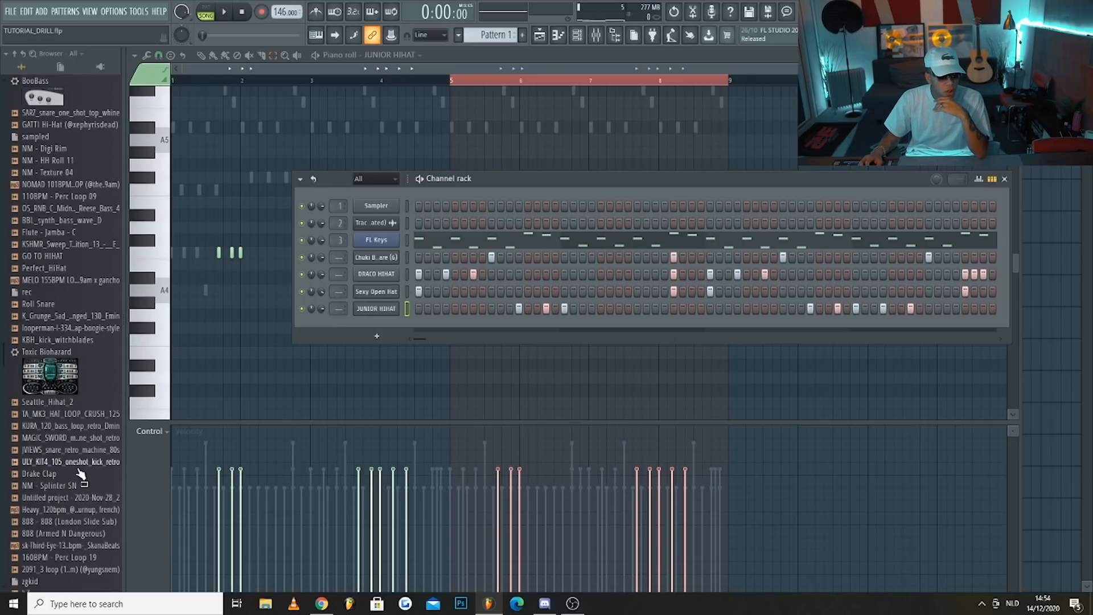
scroll(67, 434, "up", 4)
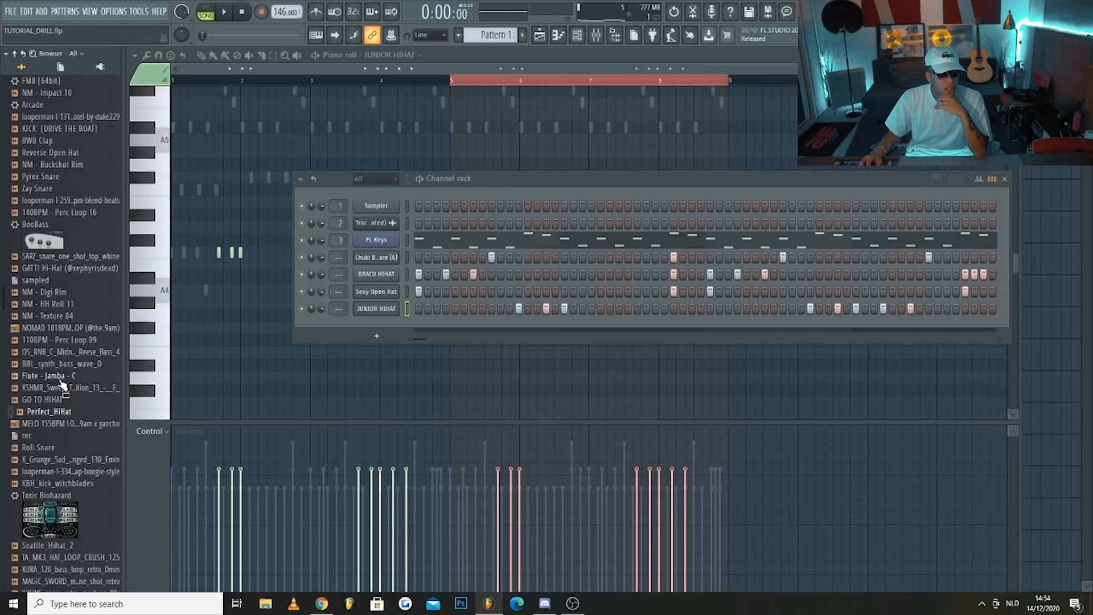
scroll(62, 385, "up", 2)
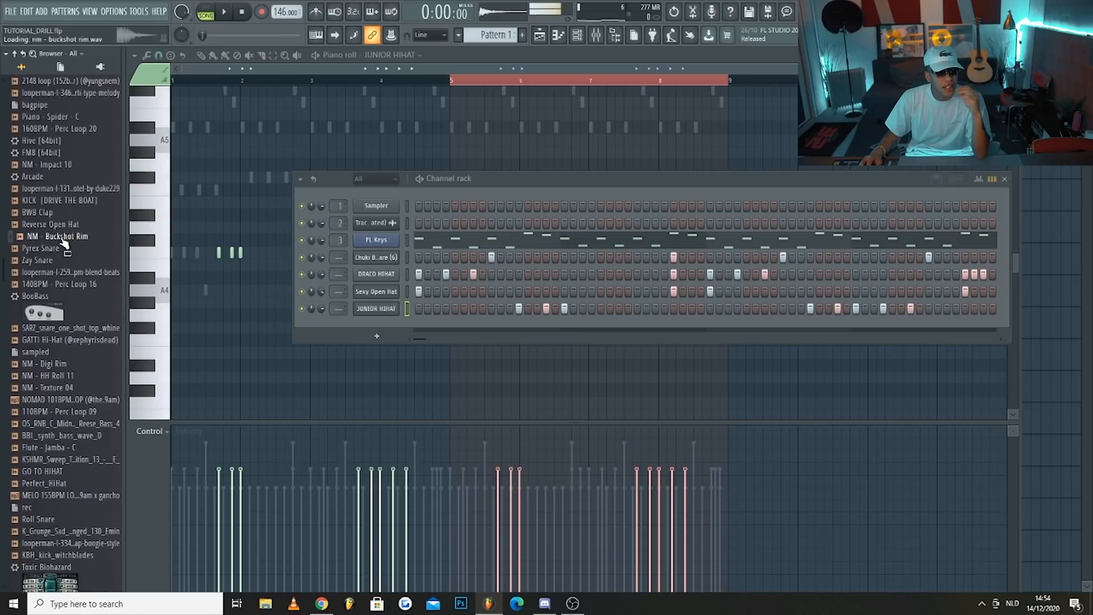
left_click_drag(395, 320, 395, 325)
Place NM - Buckshot Rim hits on steps 4 and 7 of bar 2 and increase the fade out of its sample
key("space")
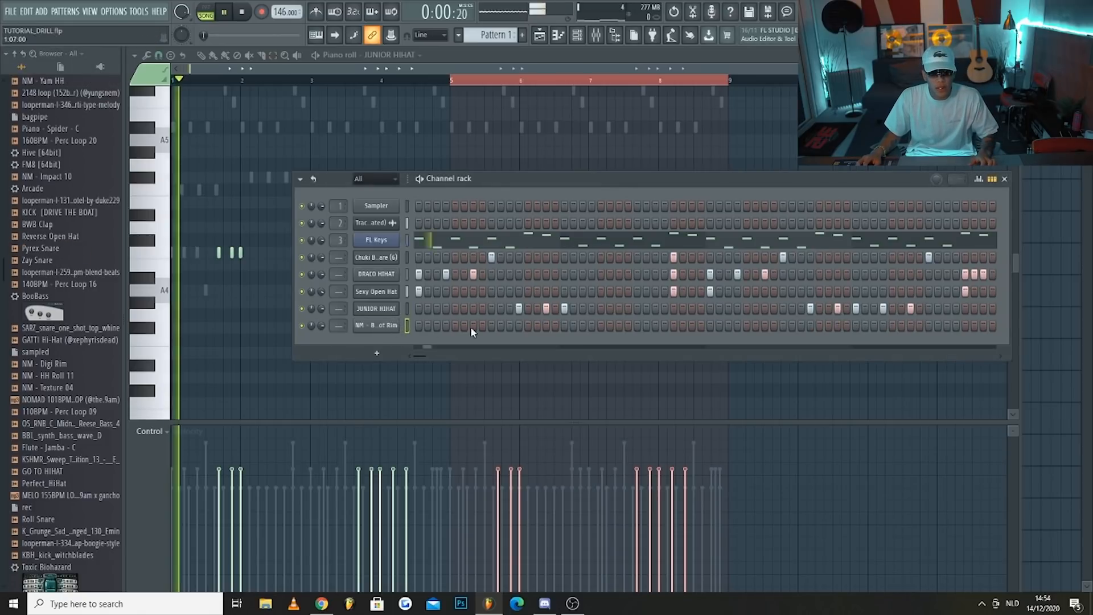
left_click(592, 325)
left_click(618, 326)
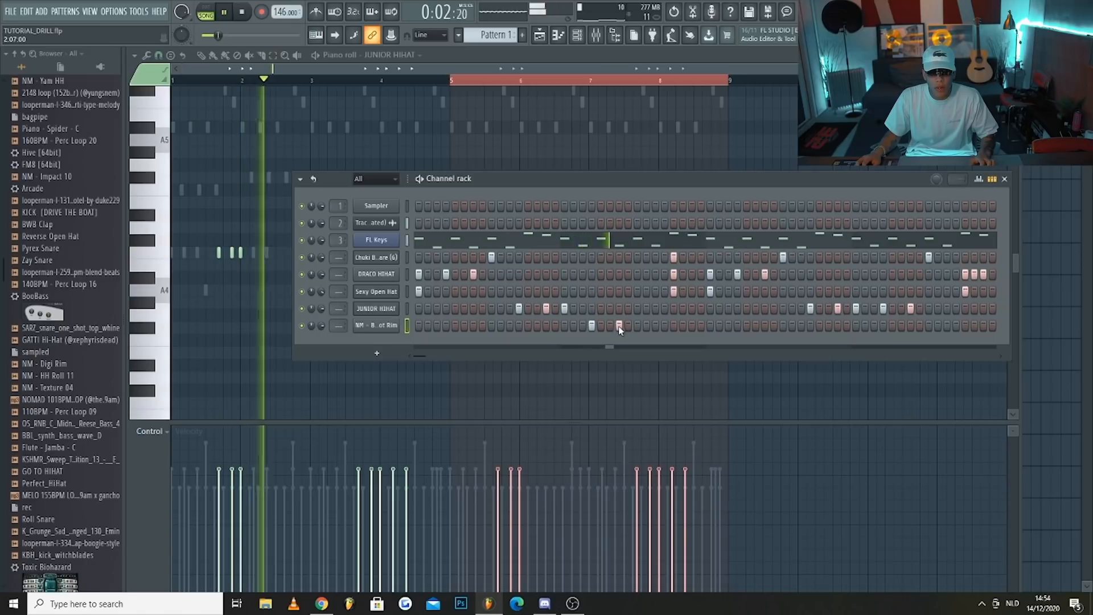
left_click(376, 325)
left_click_drag(415, 308, 414, 296)
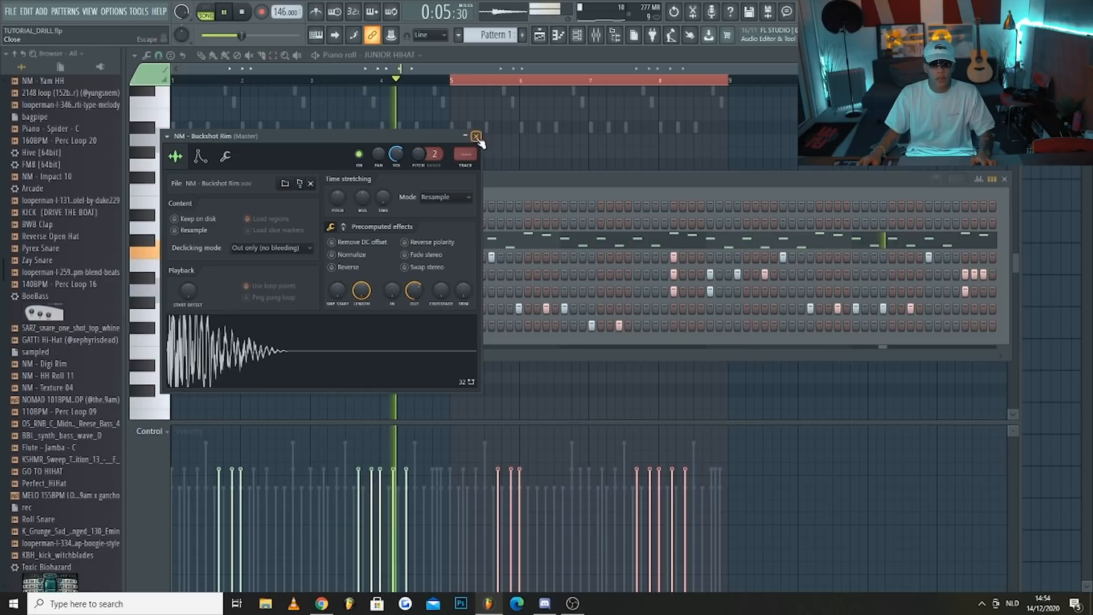
left_click(477, 136)
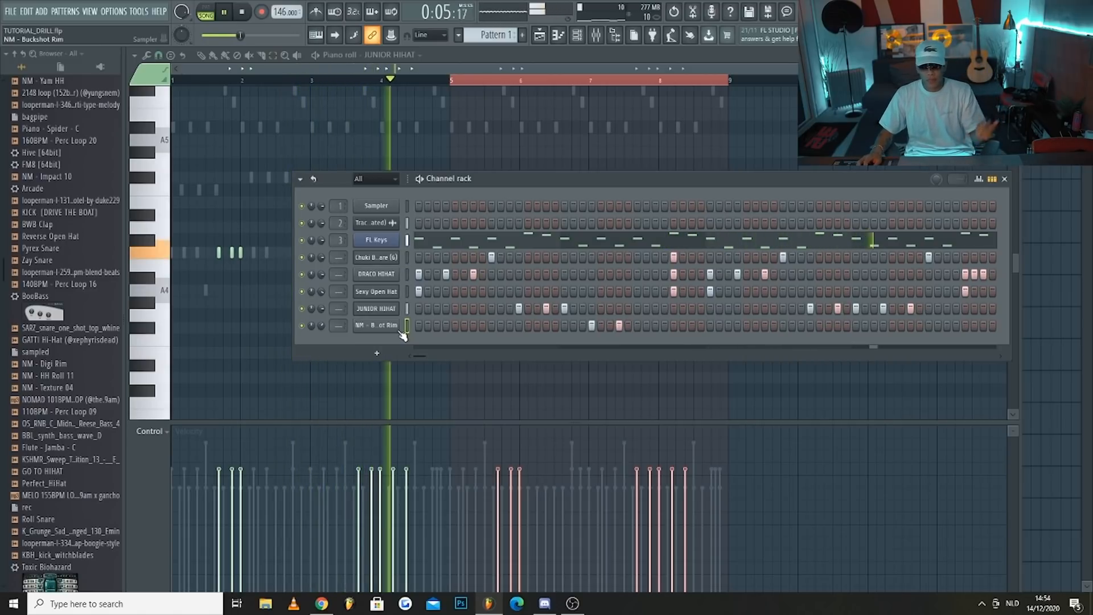
Duplicate the four-bar NM - Buckshot Rim pattern into bars 5 to 8 in its piano roll, and return to the channel rack
right_click(376, 325)
left_click(419, 326)
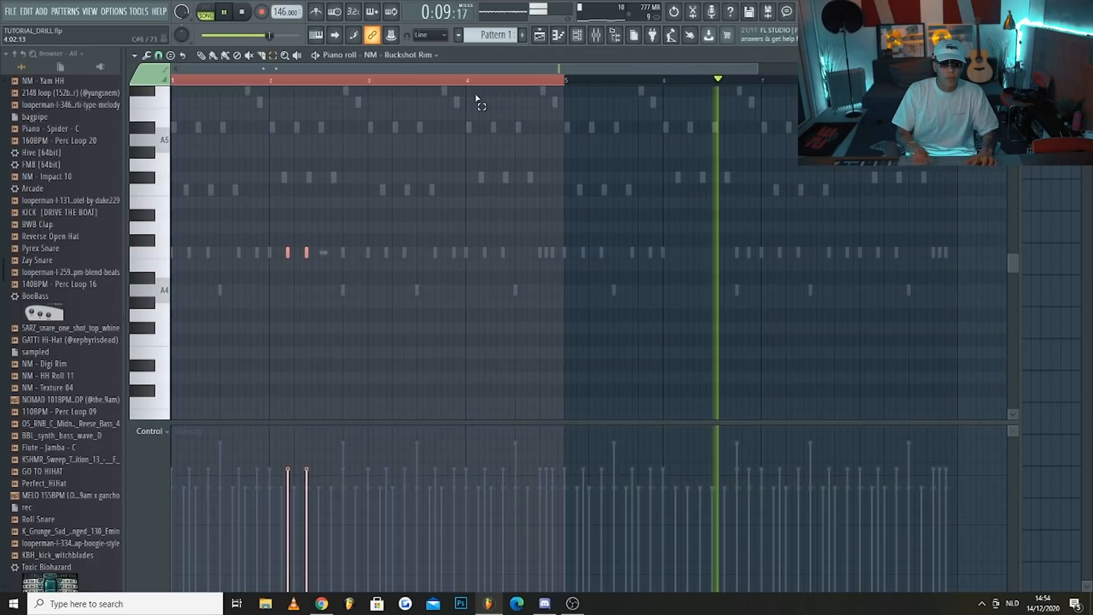
key("F6")
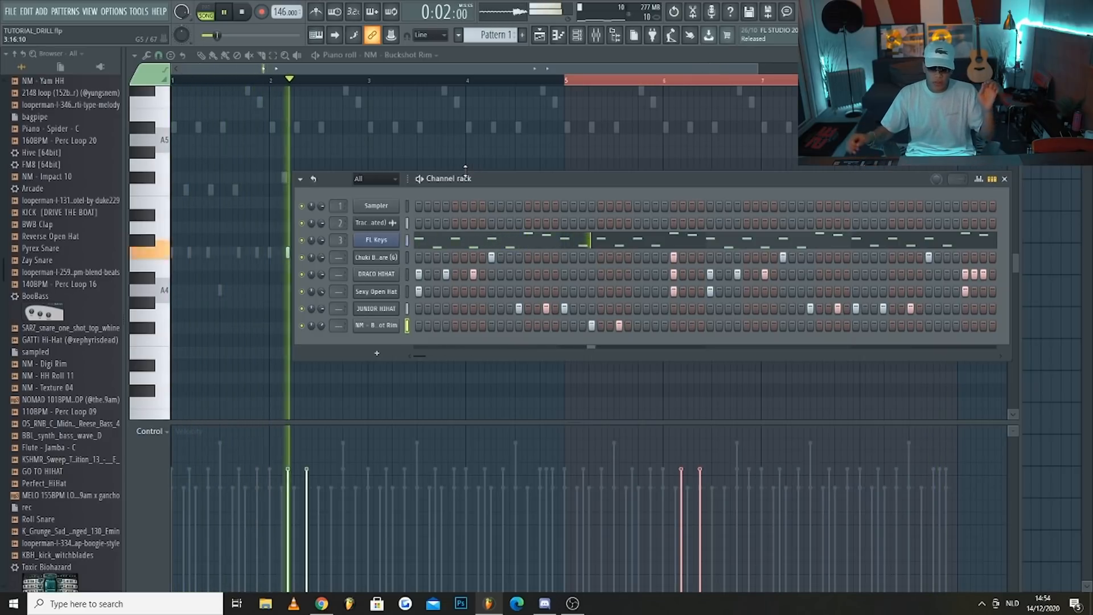
key("space")
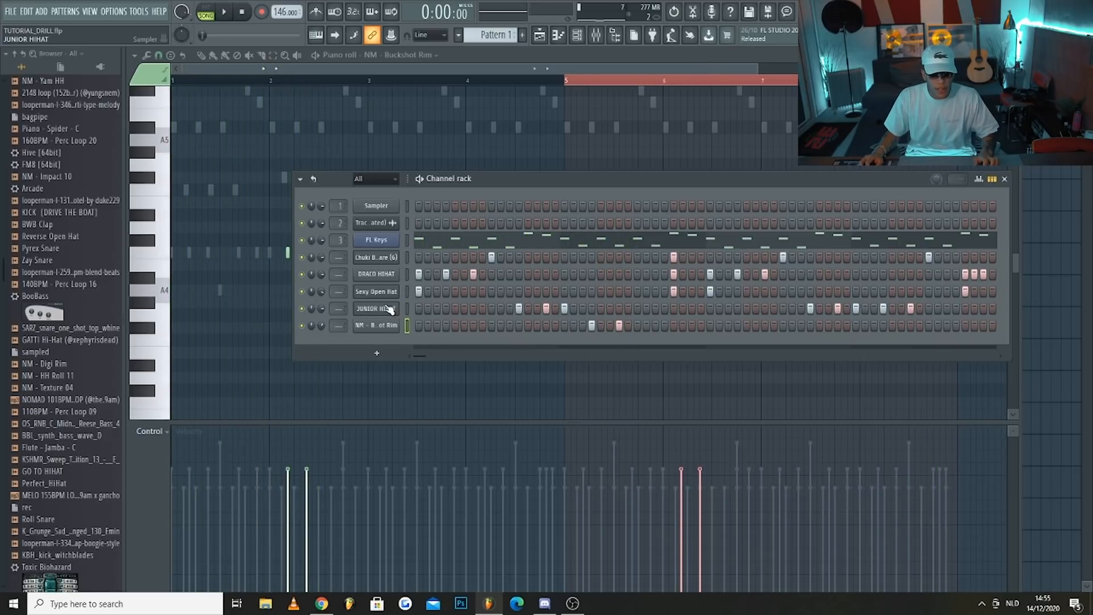
Show note panning in the NM - Buckshot Rim piano roll and pan each pair's first hit right and second hit left
right_click(397, 329)
left_click(412, 327)
right_click(393, 327)
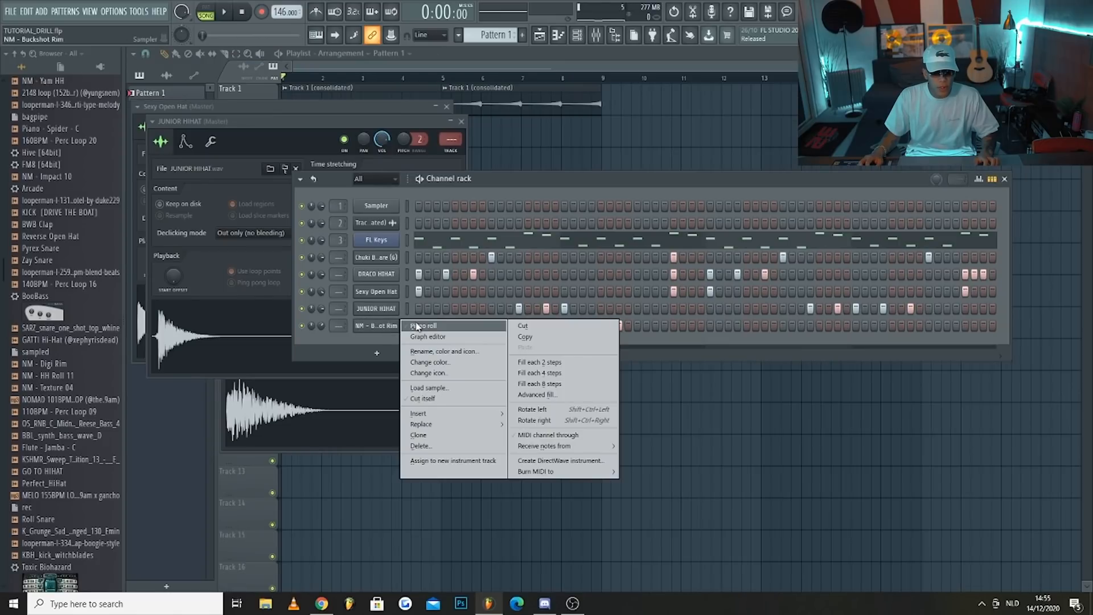
left_click(416, 327)
scroll(370, 289, "down", 2)
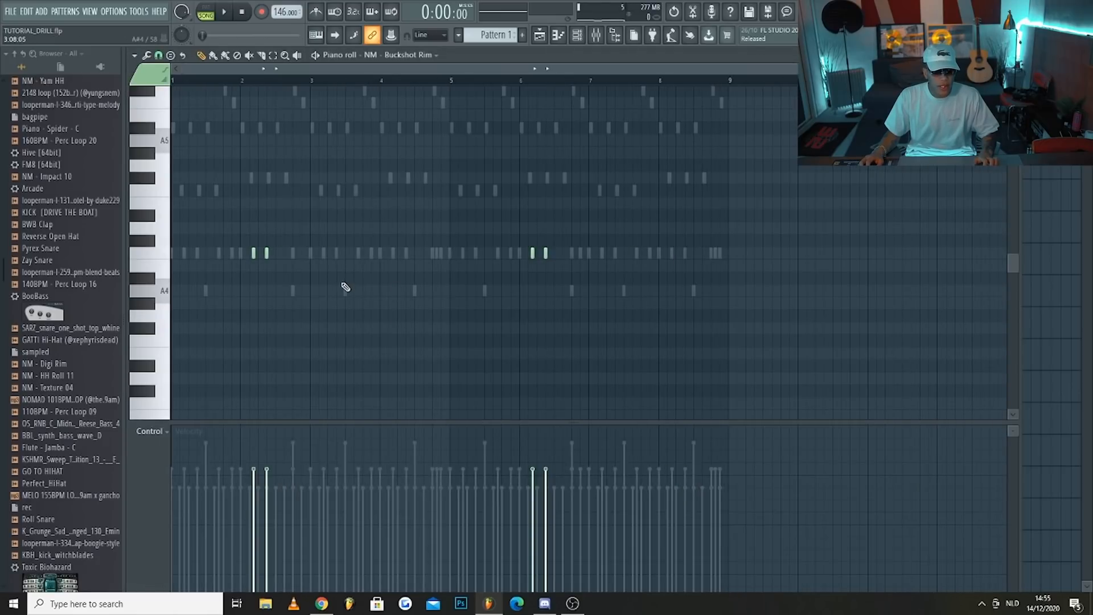
left_click(152, 431)
left_click(176, 455)
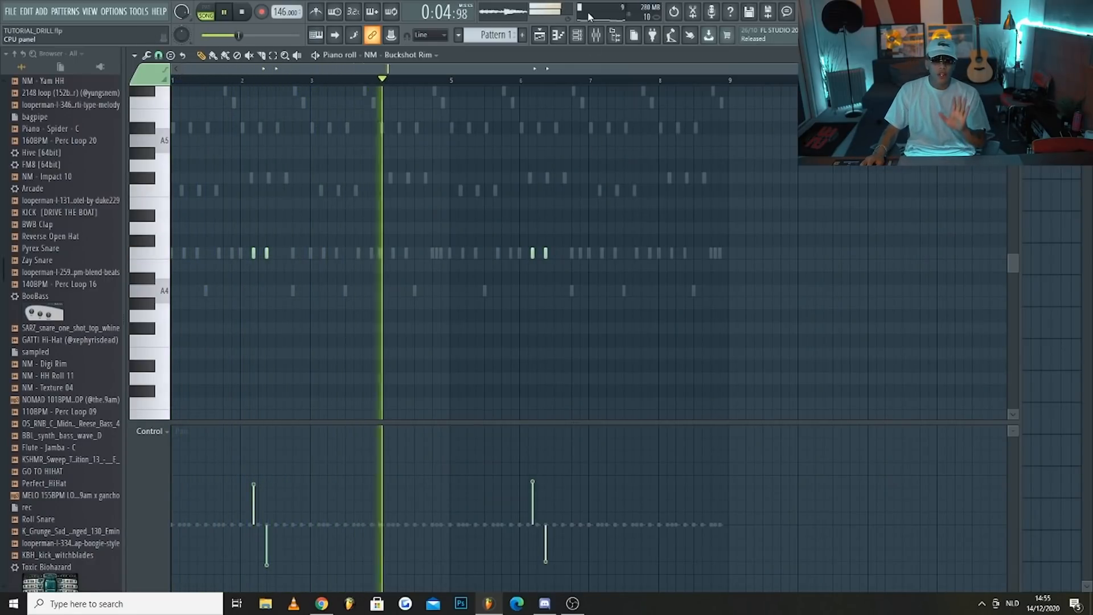
Stop playback, bring the NM - Buckshot Rim hits' panning closer to centre, and return to the channel rack
key("space")
left_click(254, 494)
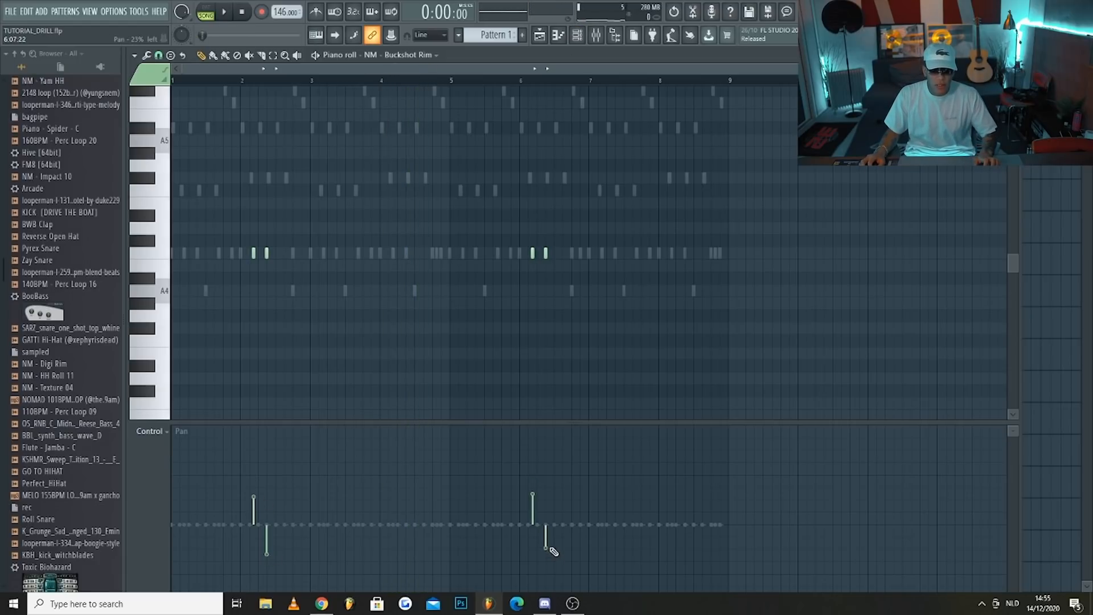
left_click(578, 36)
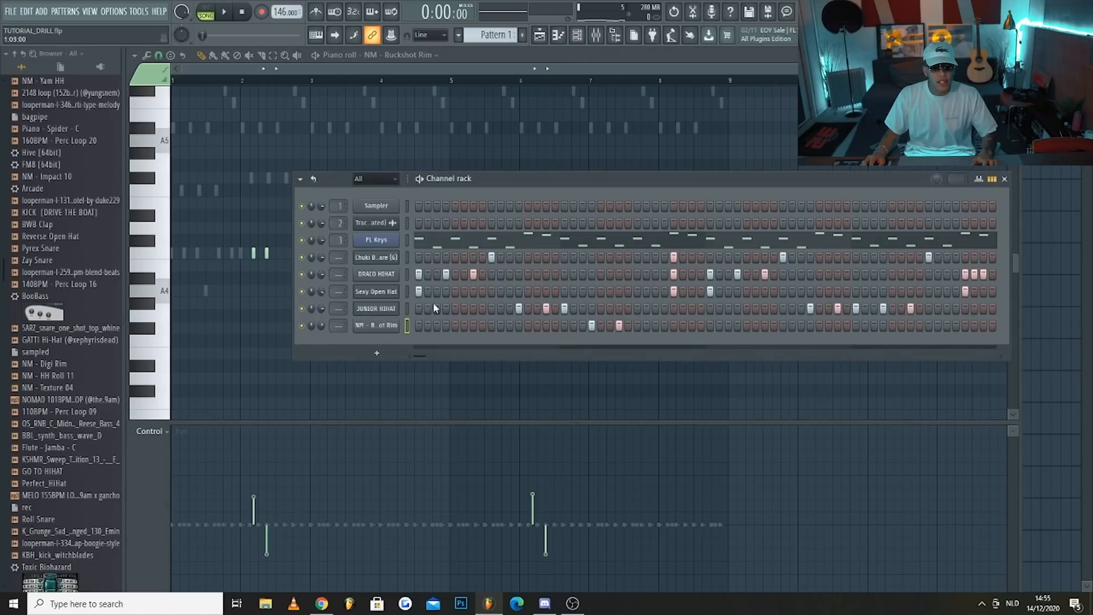
In the JUNIOR HIHAT piano roll, pan the hit on step 4 of bar 4 right and the one on step 7 left
right_click(392, 310)
left_click(421, 310)
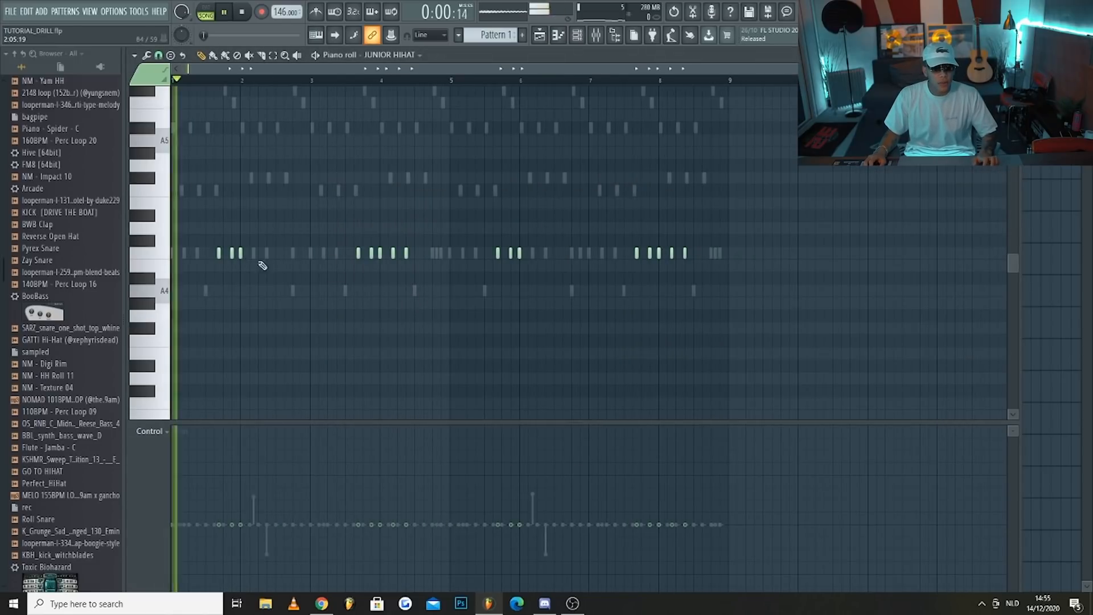
scroll(186, 312, "up", 3)
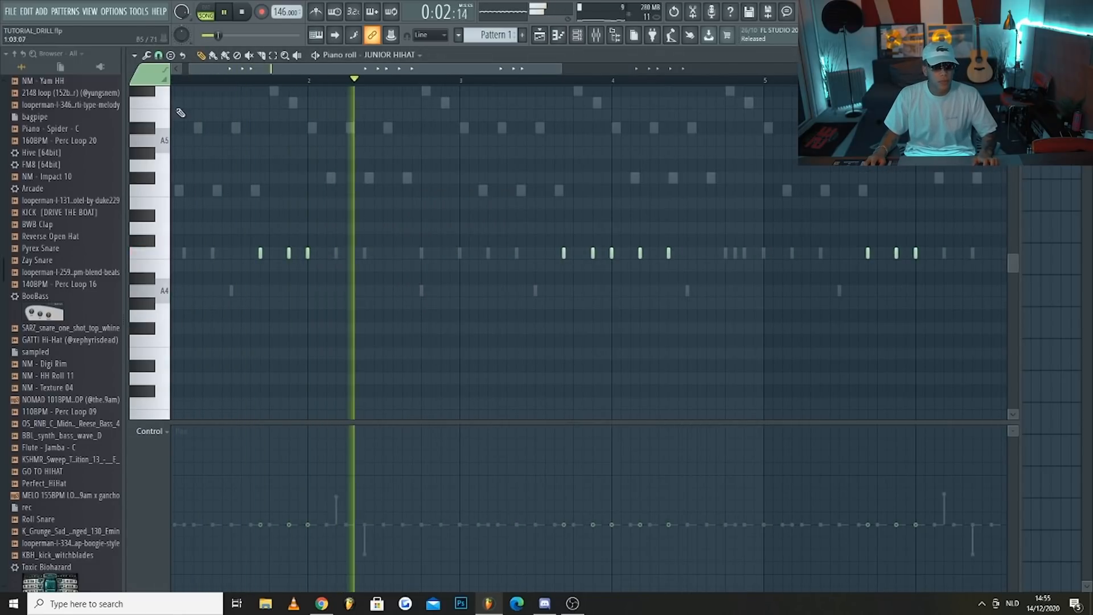
left_click(158, 55)
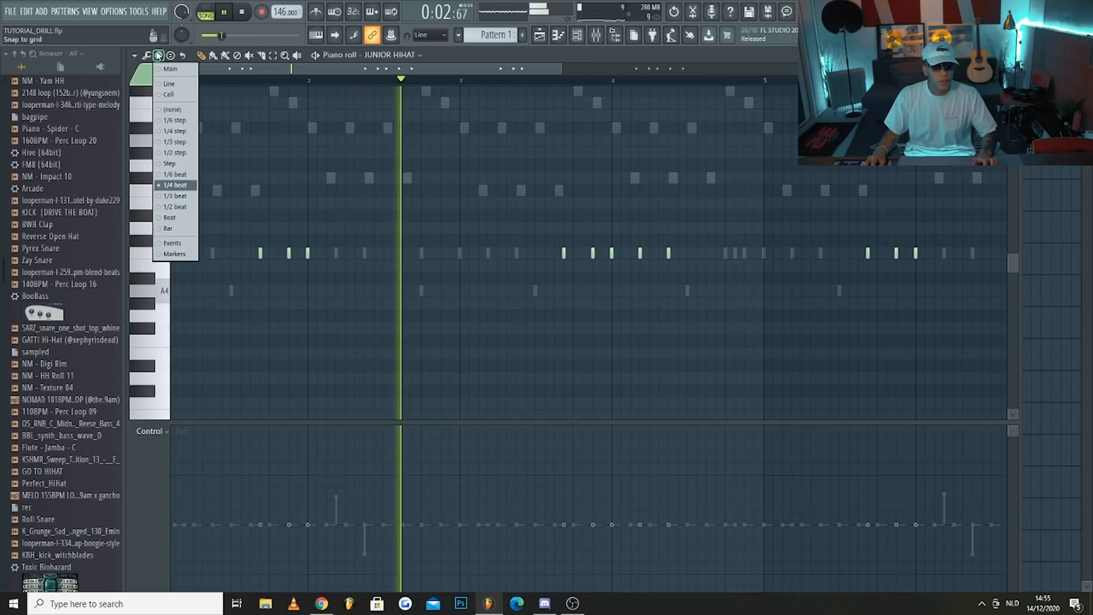
left_click(150, 468)
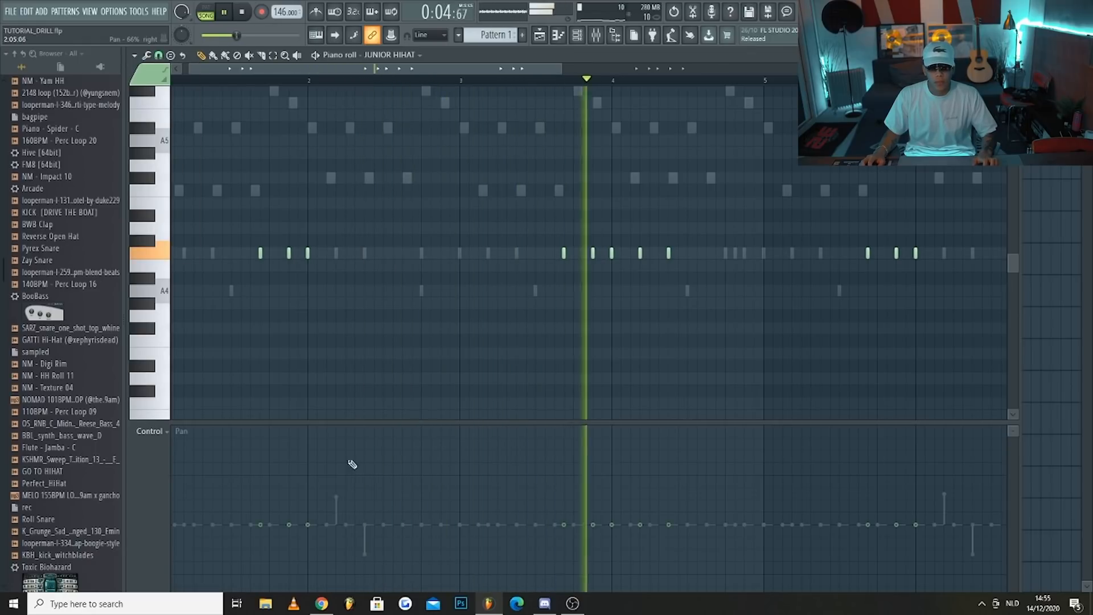
left_click(641, 493)
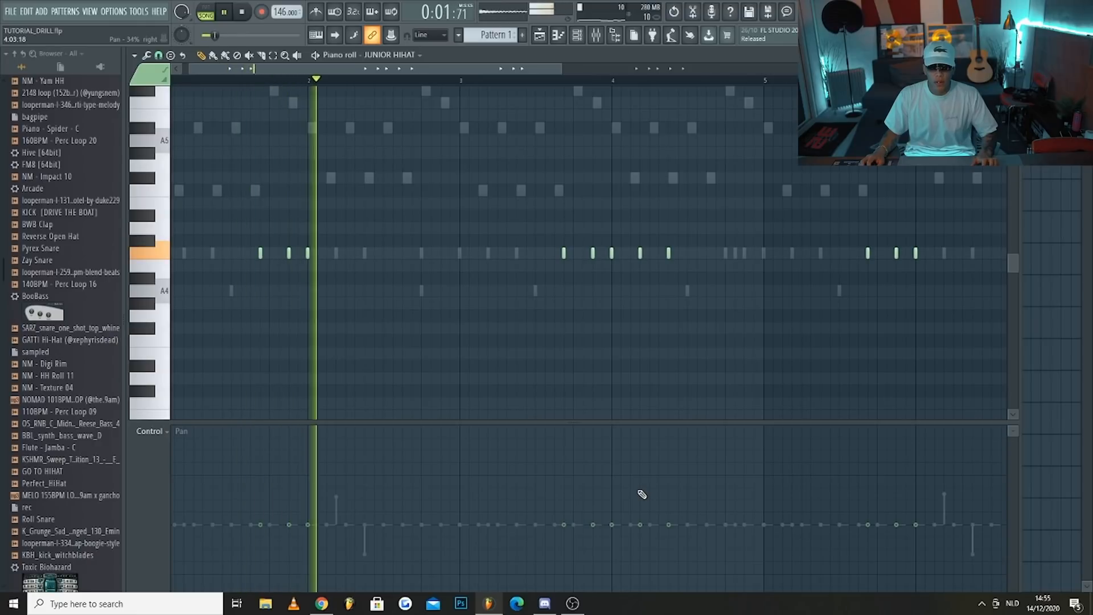
left_click(669, 560)
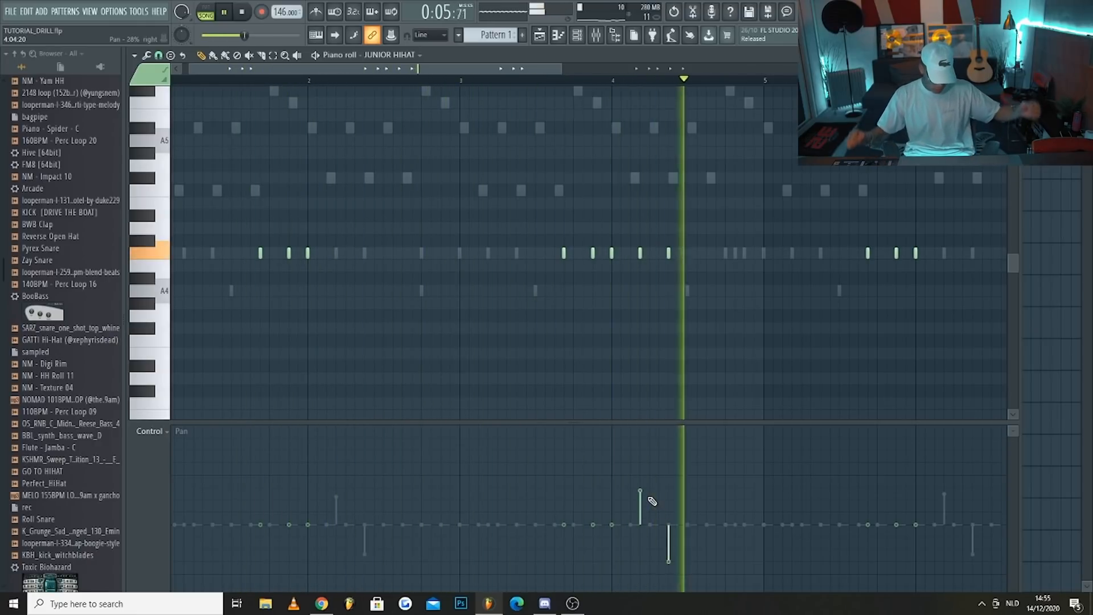
Pan the JUNIOR HIHAT hit on step 4 of bar 8 right and the one on step 7 left, and return to the channel rack
scroll(654, 310, "down", 3)
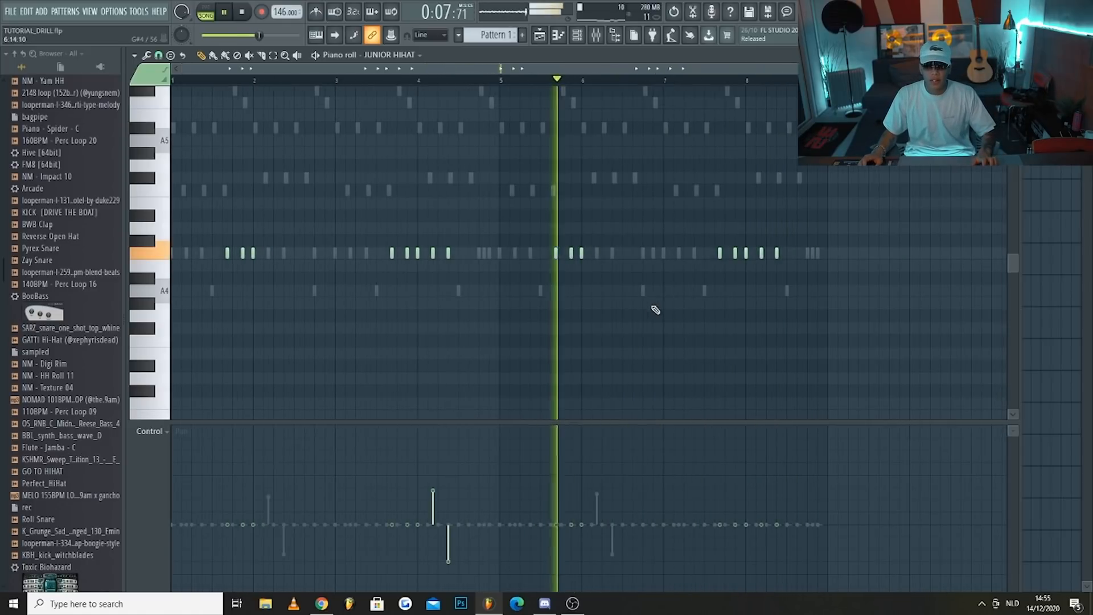
scroll(831, 399, "up", 2)
left_click(724, 493)
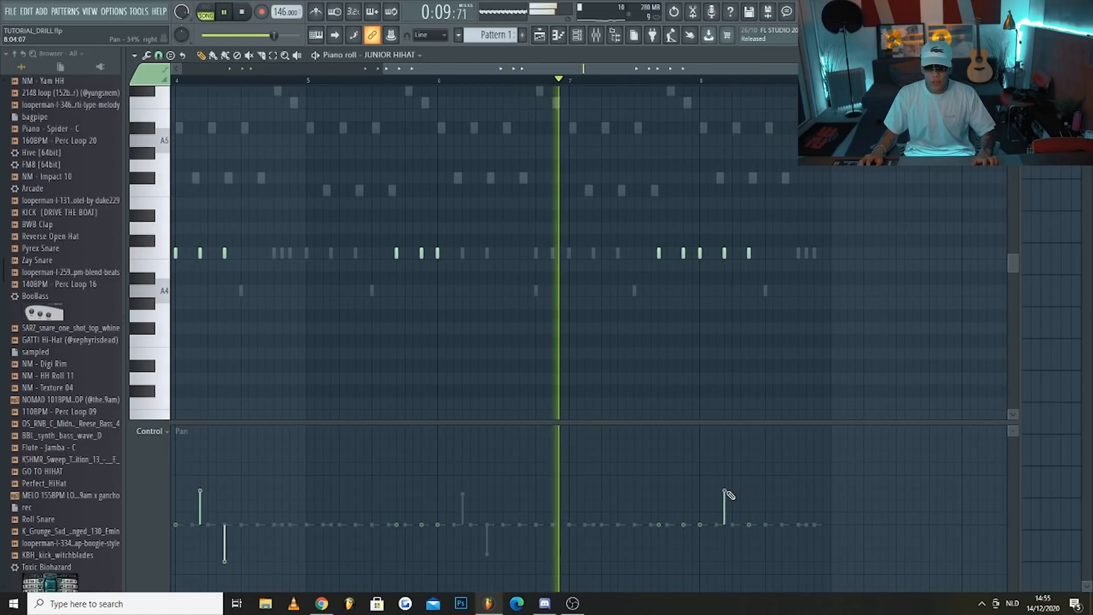
left_click(749, 561)
left_click(724, 488)
left_click(749, 559)
scroll(633, 324, "down", 2)
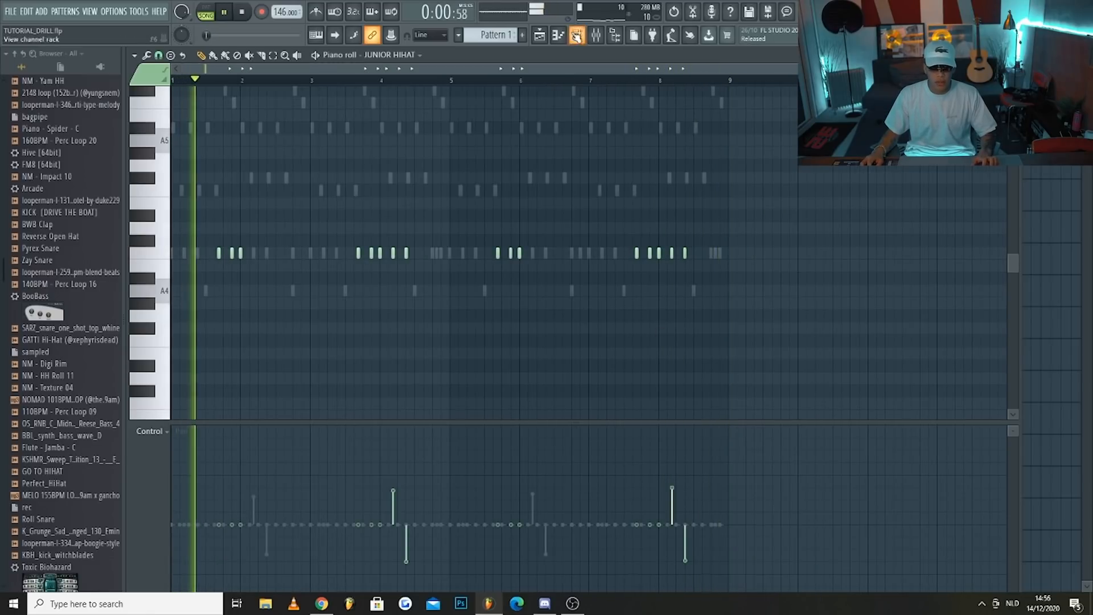
left_click(586, 35)
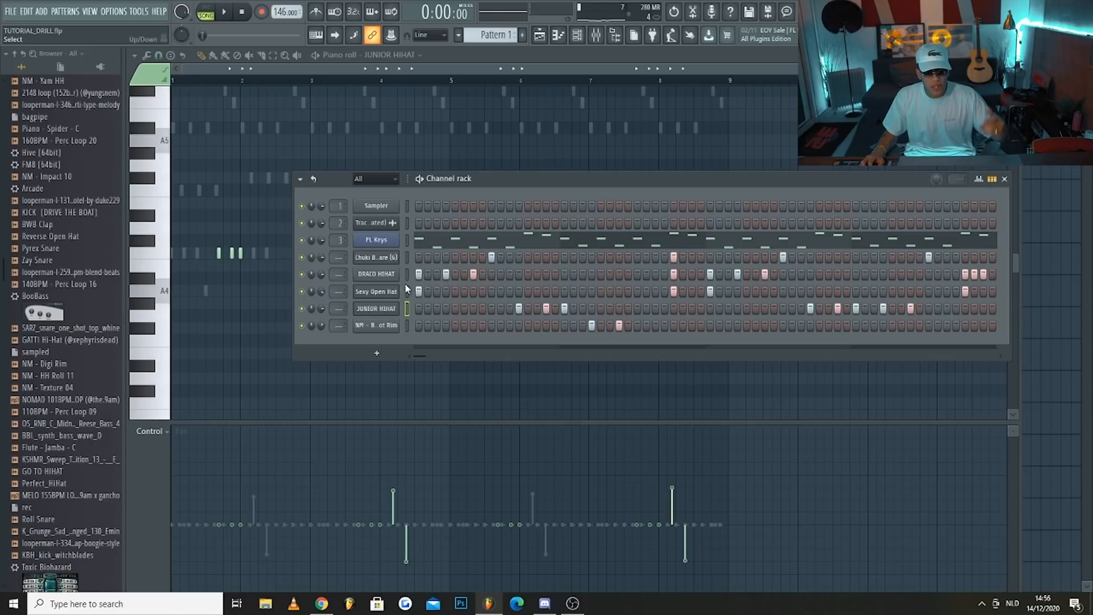
Open the JUNIOR HIHAT piano roll and add a softer hit on step 2 of bar 4
right_click(394, 311)
left_click(409, 310)
right_click(396, 311)
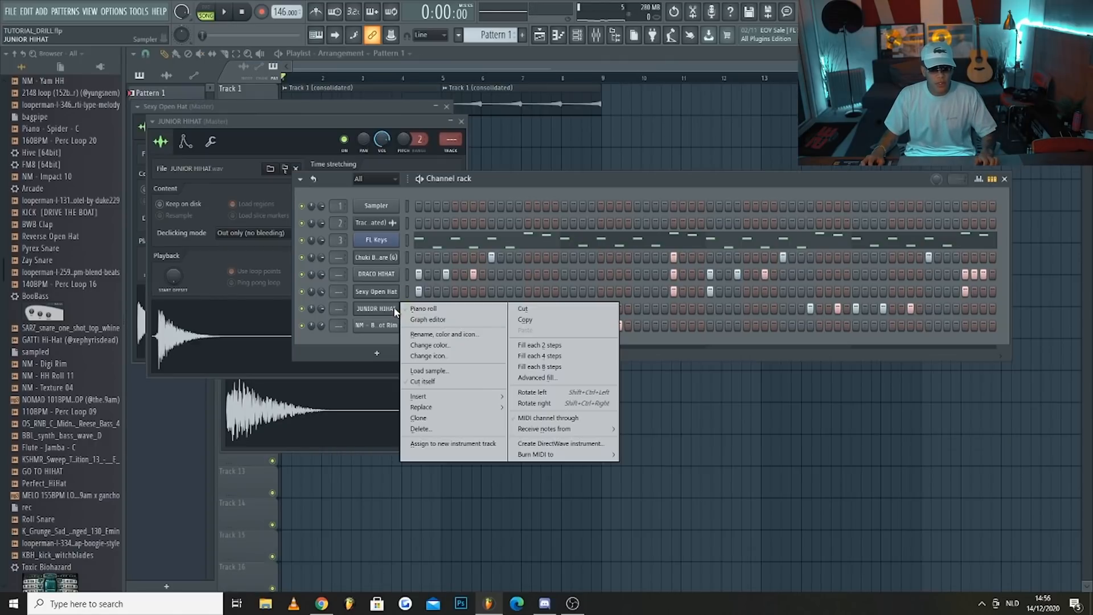
left_click(407, 309)
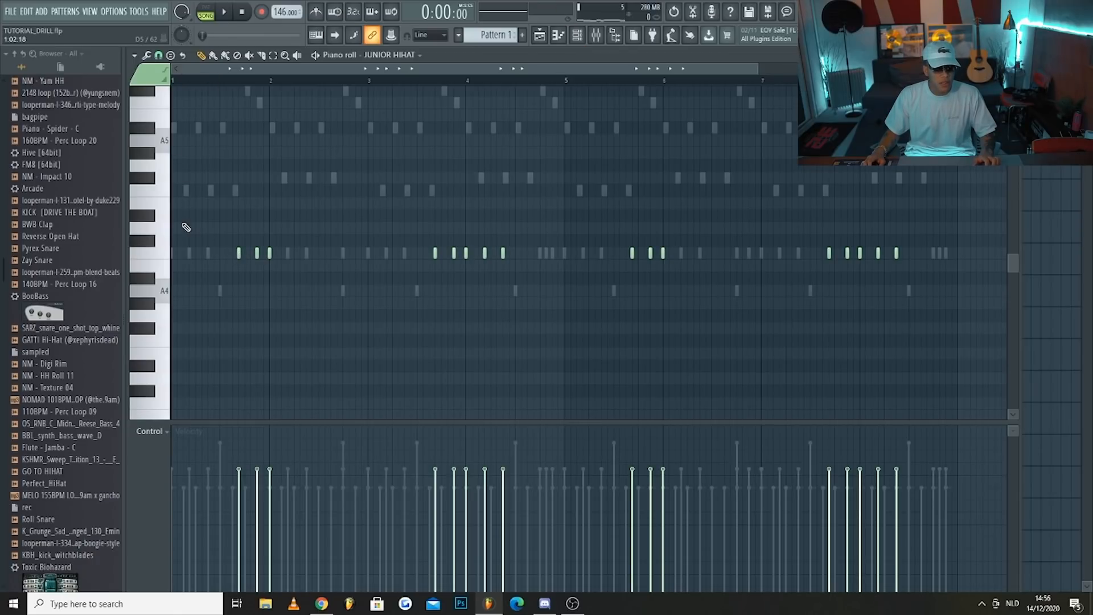
scroll(208, 258, "up", 5)
scroll(342, 297, "down", 4)
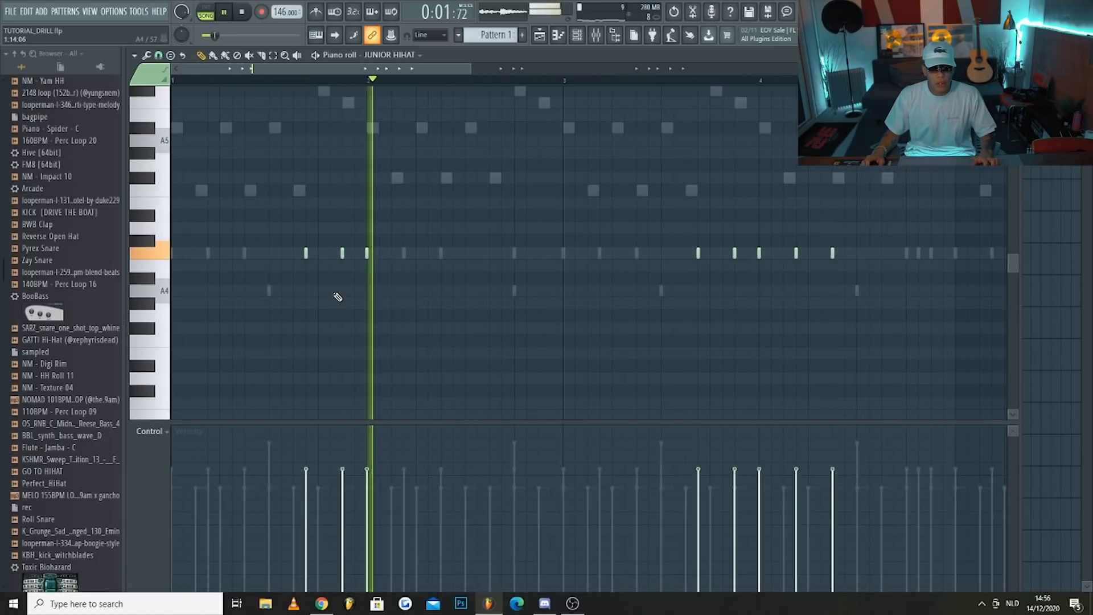
scroll(570, 290, "up", 3)
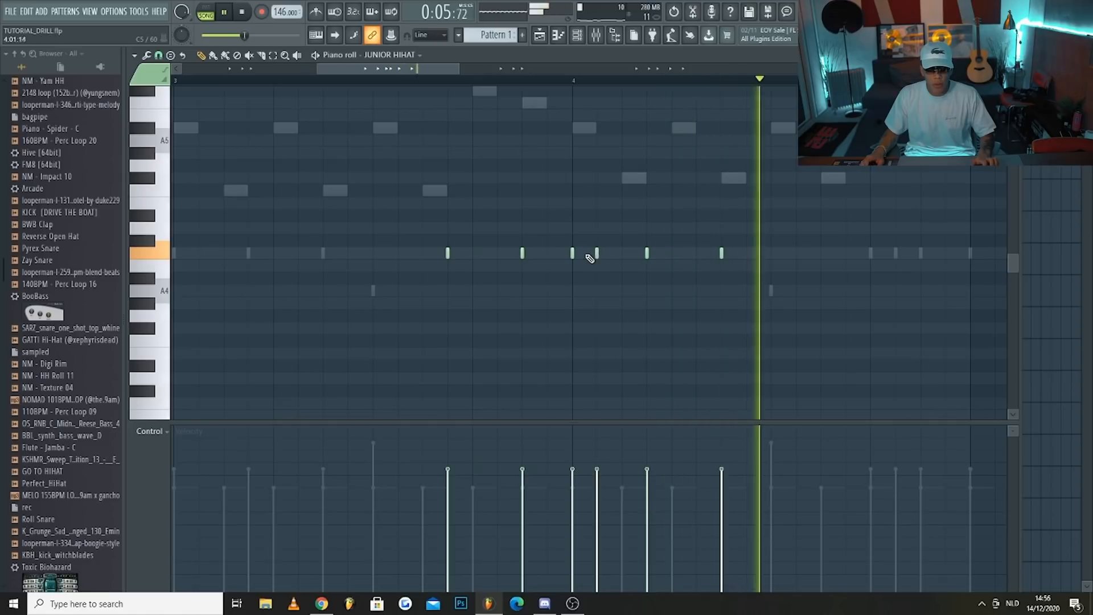
scroll(595, 256, "down", 4)
key("space")
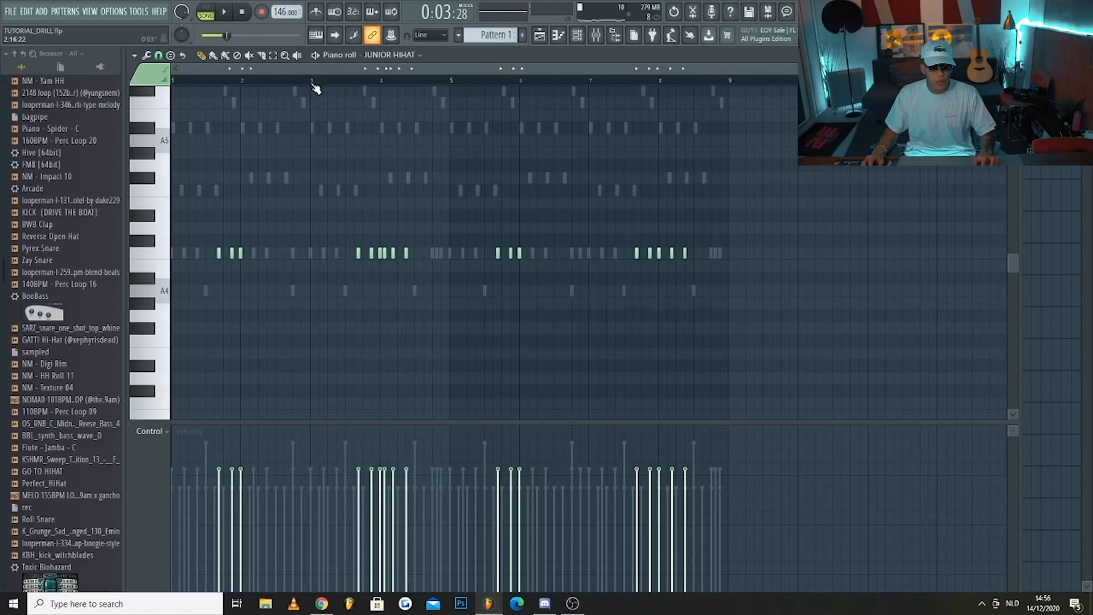
key("space")
scroll(381, 249, "up", 3)
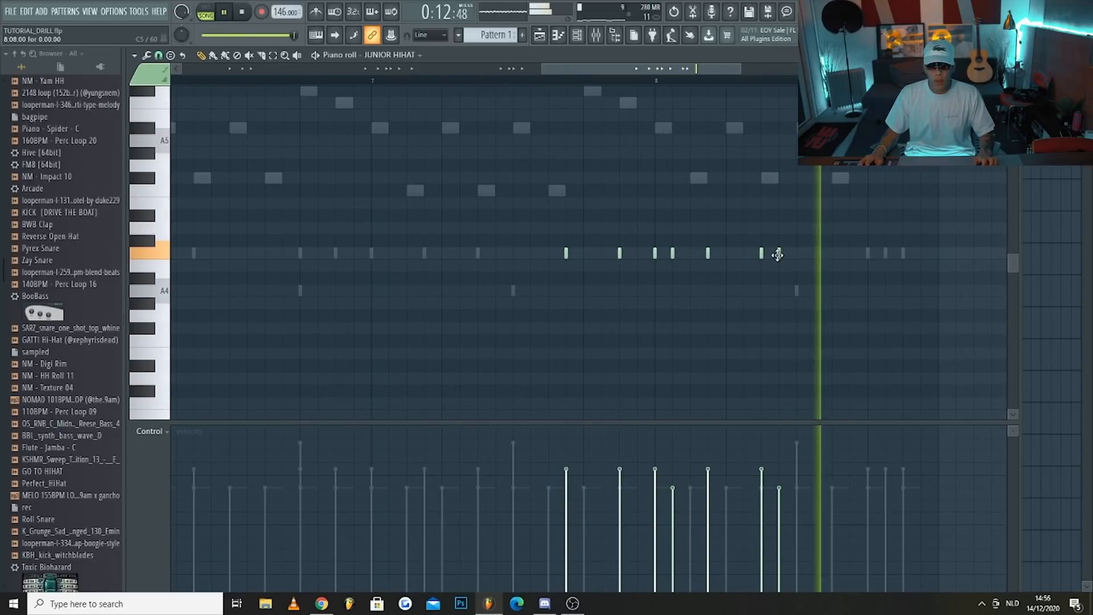
Add softer JUNIOR HIHAT hits on steps 2 and 6 of bar 8 and step 14 of bar 5, with step 6 at about 49% velocity
left_click_drag(778, 254, 745, 253)
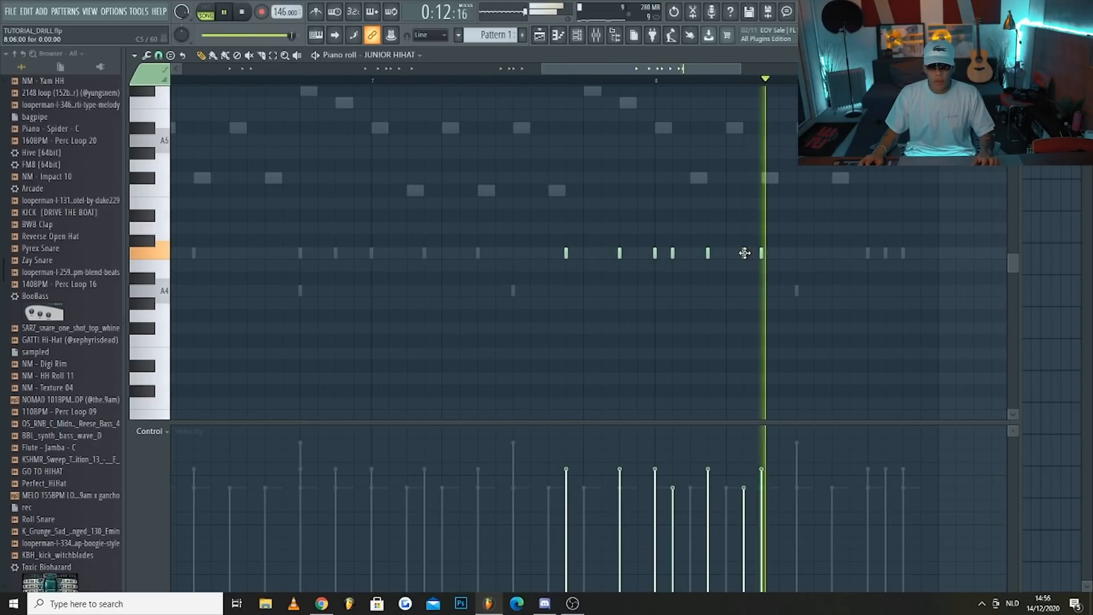
left_click_drag(750, 501, 751, 530)
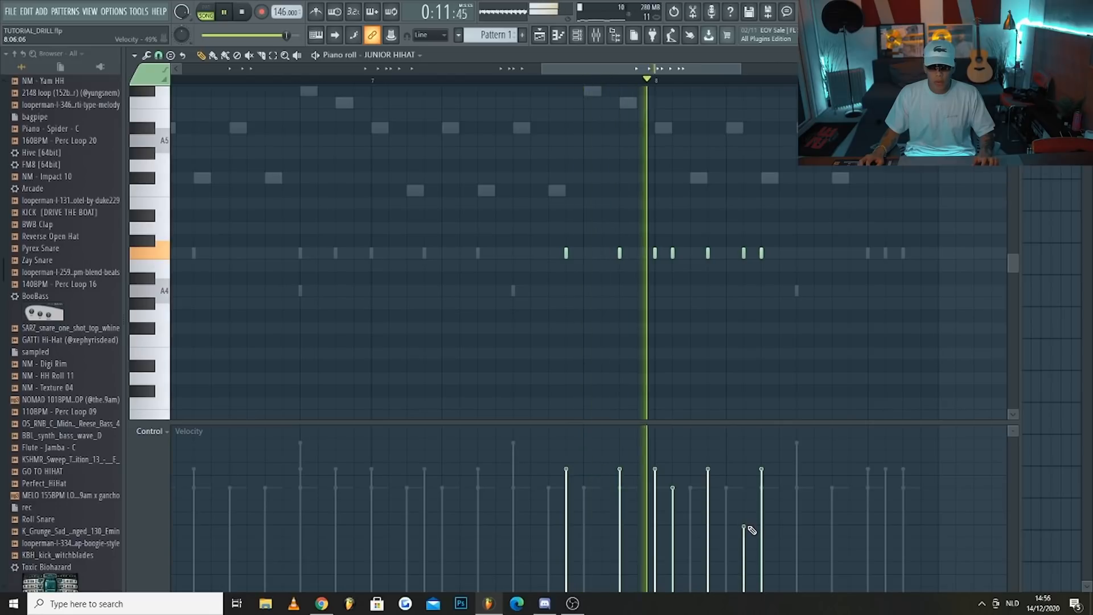
key("space")
scroll(673, 490, "down", 3)
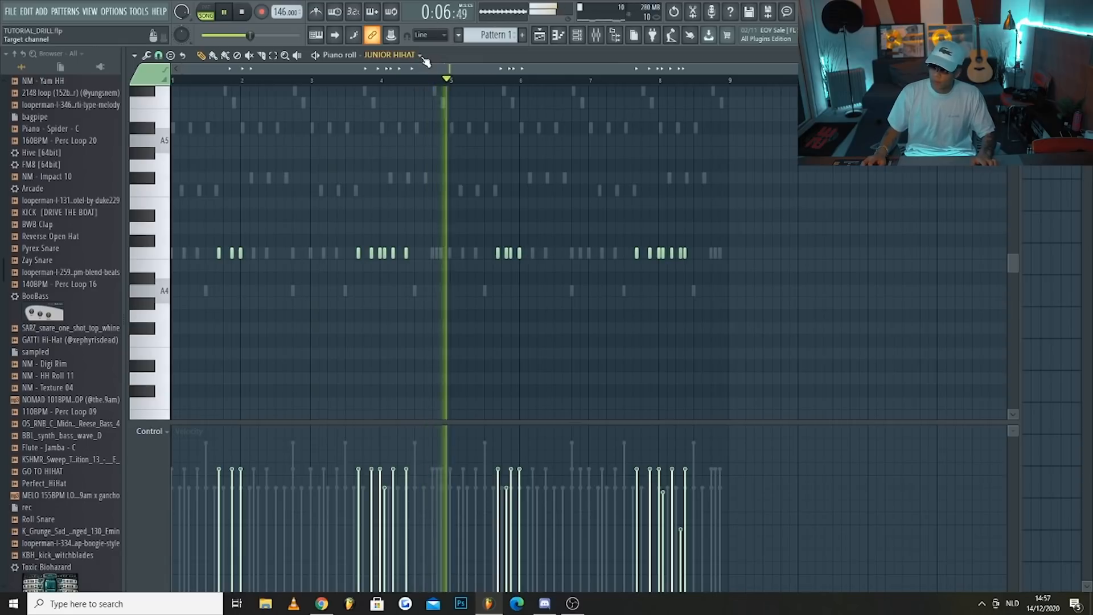
key("space")
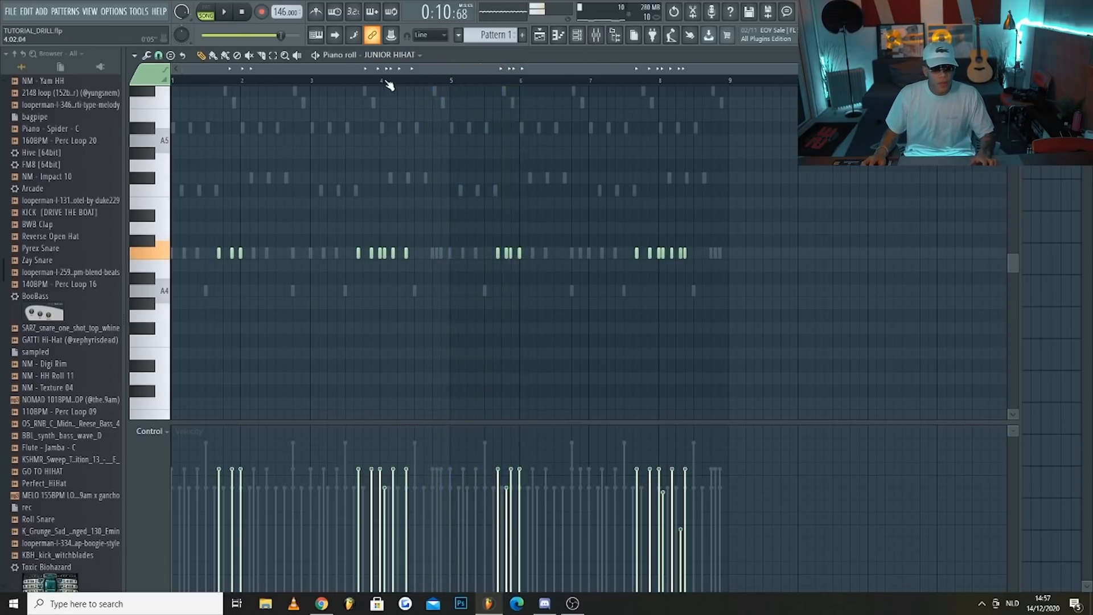
Add further JUNIOR HIHAT hits on steps 12 and 15 of both bar 4 and bar 8
scroll(495, 356, "up", 3, "ctrl")
left_click_drag(446, 485, 484, 472)
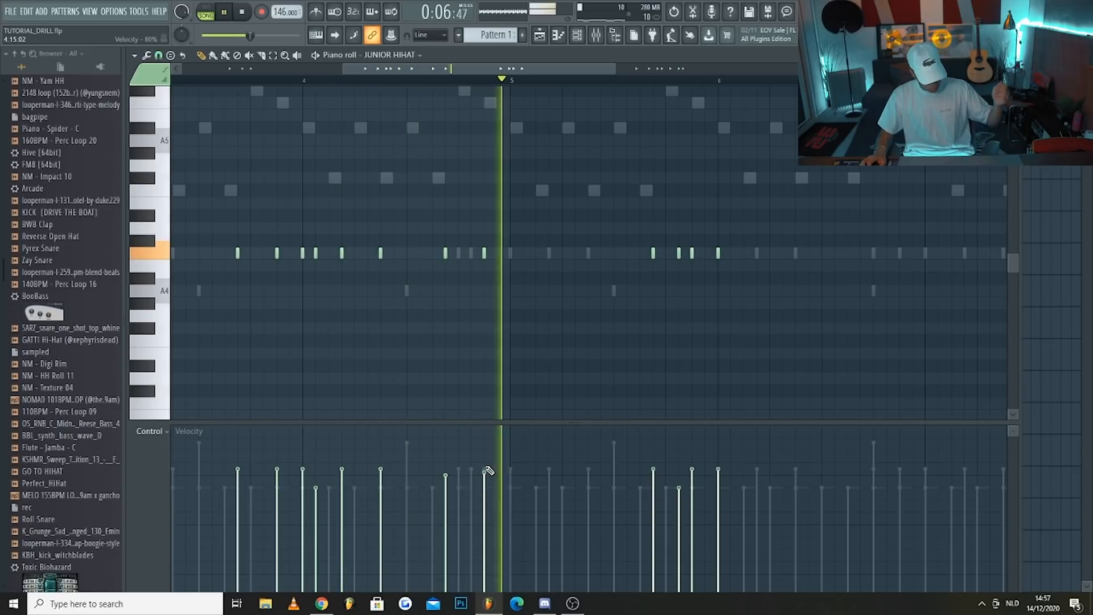
scroll(438, 279, "down", 3, "ctrl")
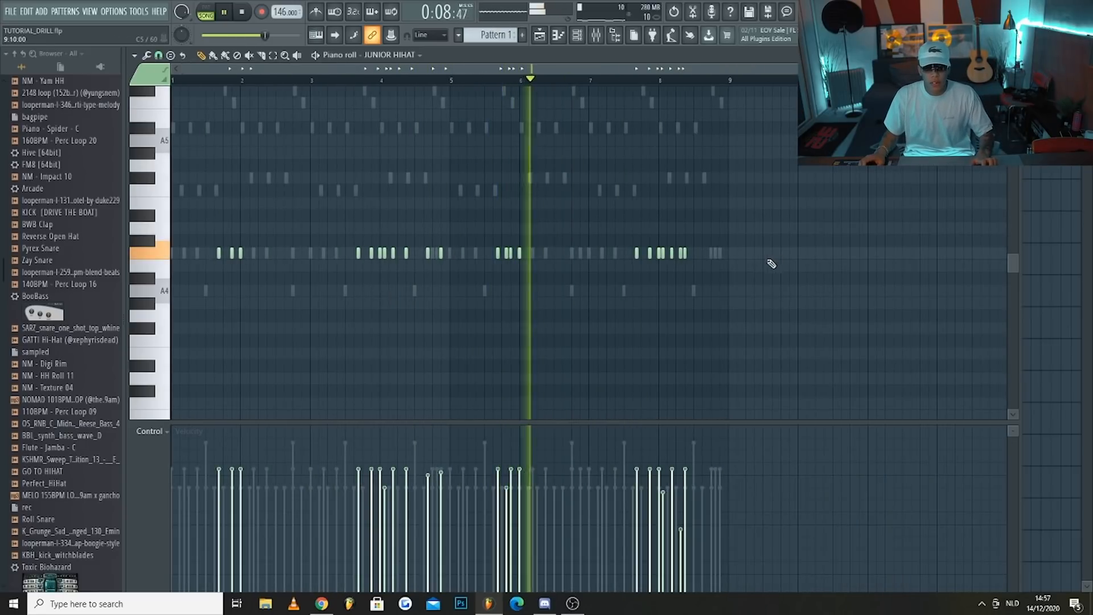
scroll(719, 270, "up", 4, "ctrl")
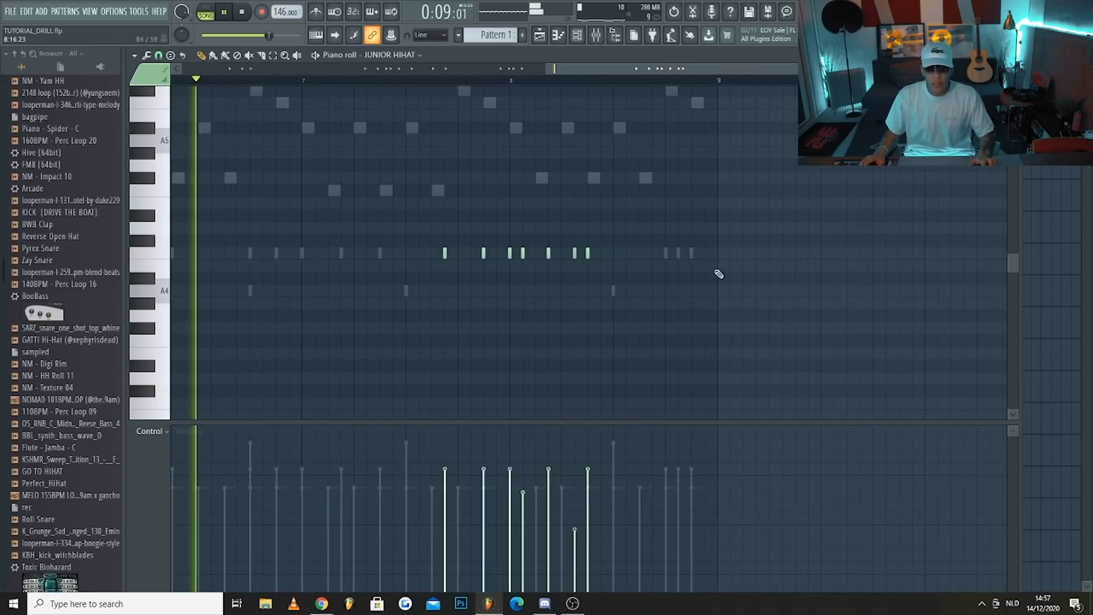
left_click(629, 253)
left_click(691, 253)
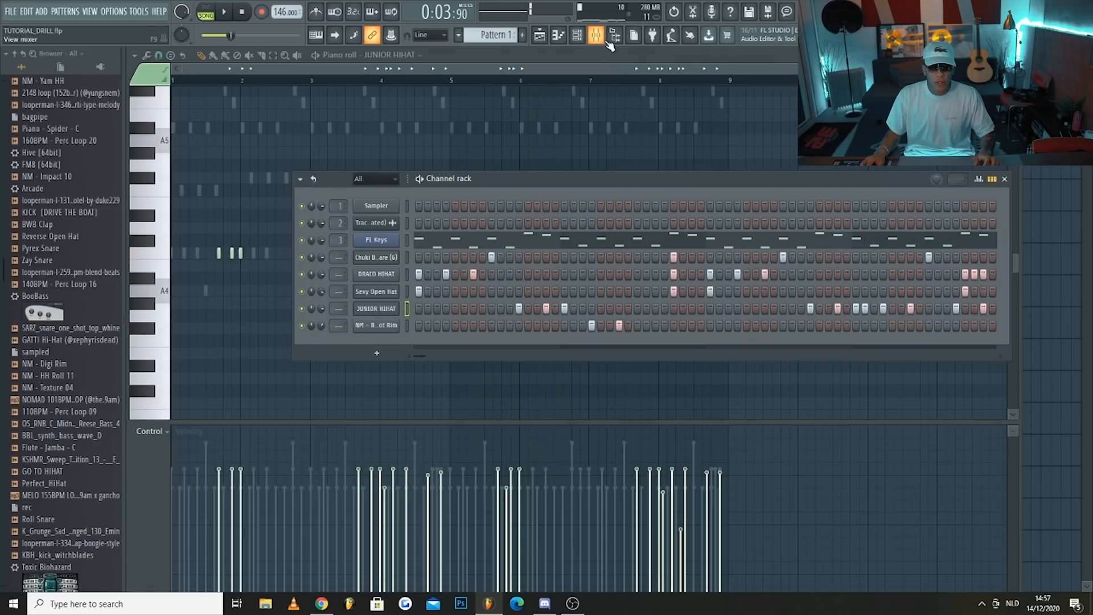
Show the mixer and load Fruity Soft Clipper into slot 9 of the Master track
key("F9")
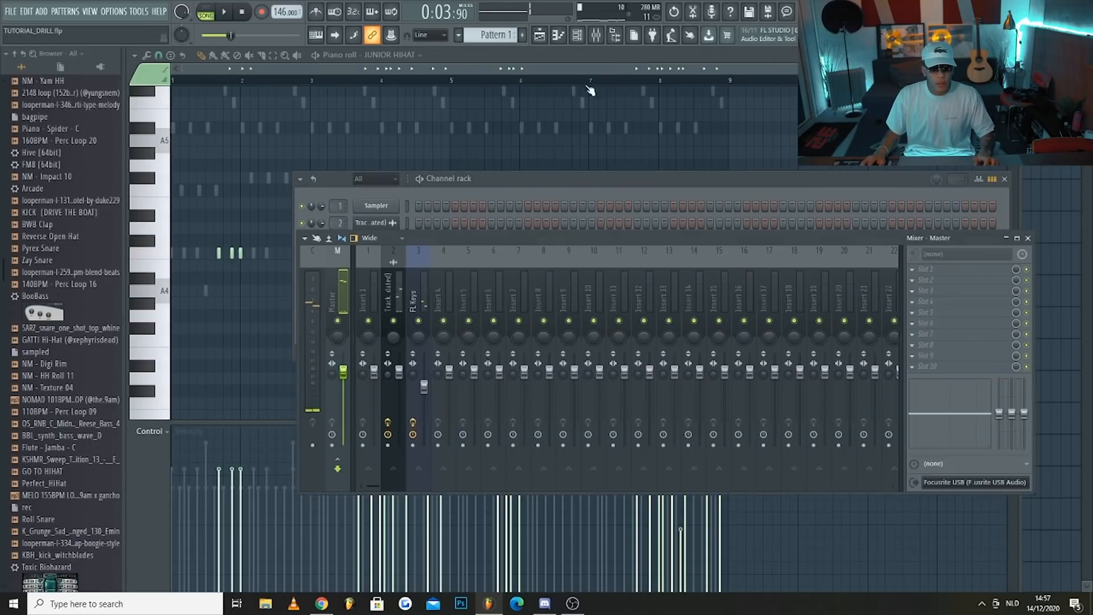
left_click(925, 363)
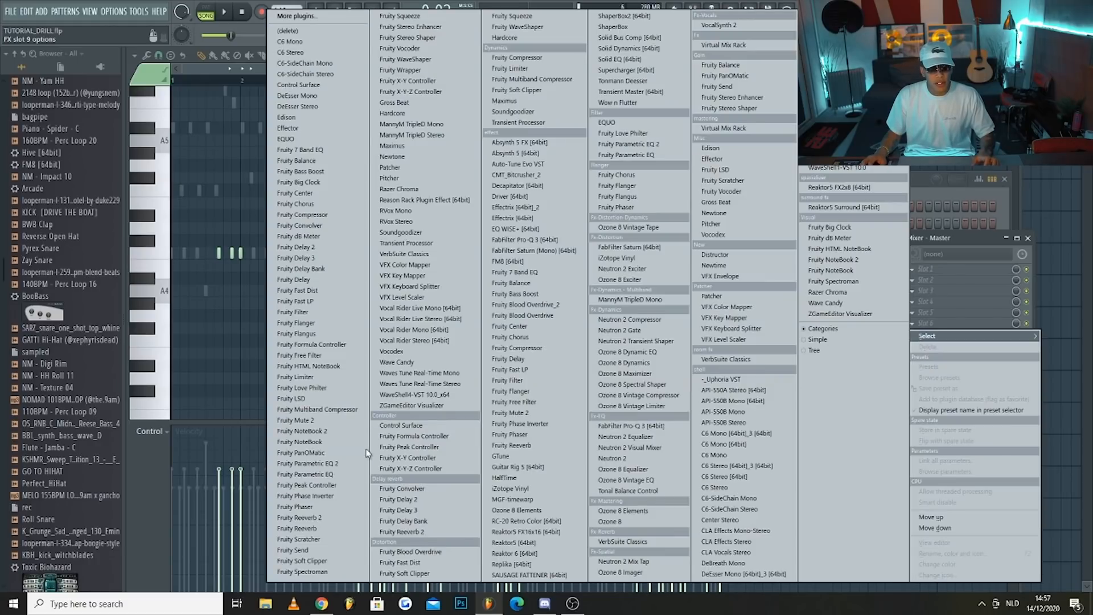
left_click(327, 563)
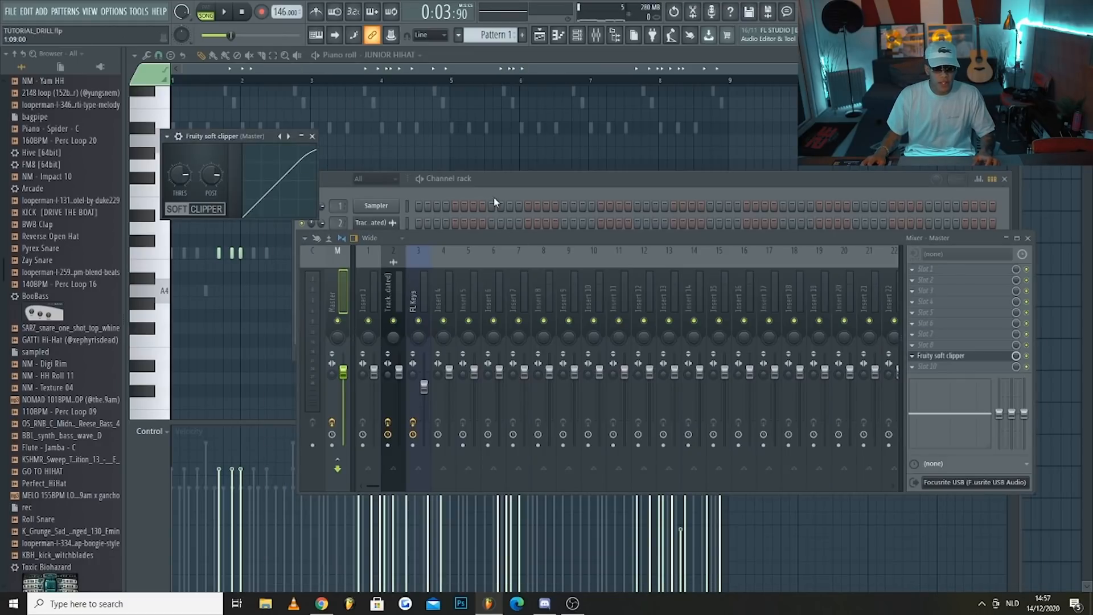
Add the KICK [DRIVE THE BOAT] sample as a new channel below NM - Buckshot Rim and return to the channel rack
left_click(510, 186)
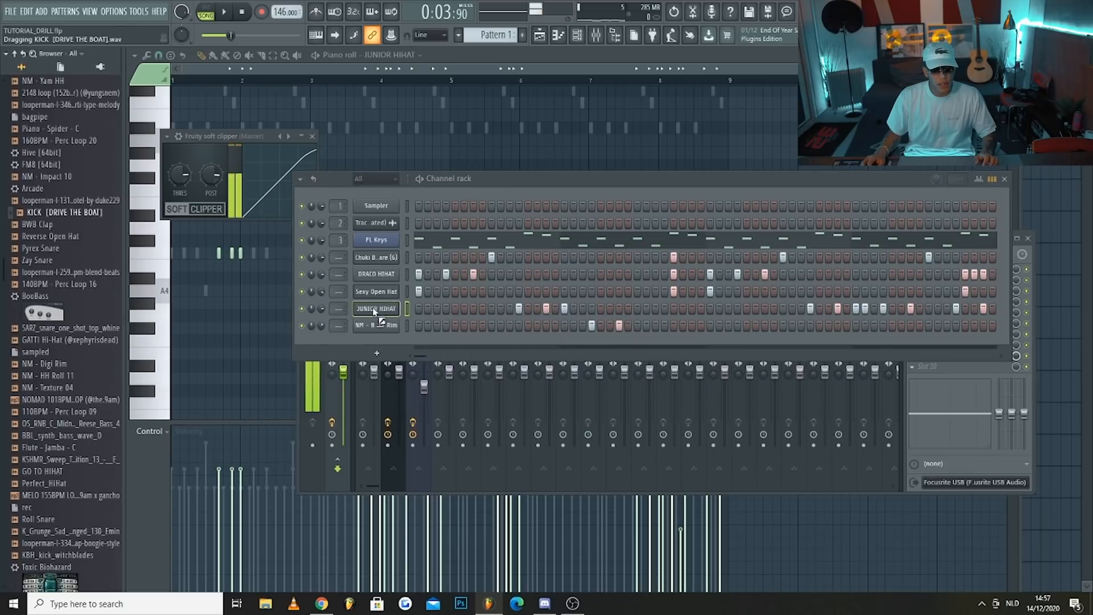
left_click_drag(388, 340, 390, 343)
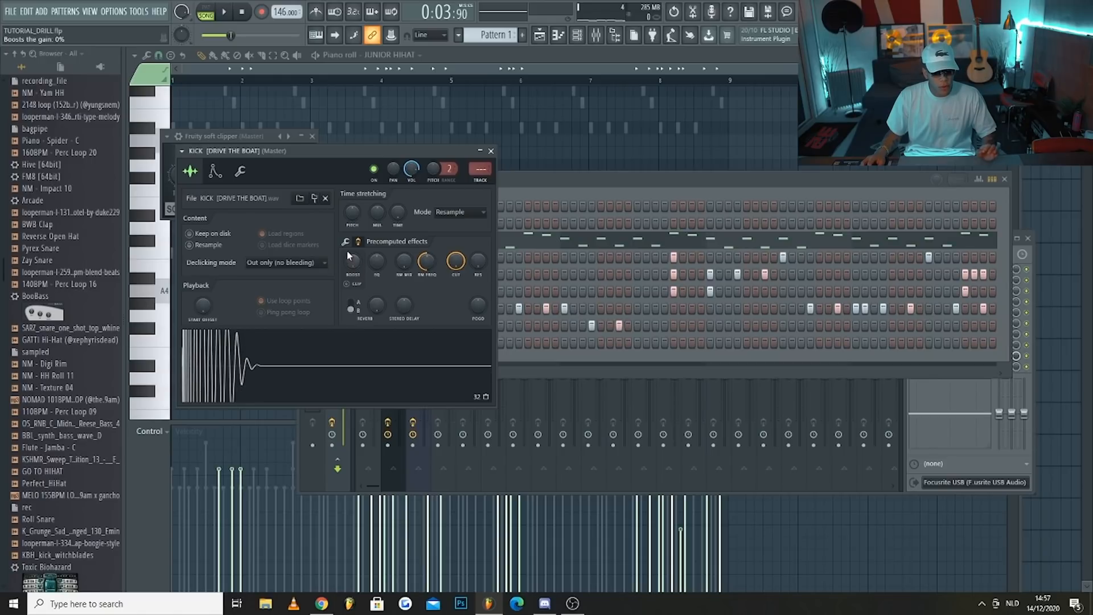
left_click(533, 180)
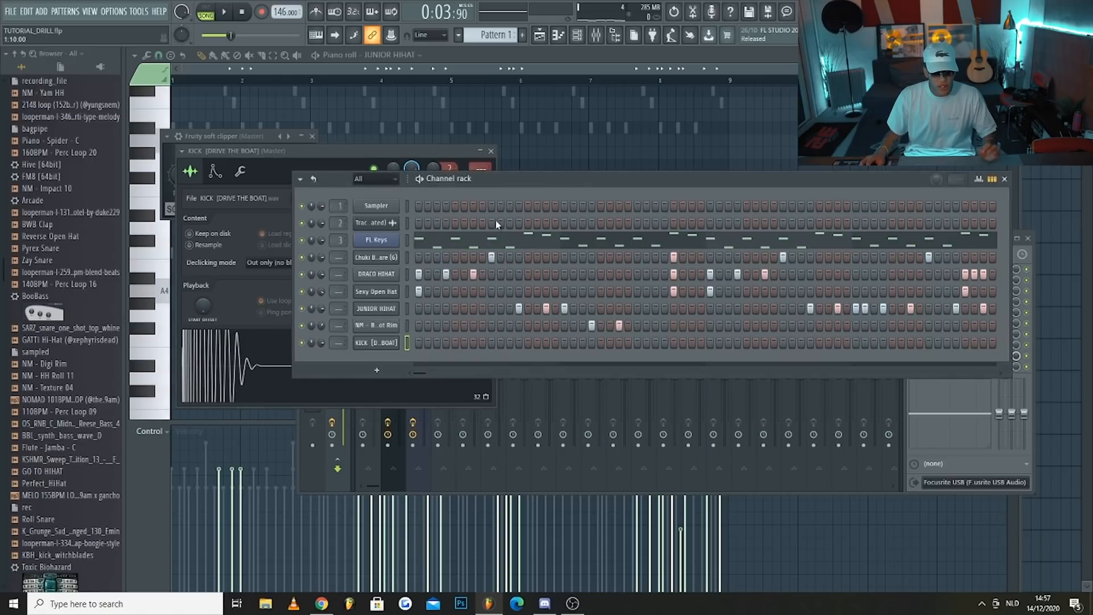
Program kicks on step 1 of bars 1 and 3, step 11 of bar 2, and steps 7, 9 and 13 of bar 4
left_click(418, 343)
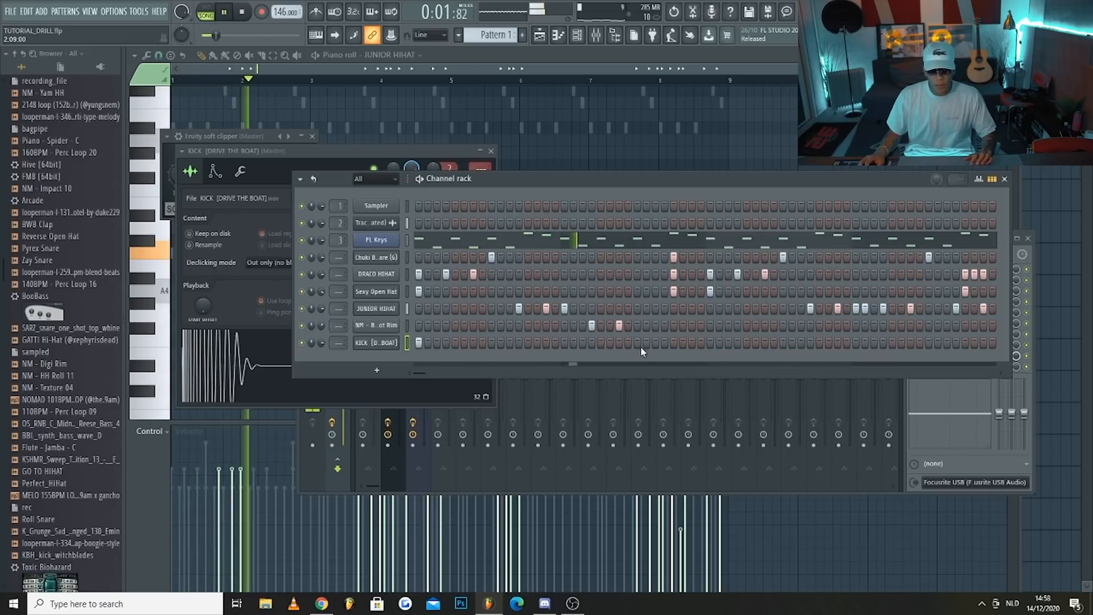
left_click(710, 342)
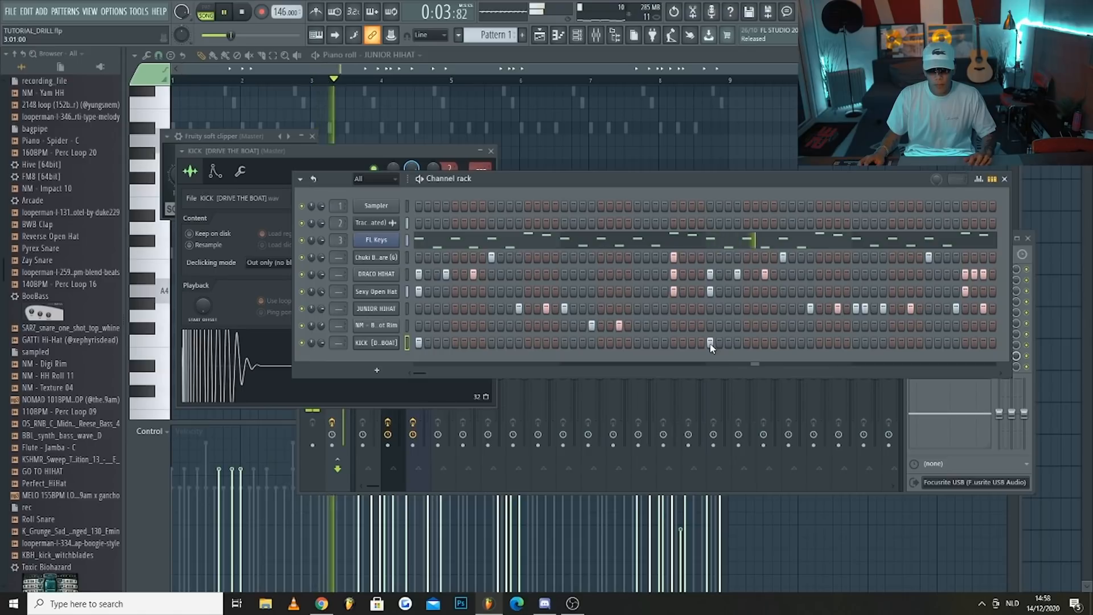
left_click(674, 344)
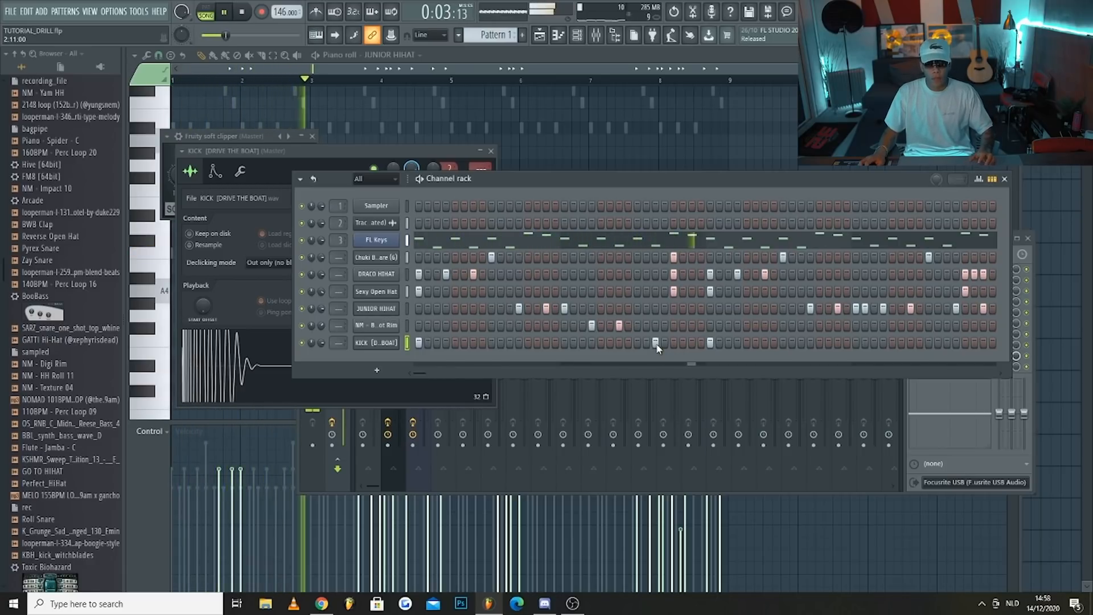
left_click(927, 343)
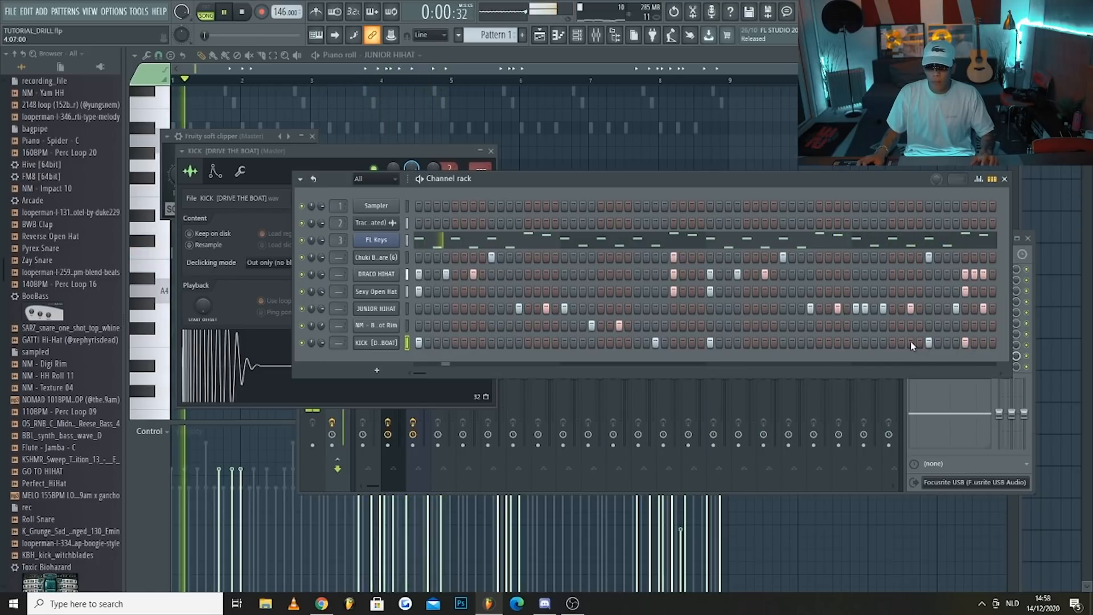
Open the kick's piano roll and duplicate its first four bars into bars 5 to 8
right_click(387, 342)
left_click(422, 341)
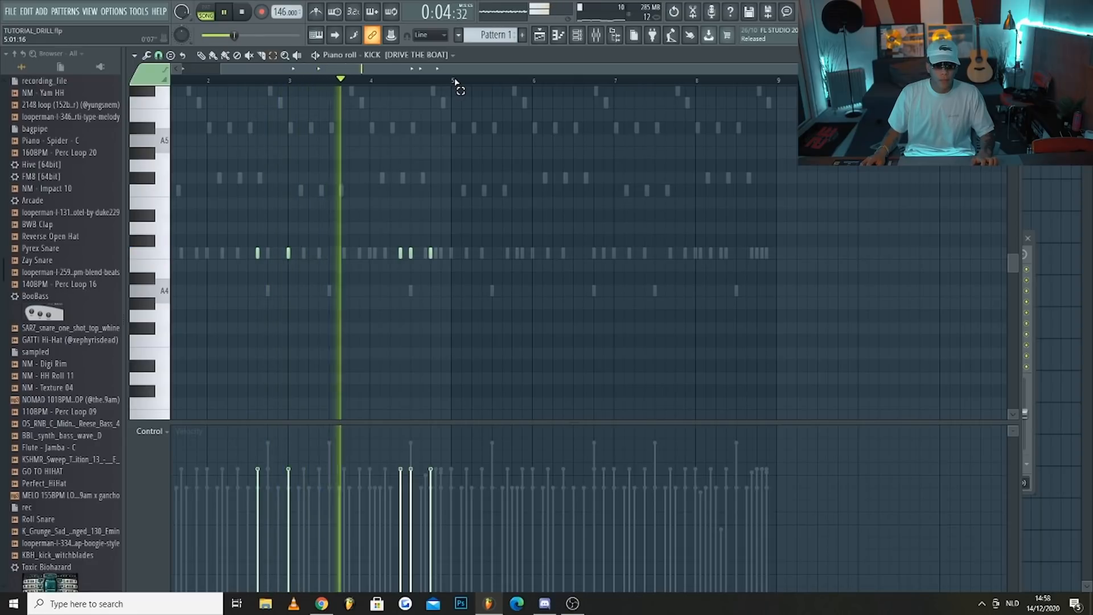
left_click_drag(451, 80, 167, 84)
key("ctrl+b")
key("ctrl+d")
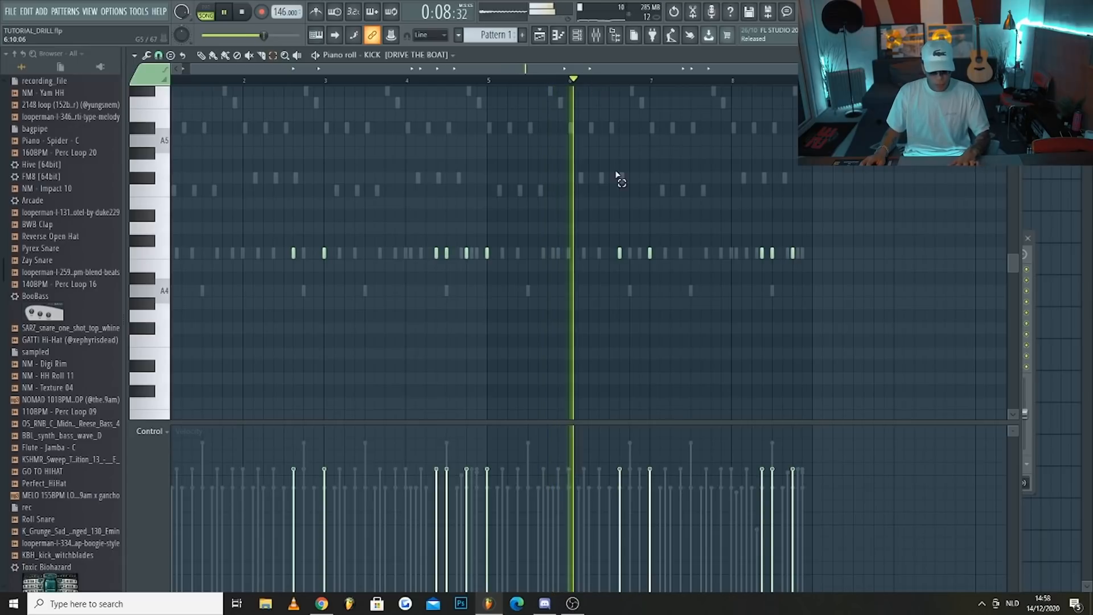
Delete the kick on step 11 of bar 6 and add one on step 15 of bar 8
right_click(619, 253)
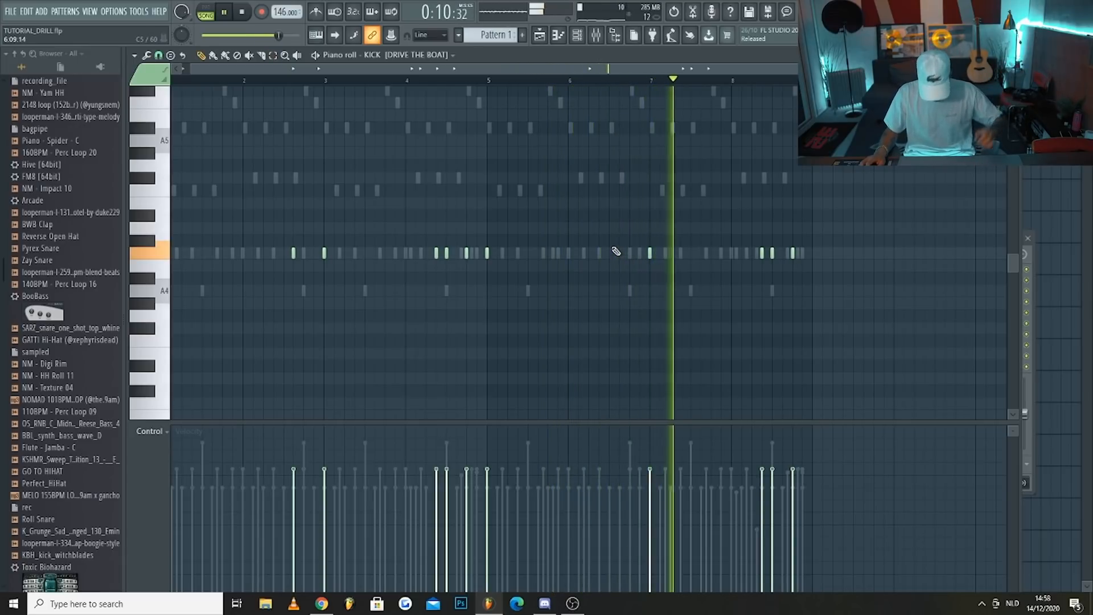
scroll(729, 297, "up", 4)
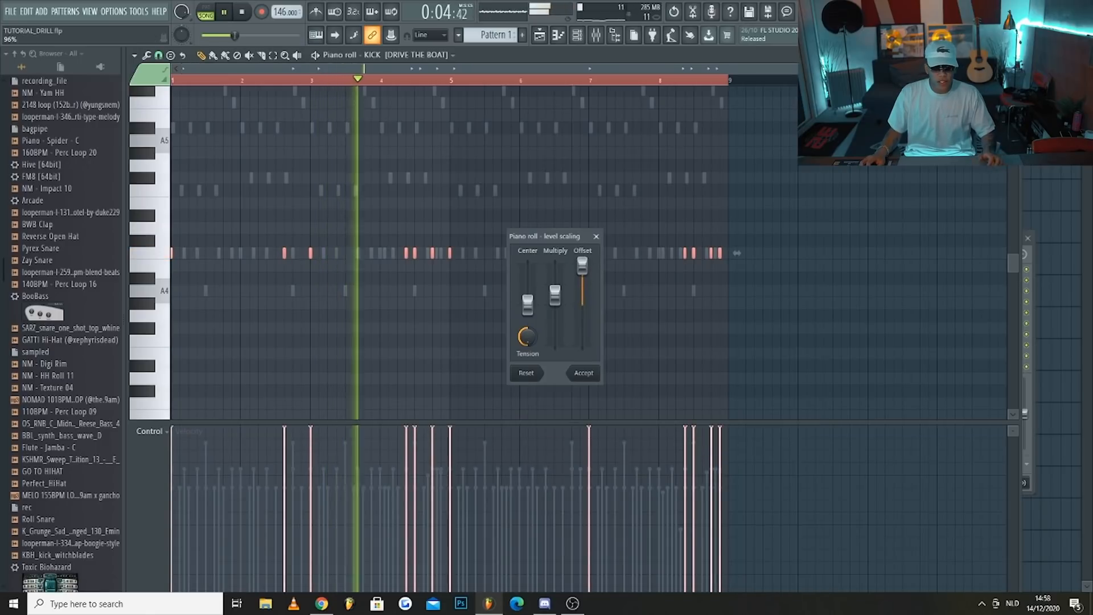
Raise all kick notes' velocity to maximum with level scaling, then return to the channel rack and stop playback
left_click(583, 373)
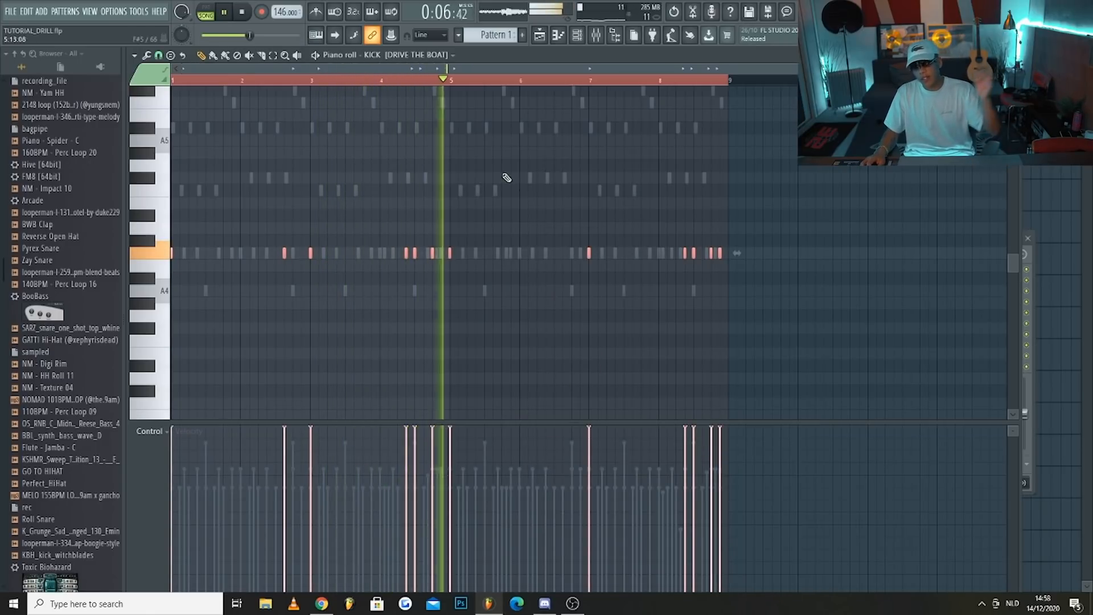
left_click(576, 35)
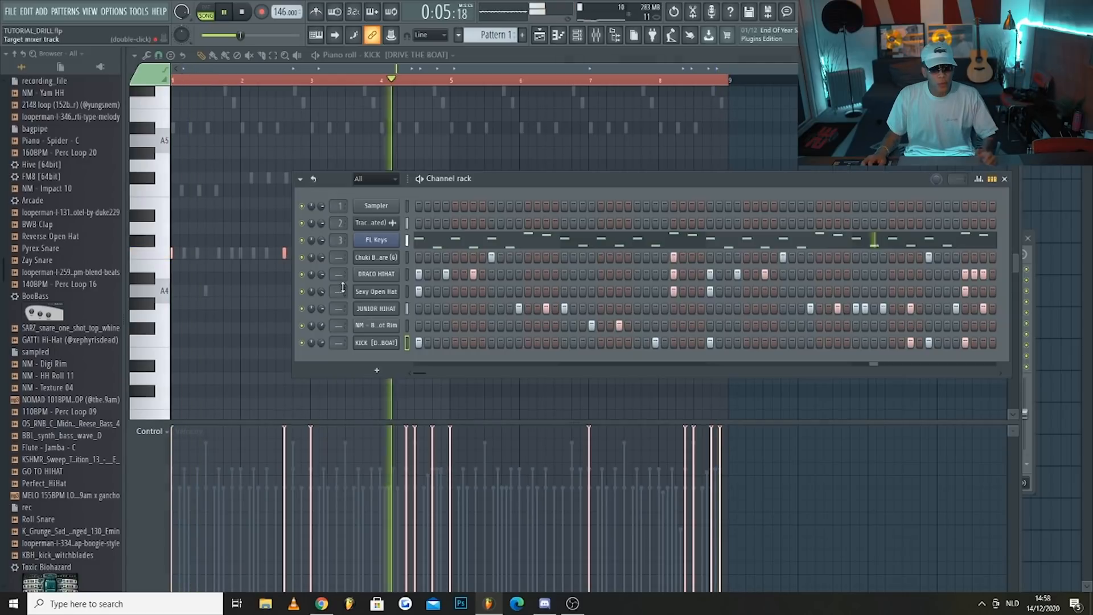
key("space")
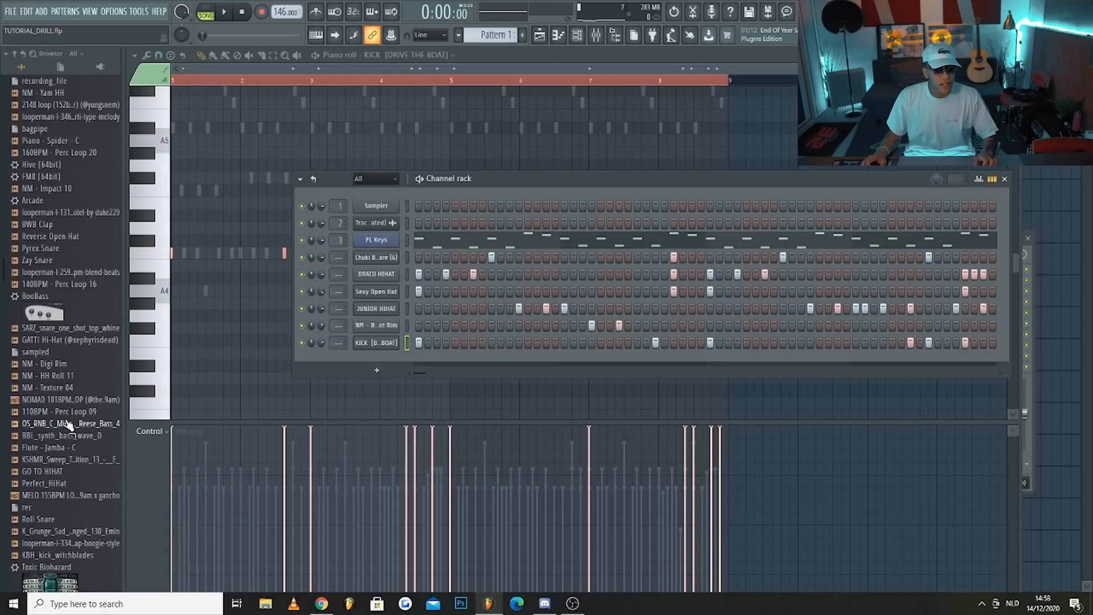
Look through the drum kits in the browser's Packs folder for an 808 source, then collapse the folder
scroll(67, 424, "up", 10)
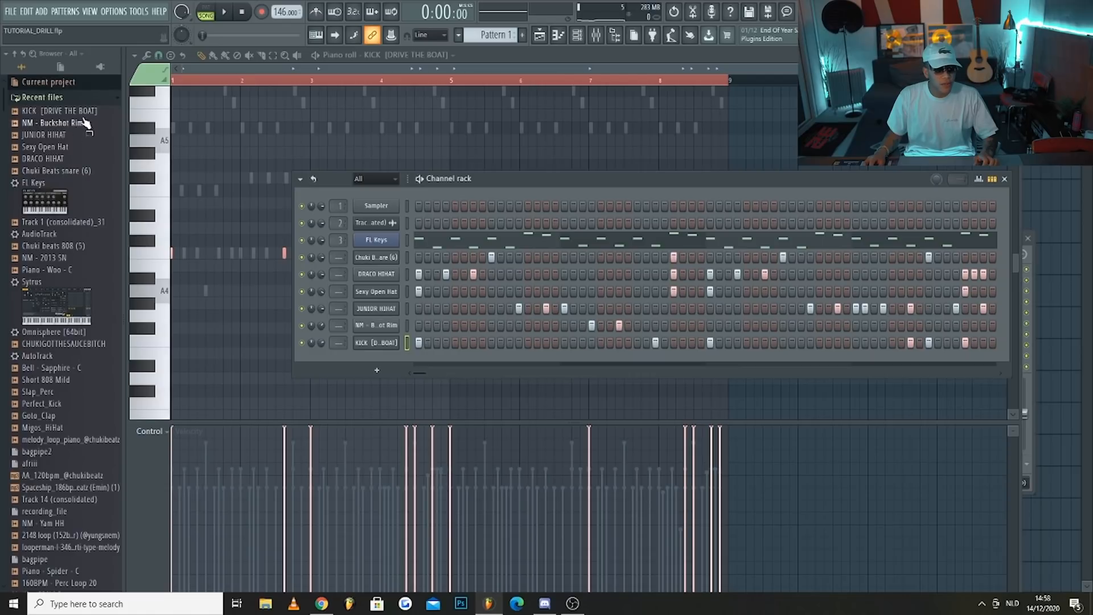
left_click(93, 100)
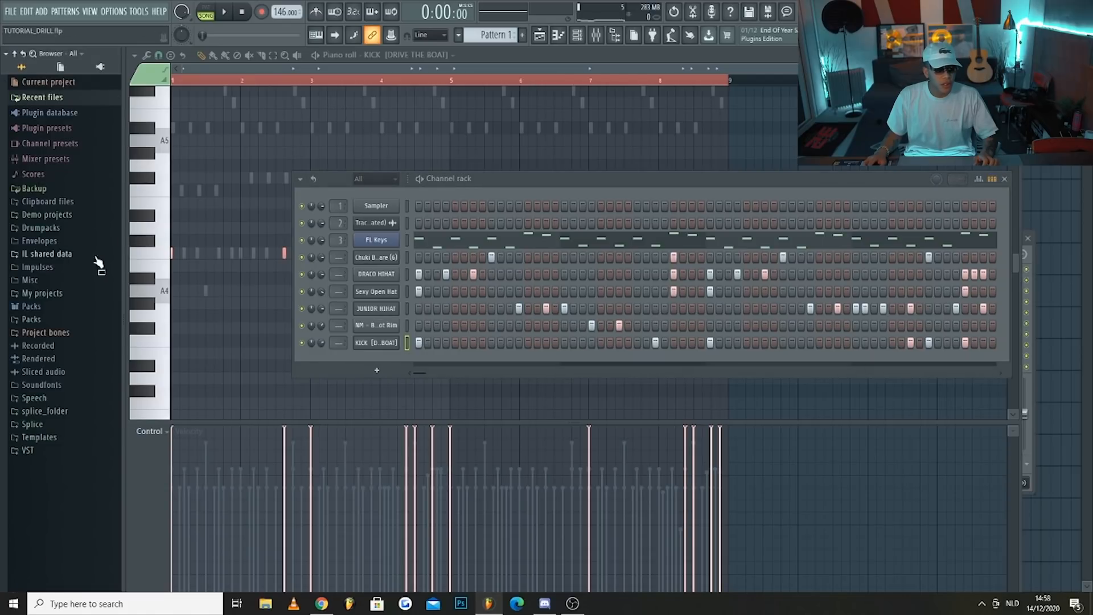
left_click(52, 322)
scroll(63, 353, "down", 10)
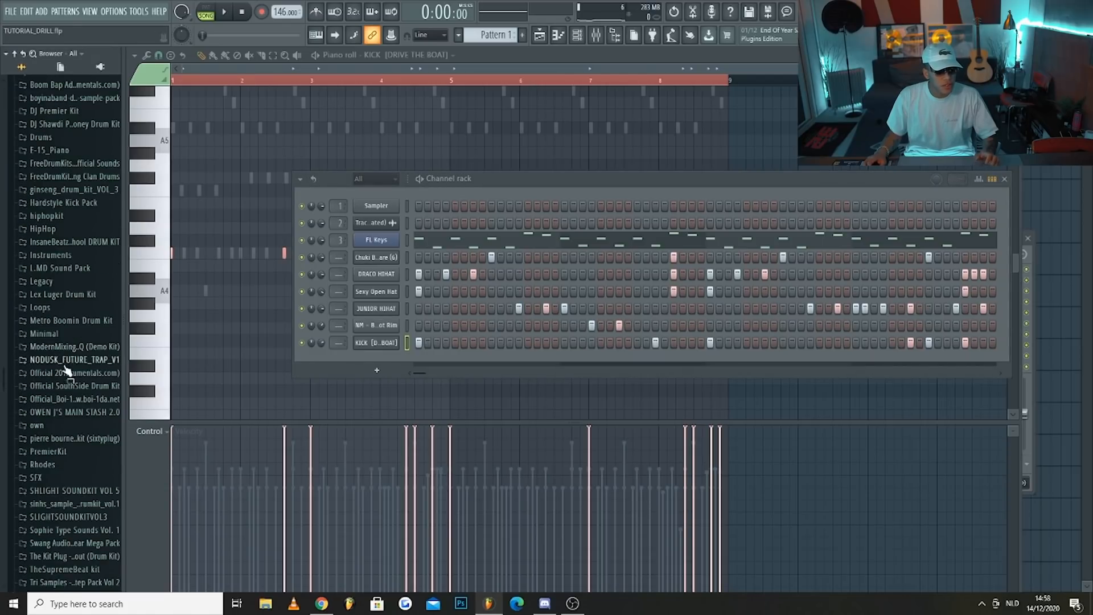
scroll(83, 411, "down", 3)
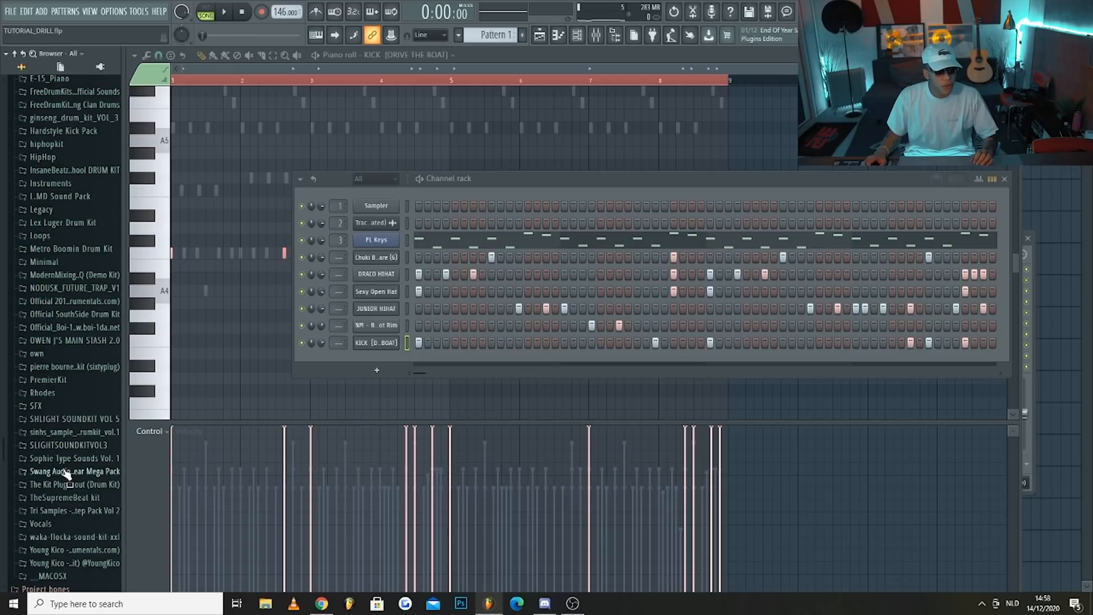
scroll(69, 431, "down", 3)
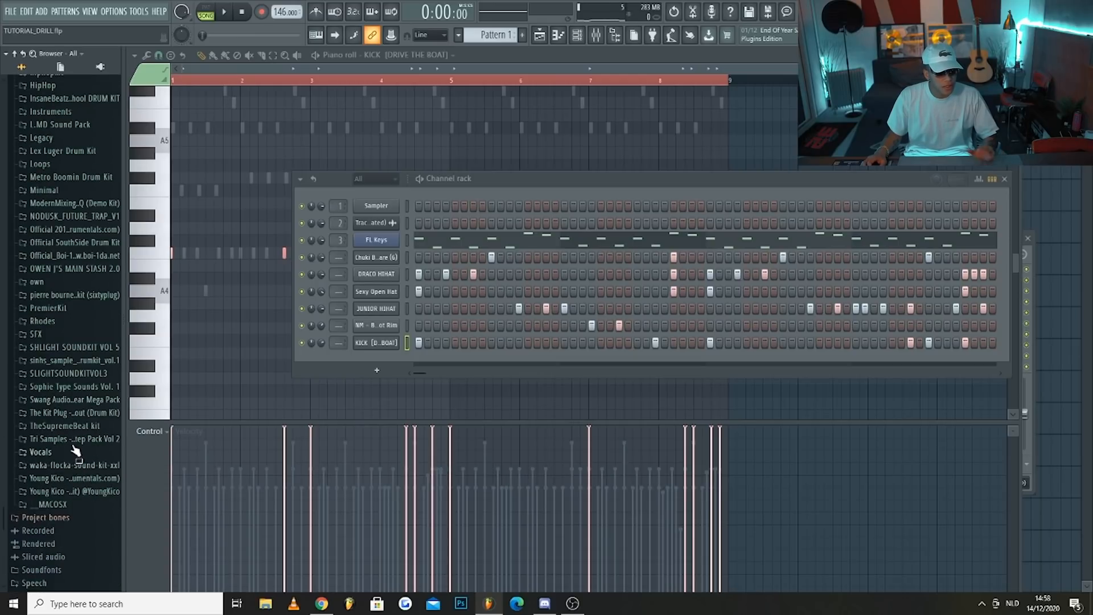
scroll(79, 363, "up", 15)
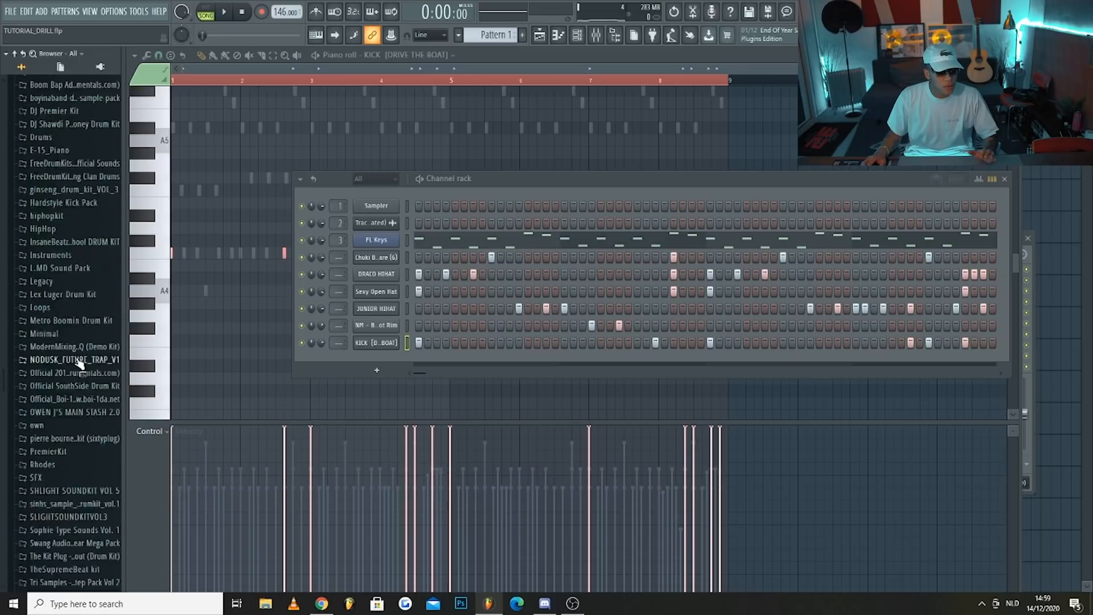
left_click(46, 250)
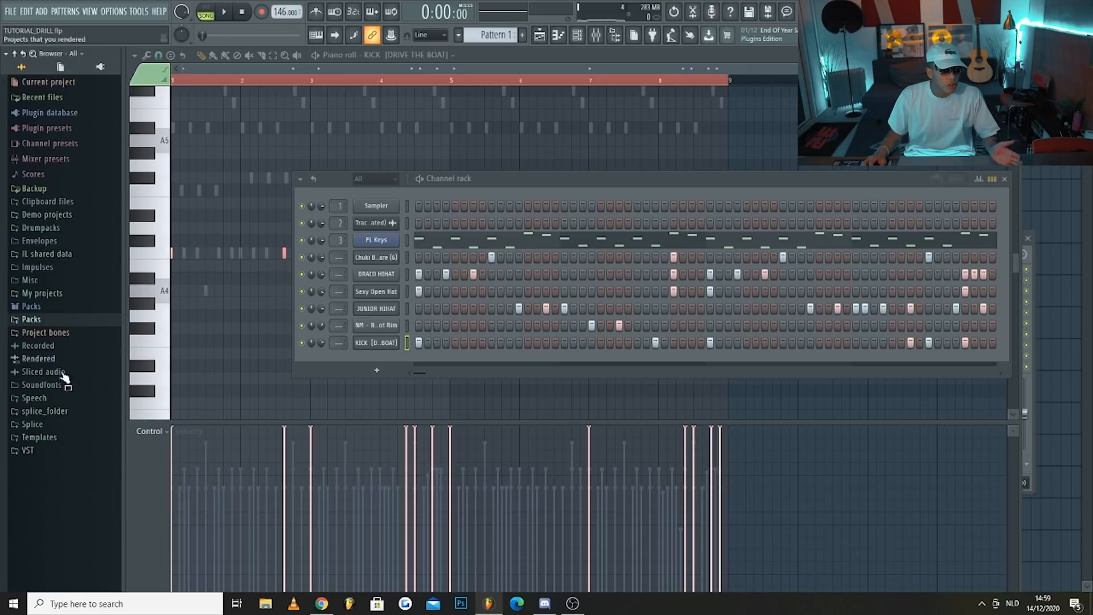
Add 808 (Armed N Dangerous) from the Lunch77 kit in Drumpacks as a channel below the kick and enable Cut itself
left_click(55, 228)
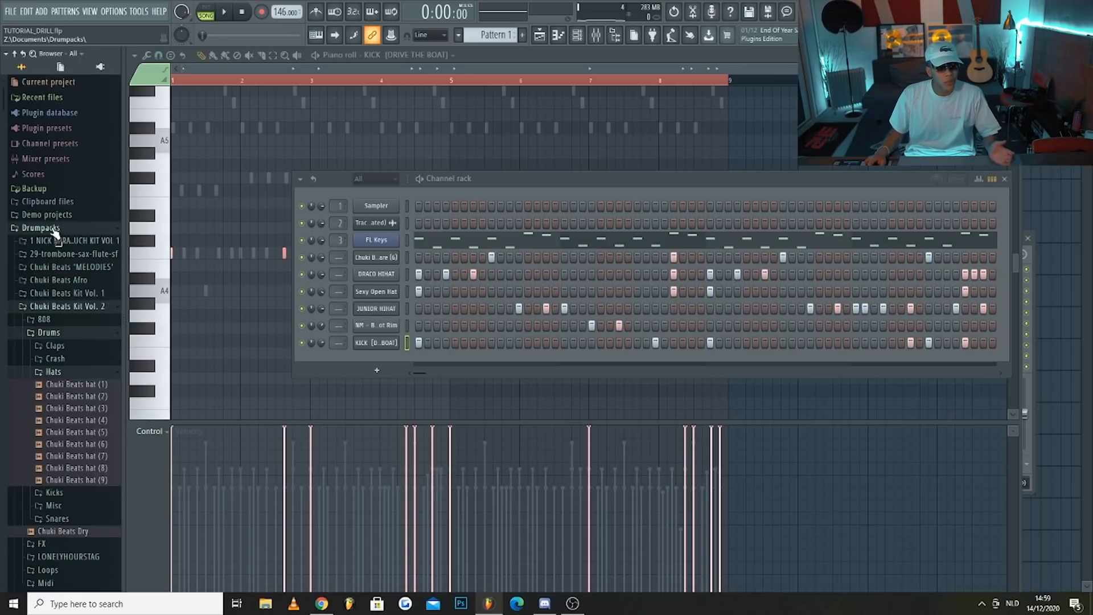
scroll(77, 438, "down", 12)
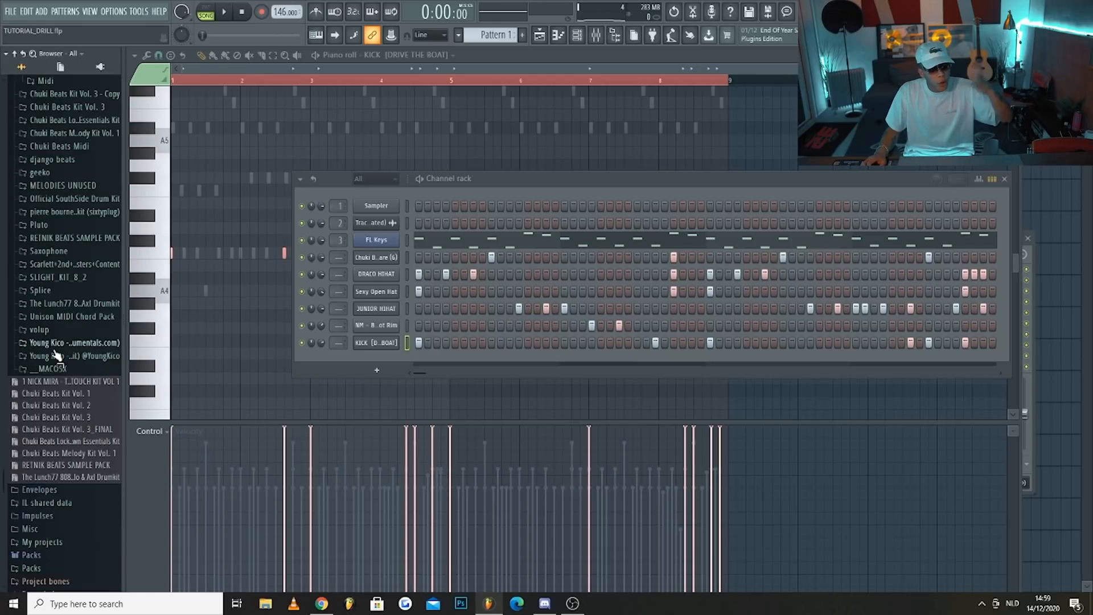
left_click(73, 303)
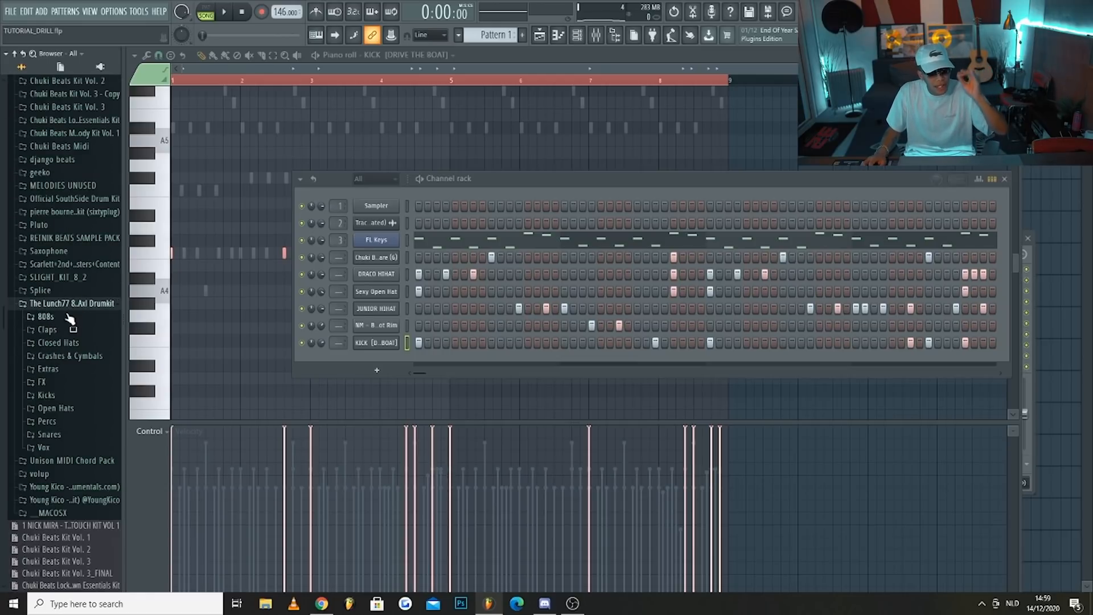
left_click(68, 317)
scroll(80, 335, "down", 4)
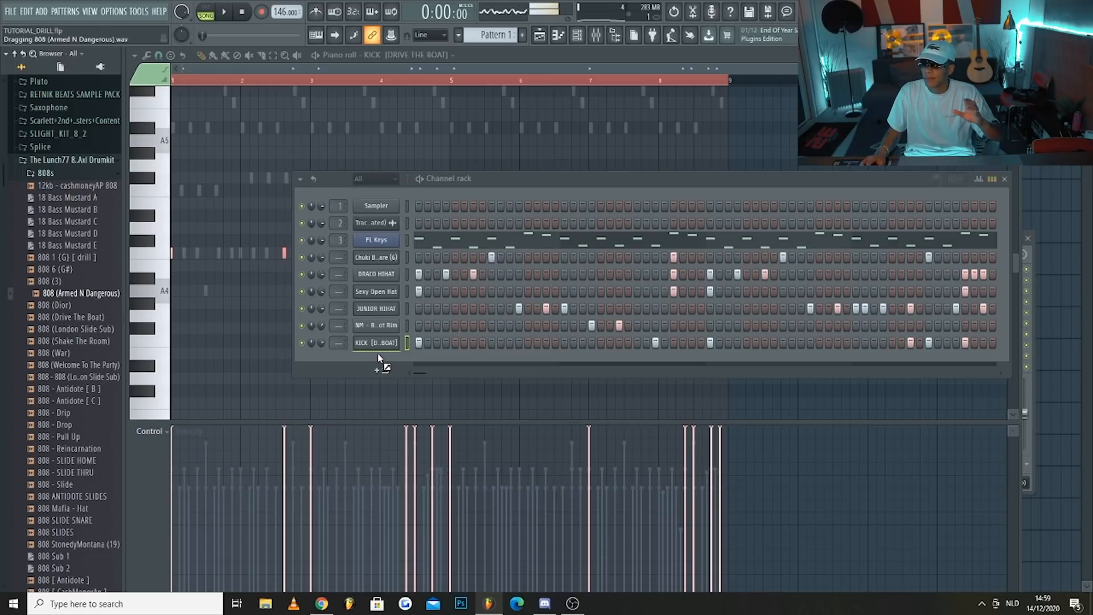
left_click_drag(378, 354, 382, 358)
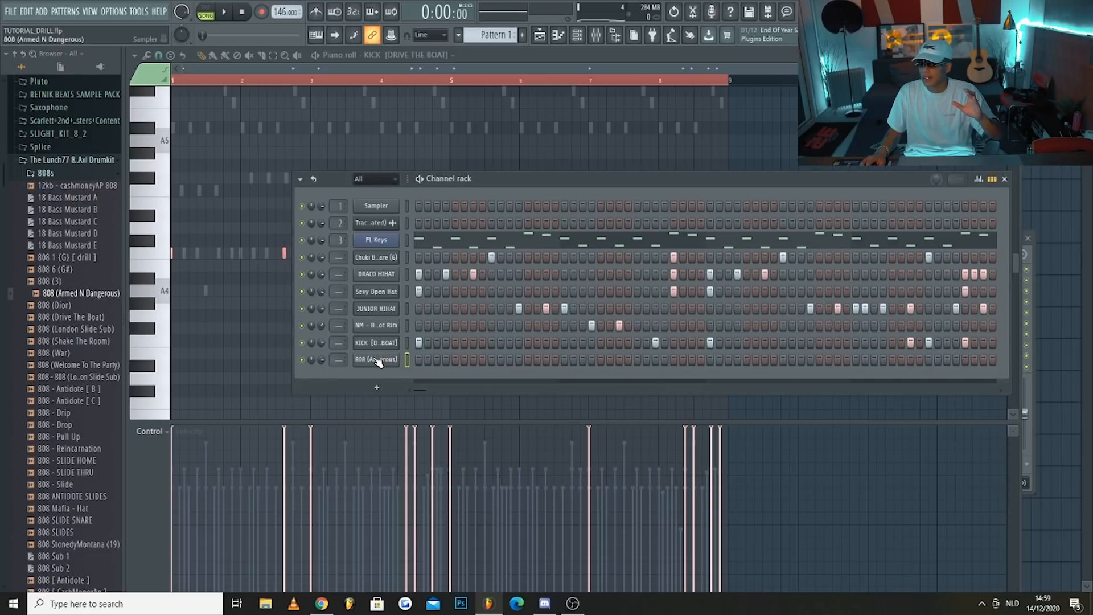
right_click(376, 360)
left_click(425, 436)
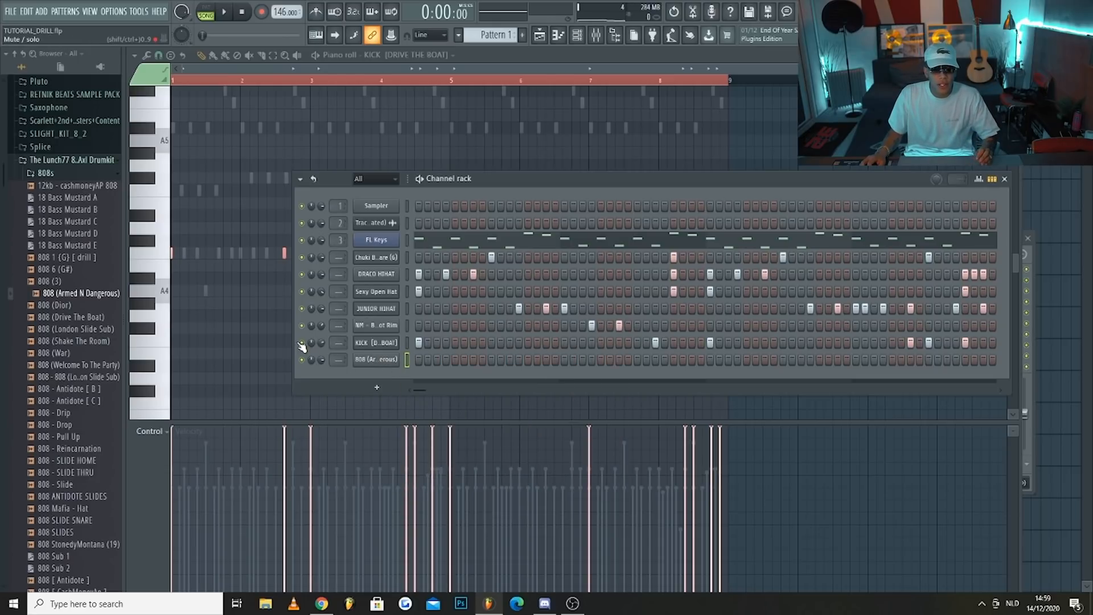
Mute the kick channel and place a D#5 note at the start of bar 1 in the 808's piano roll
right_click(375, 359)
left_click(419, 360)
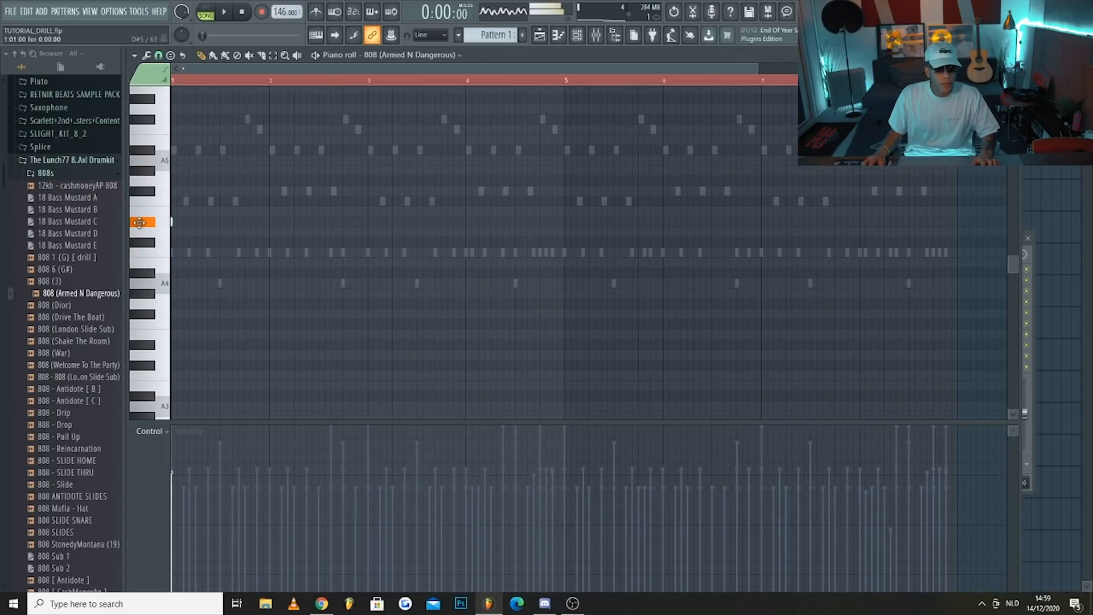
key("space")
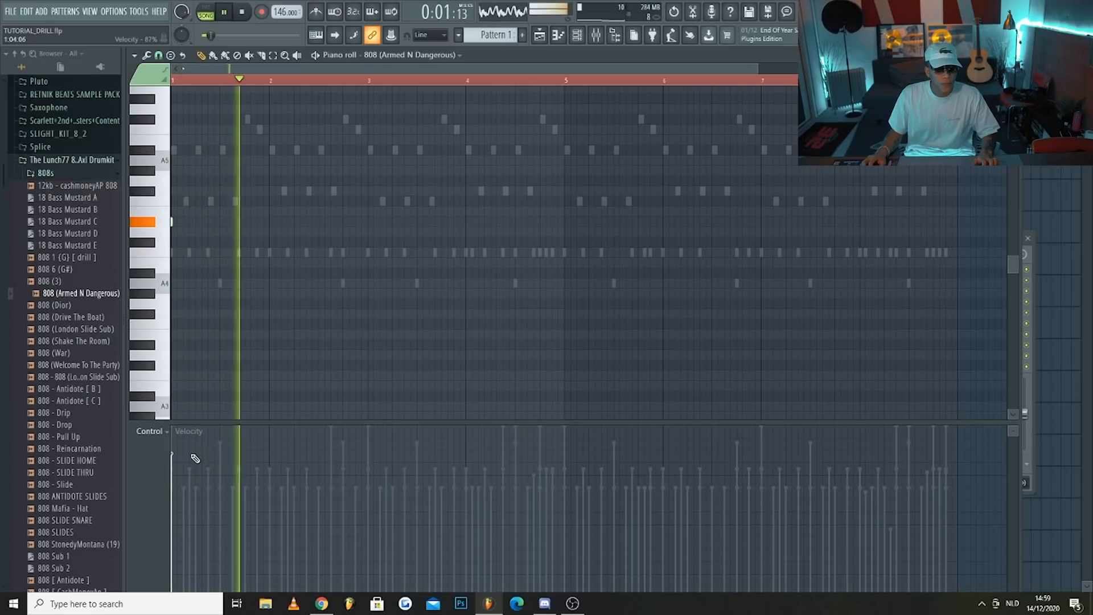
scroll(206, 296, "up", 2)
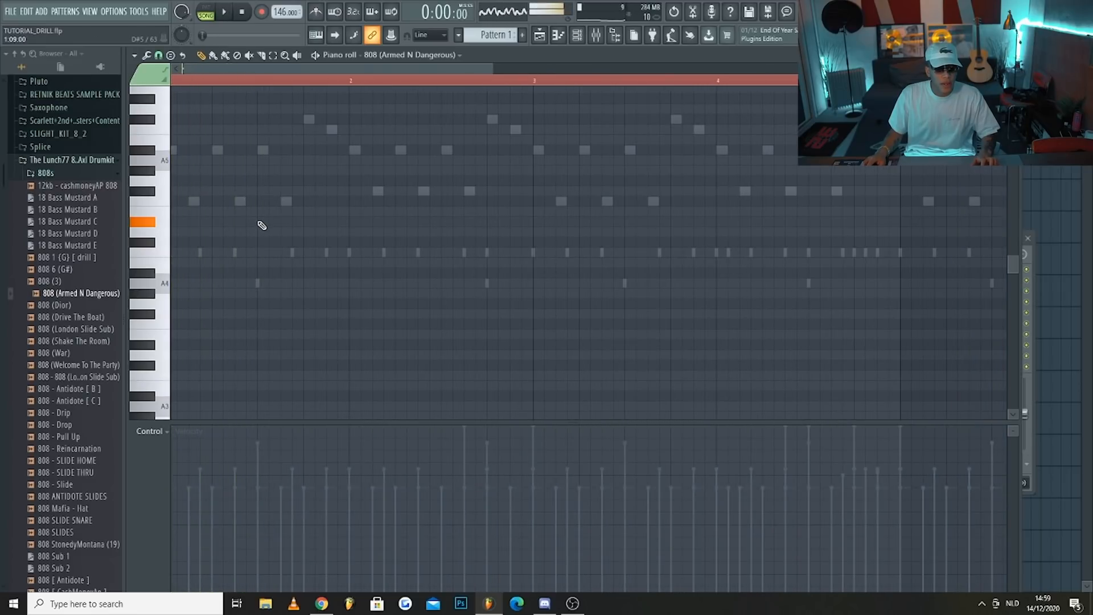
scroll(263, 231, "down", 2)
Add a D#5 808 note on step 9 of bar 1 and check the 808 channel's Cut itself option
left_click(579, 37)
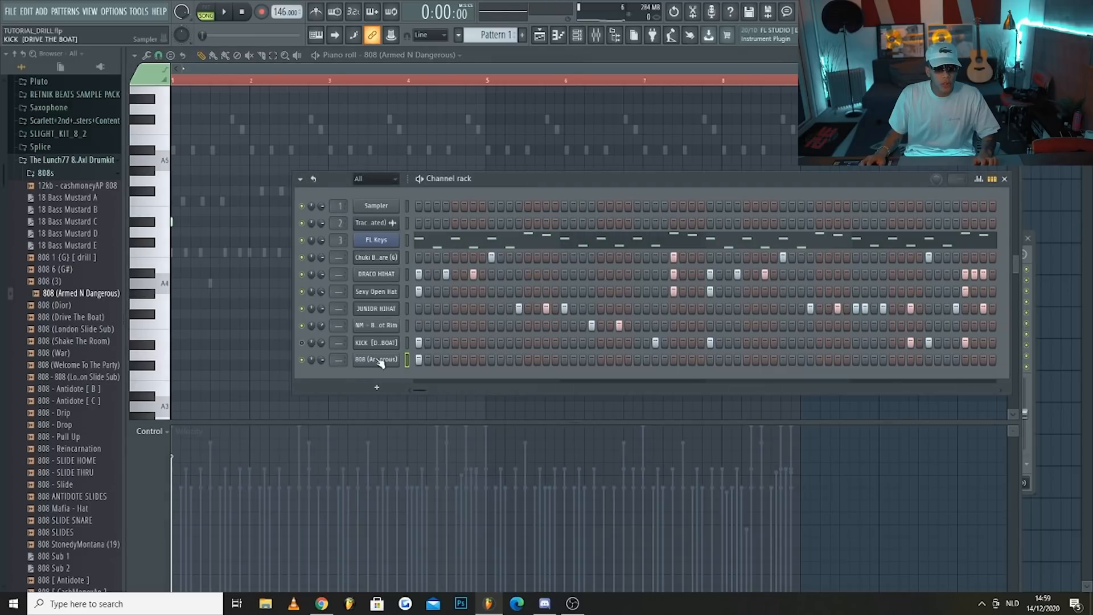
right_click(379, 348)
right_click(377, 361)
right_click(376, 362)
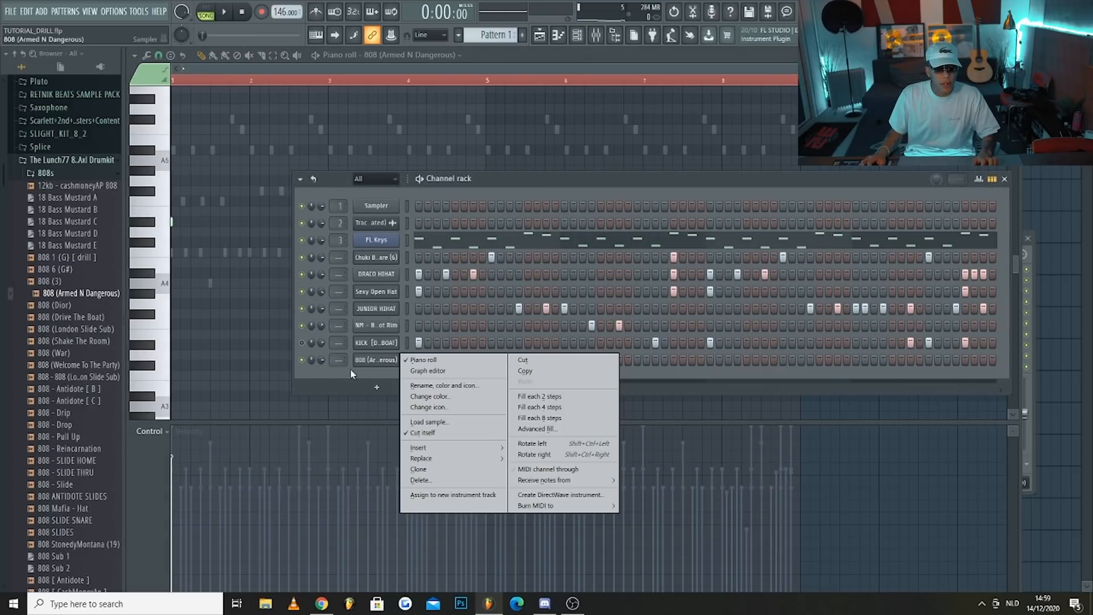
left_click(333, 368)
left_click(211, 221)
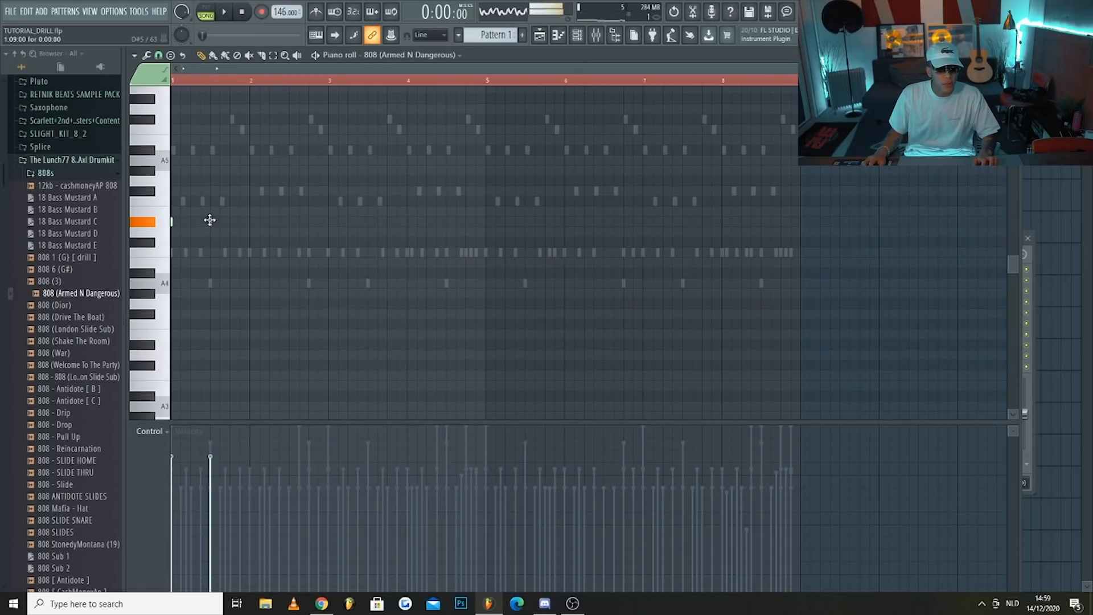
left_click(577, 37)
right_click(379, 361)
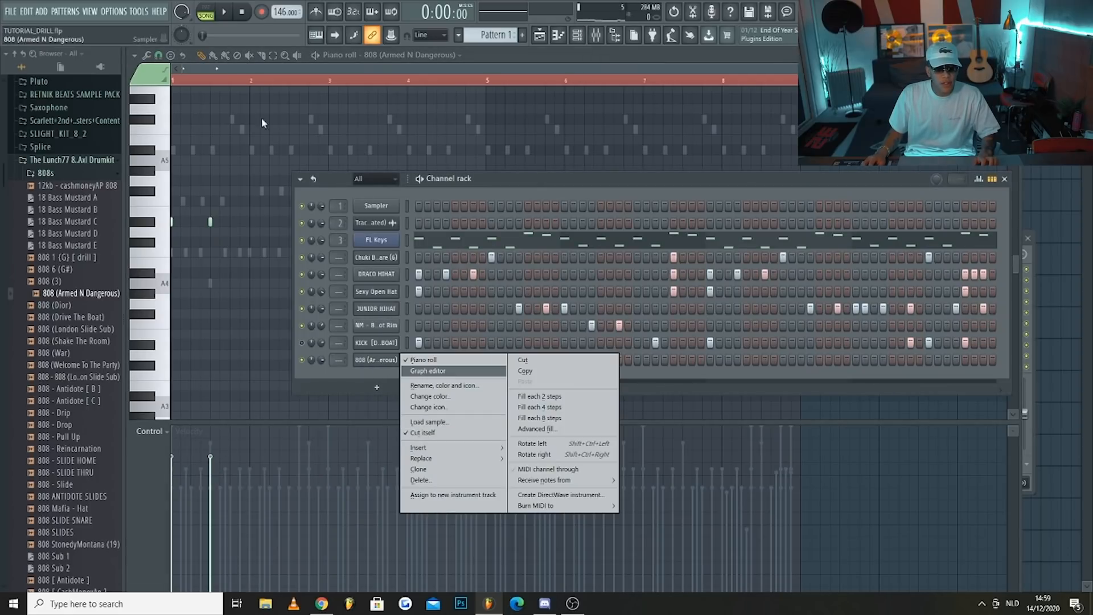
left_click(226, 73)
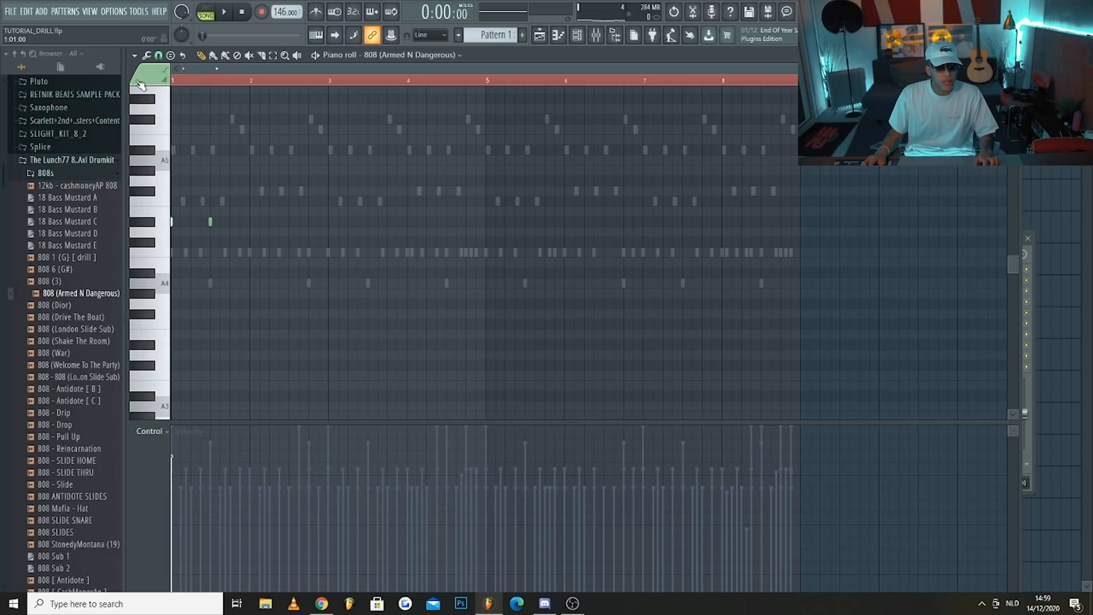
Place D#5 808 notes in bar 4: a four-step note on step 9 and two-step notes on steps 13 and 15
key("space")
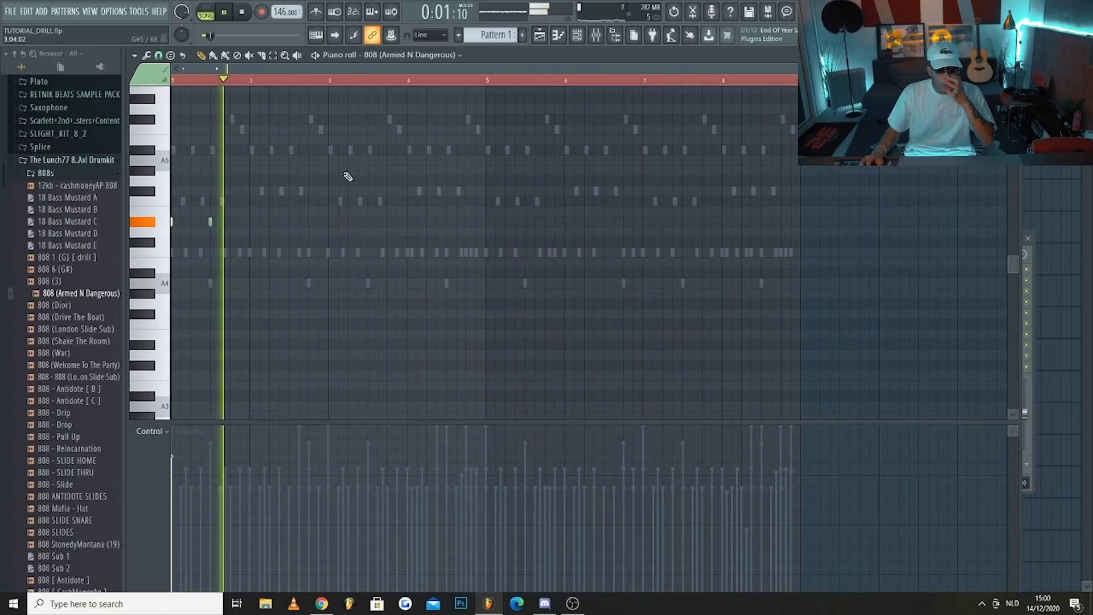
scroll(439, 231, "up", 2)
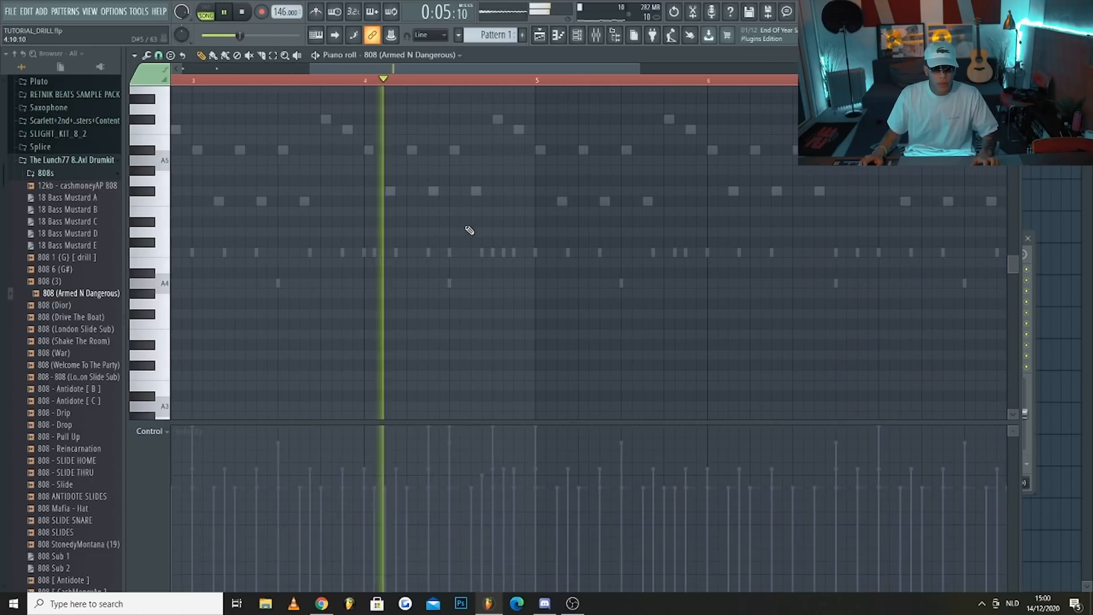
scroll(447, 232, "up", 2)
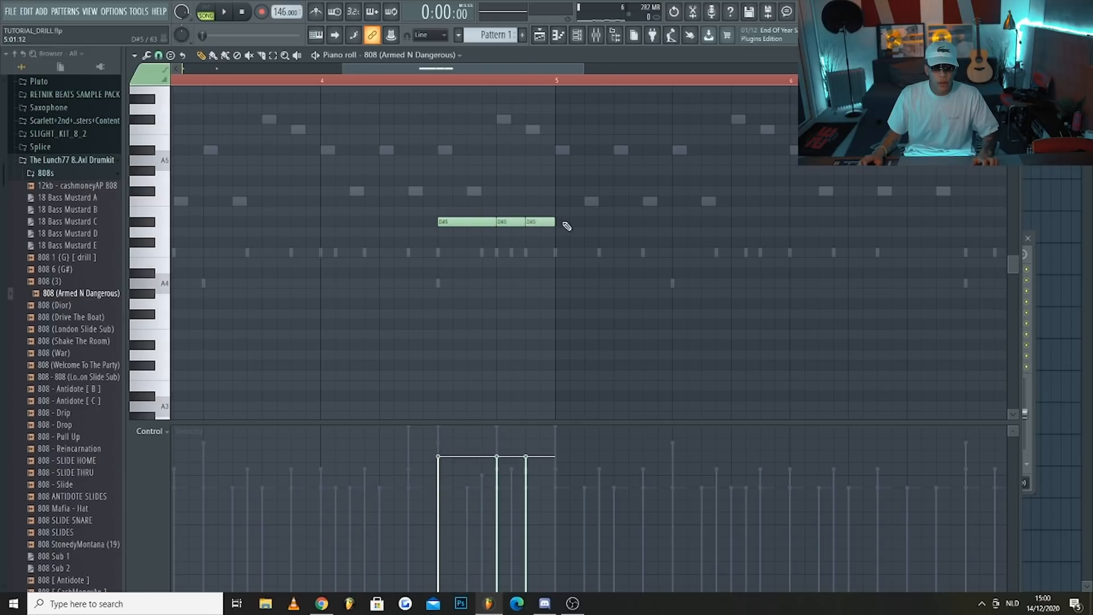
Add one-step slide notes in bar 4 above the 808 notes, with C6 on step 13 and another on step 15
scroll(548, 237, "up", 3)
scroll(519, 315, "up", 1)
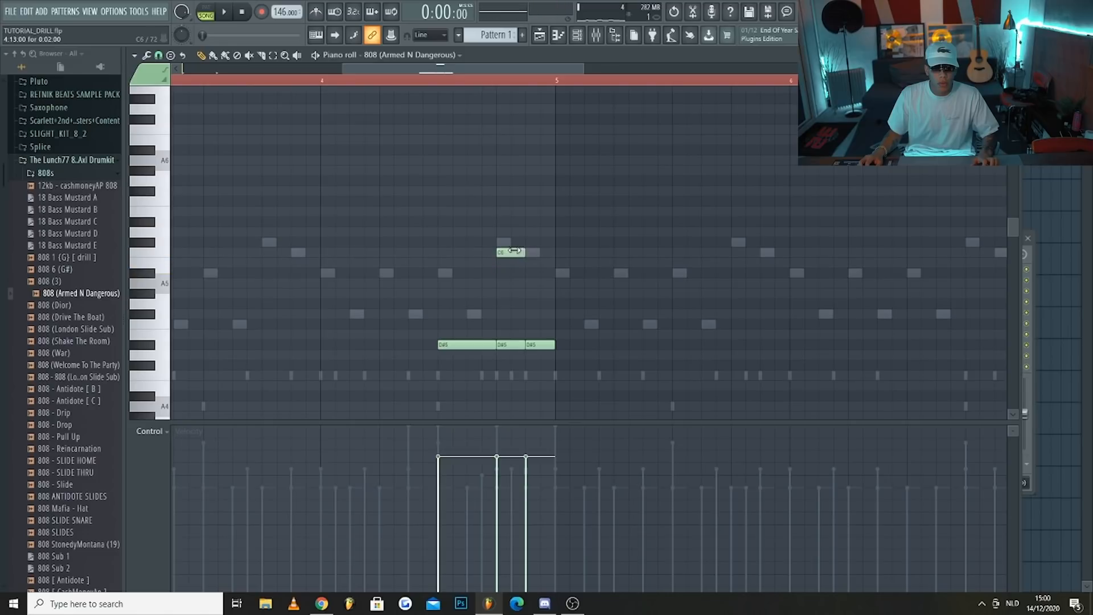
double_click(511, 250)
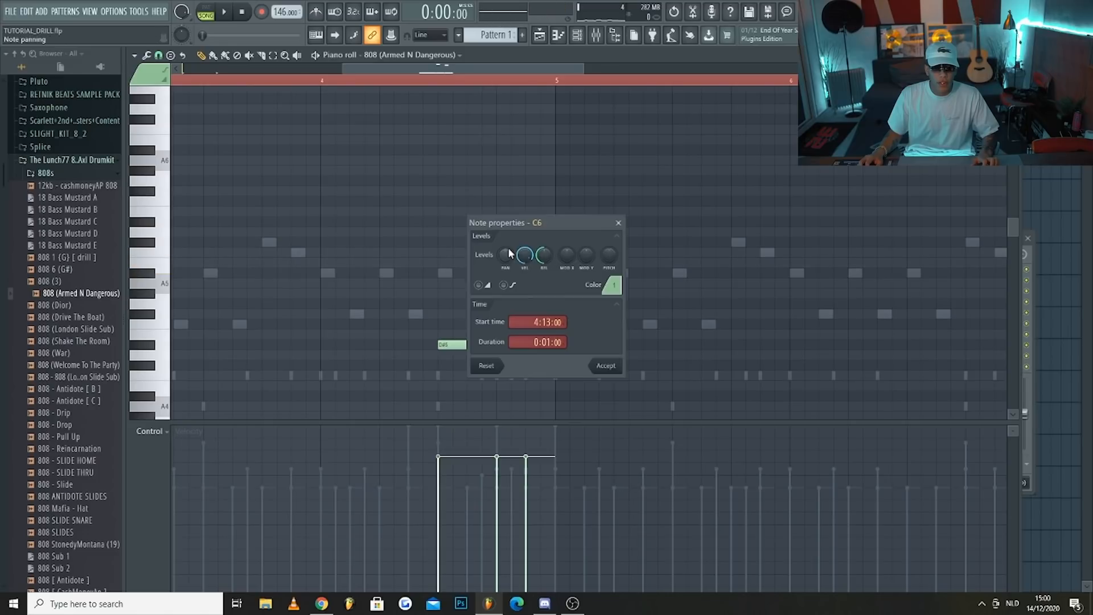
left_click(598, 369)
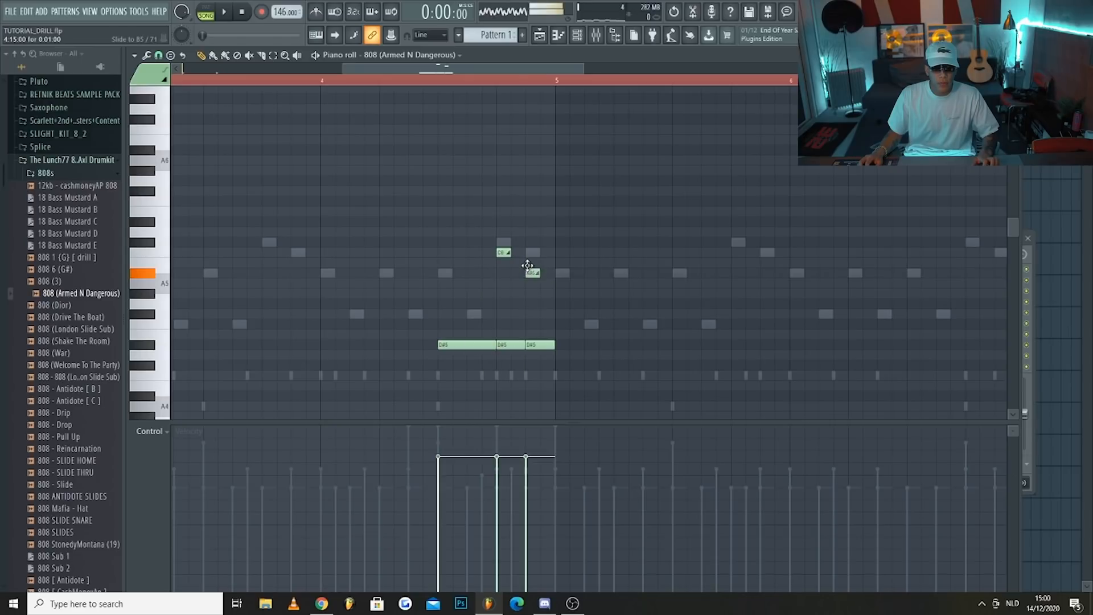
Play back the 808 slides and set the pitch of the slide note on step 15 of bar 4 to A#5
key("space")
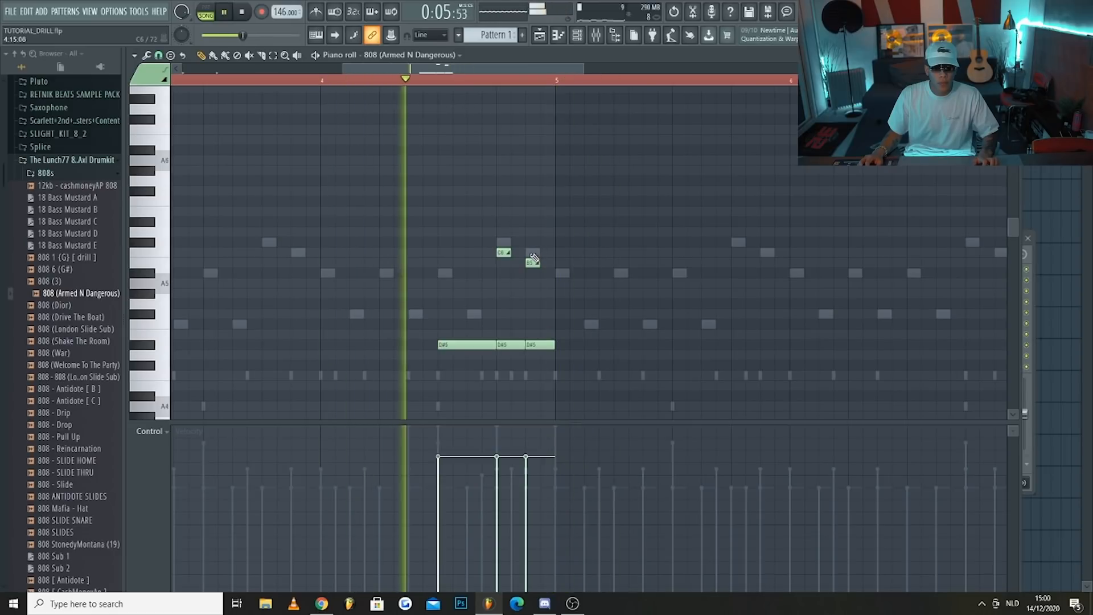
key("space")
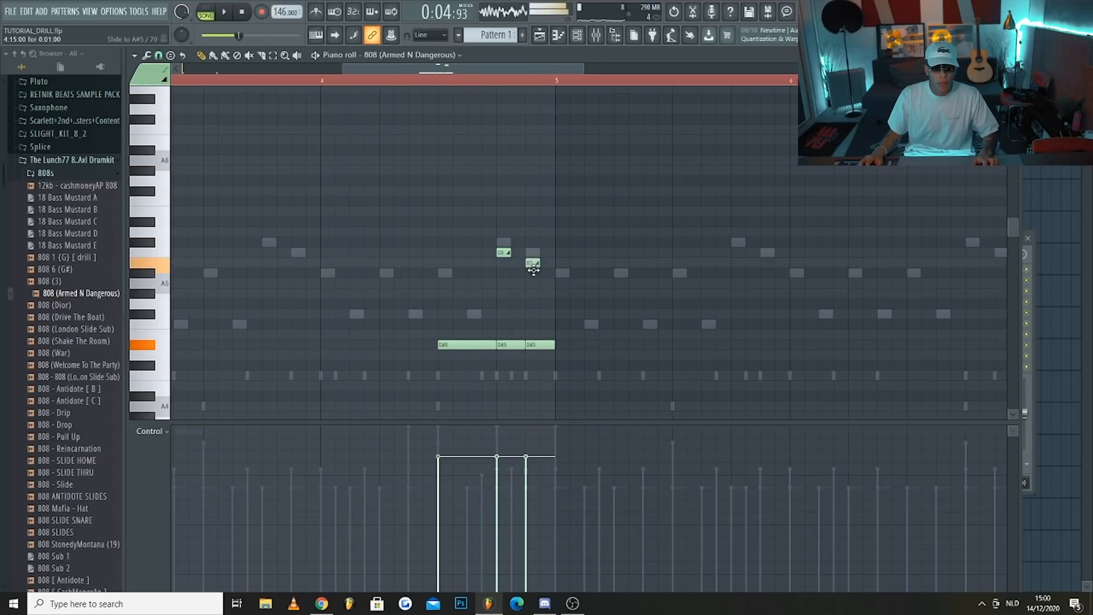
key("space")
scroll(532, 282, "down", 2)
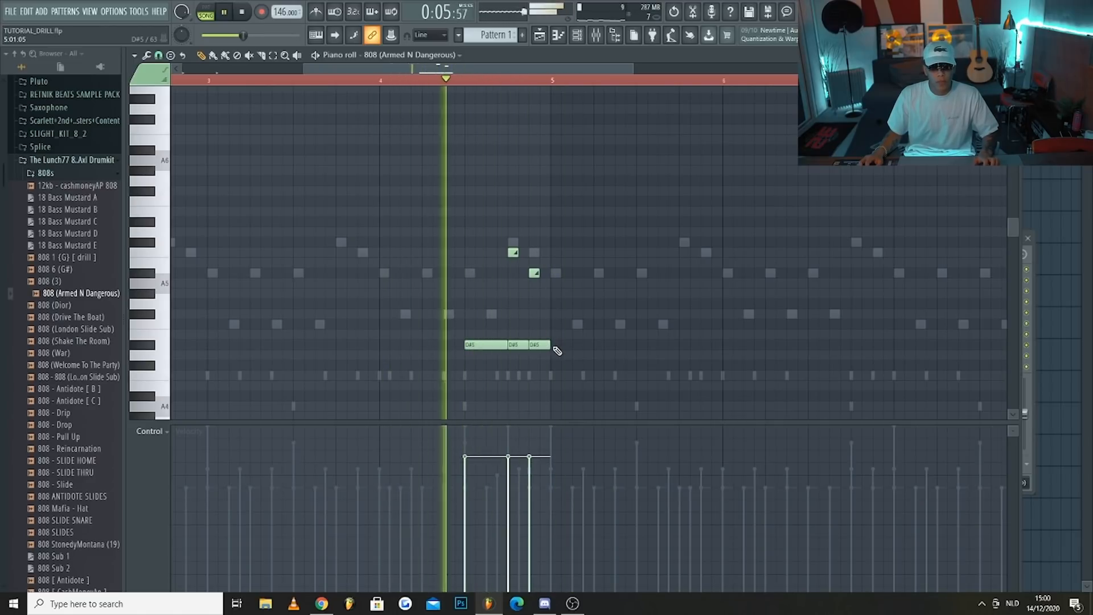
Add a two-step D#5 note at the start of bar 5 and raise bar 4's two slide notes by one octave
scroll(582, 301, "down", 2)
left_click(173, 80)
left_click_drag(482, 230, 536, 286)
key("ctrl+Up")
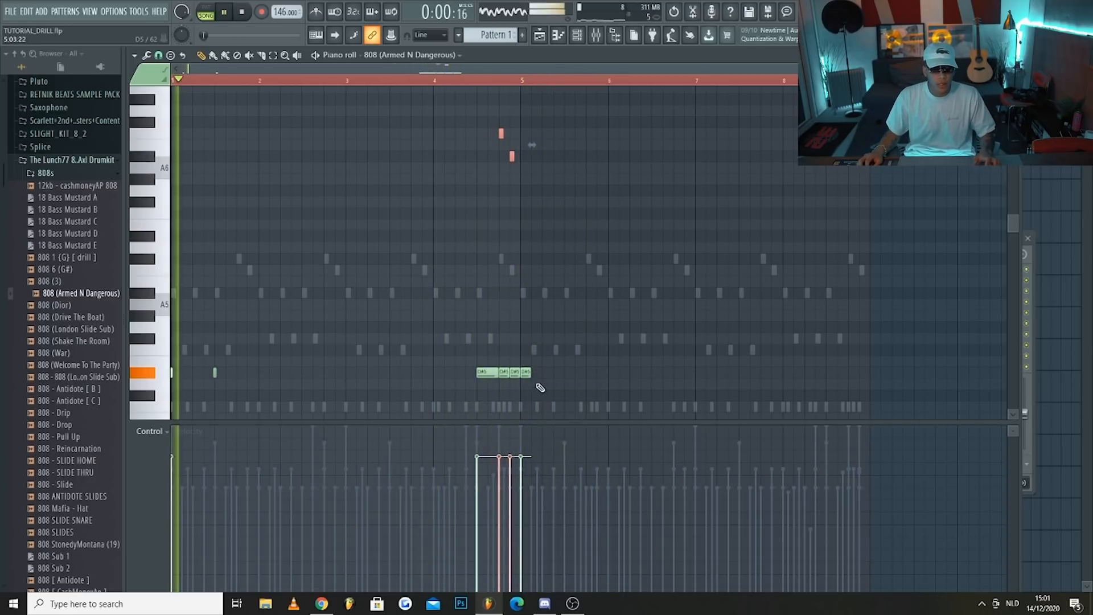
Add a short D#5 808 note on step 9 of bar 5 and play the pattern from bar 5
key("space")
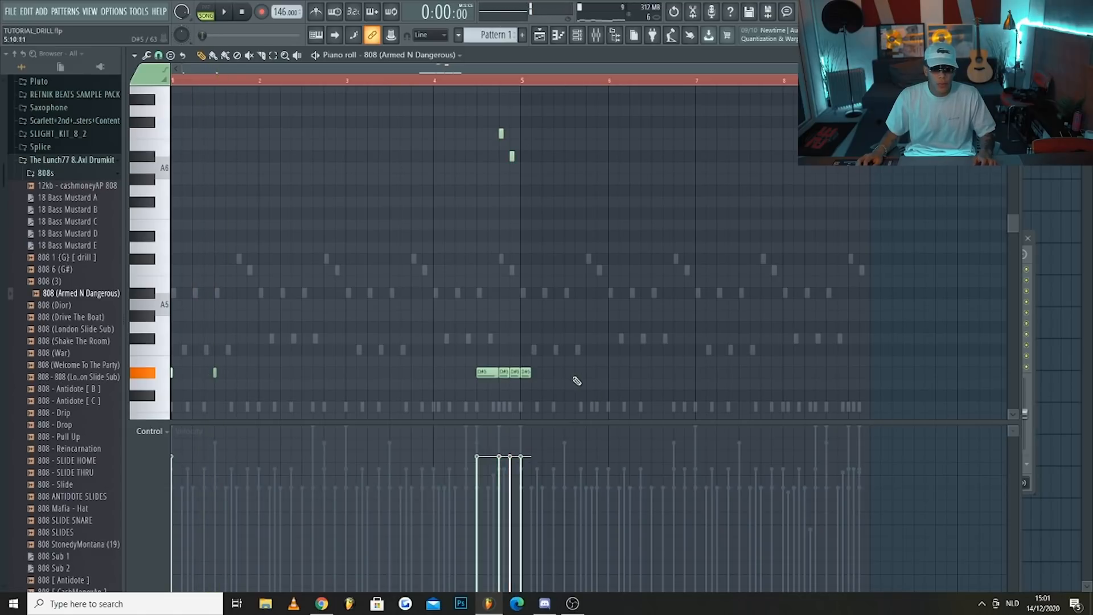
key("space")
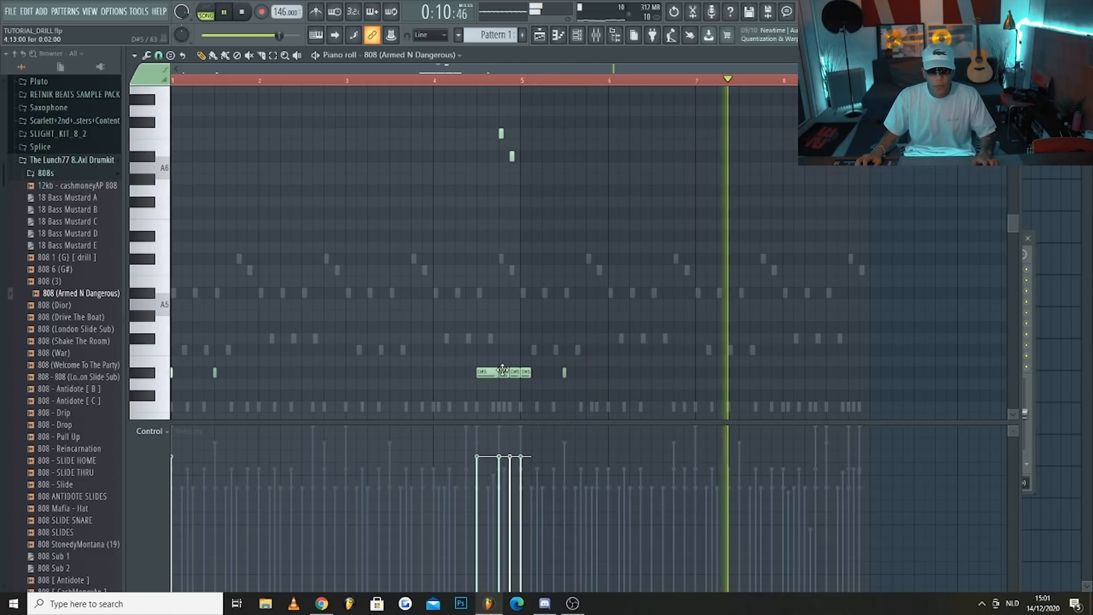
left_click(519, 81)
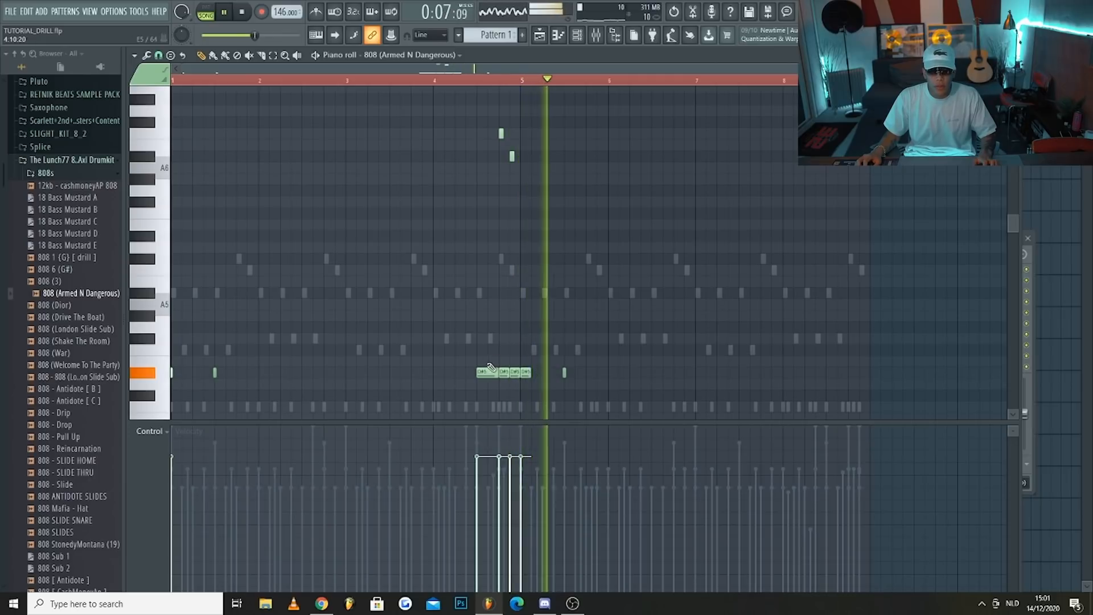
scroll(659, 346, "up", 2)
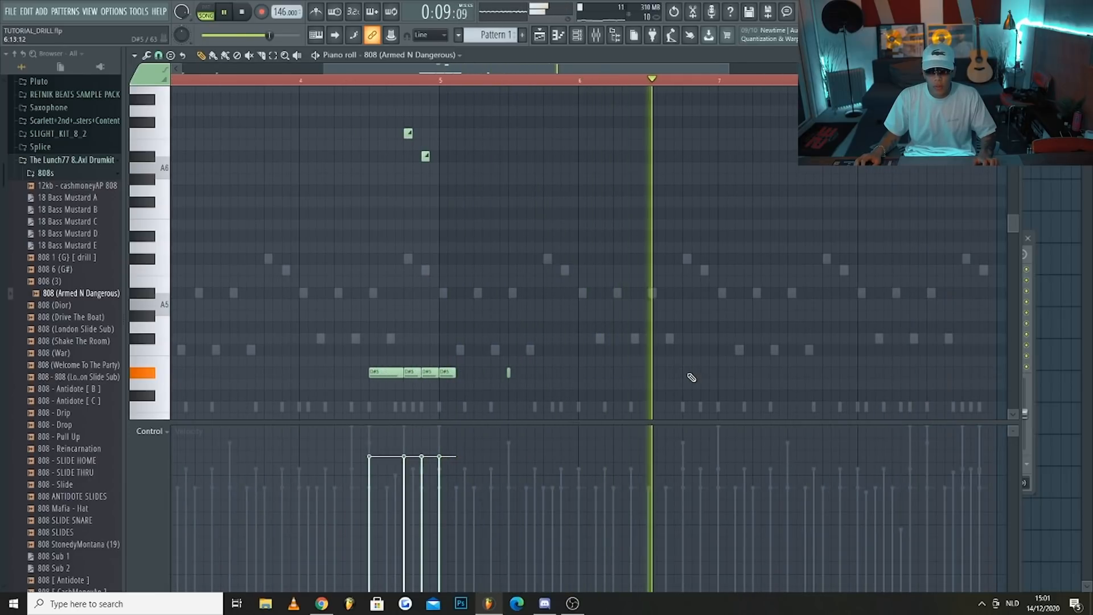
Add six-step D#5 808 notes on step 11 of bar 6, step 1 of bar 7 and step 9 of bar 7
key("space")
key("space")
left_click(672, 373)
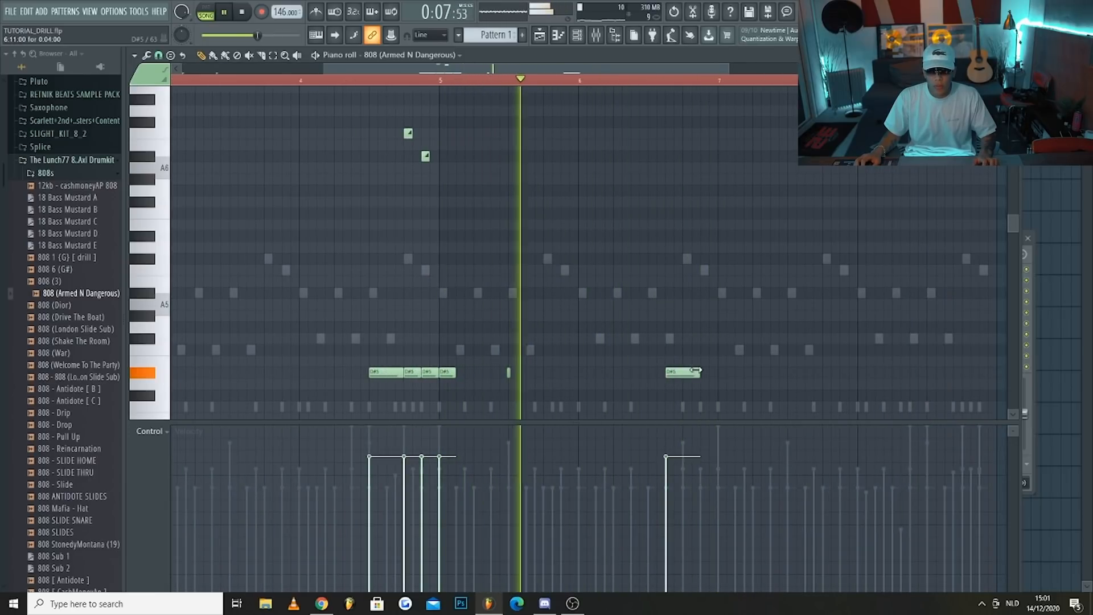
left_click_drag(699, 372, 715, 372)
key("space")
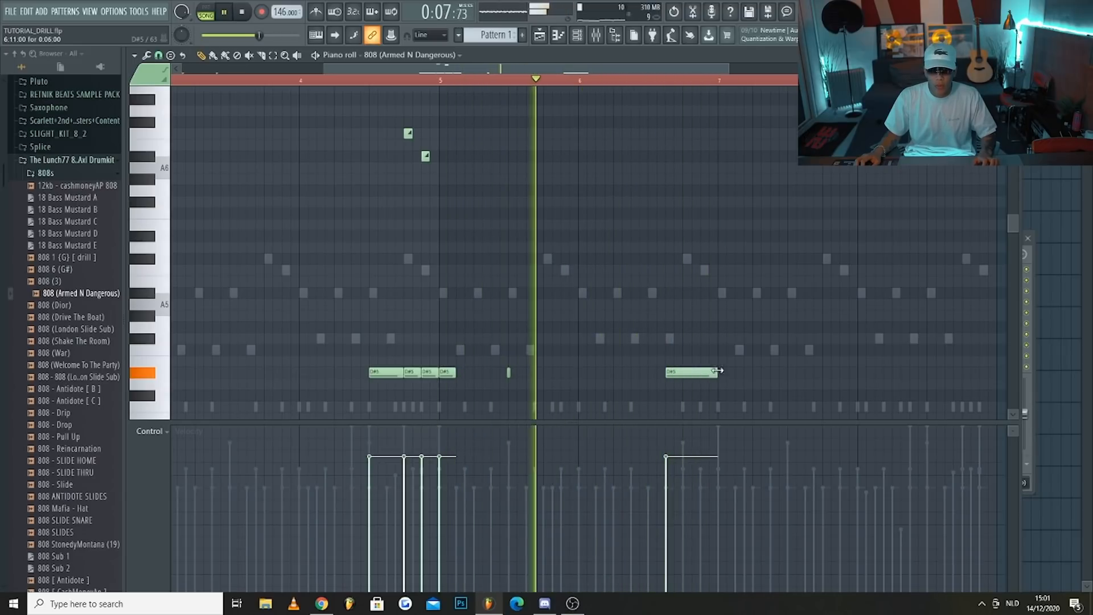
left_click(736, 374)
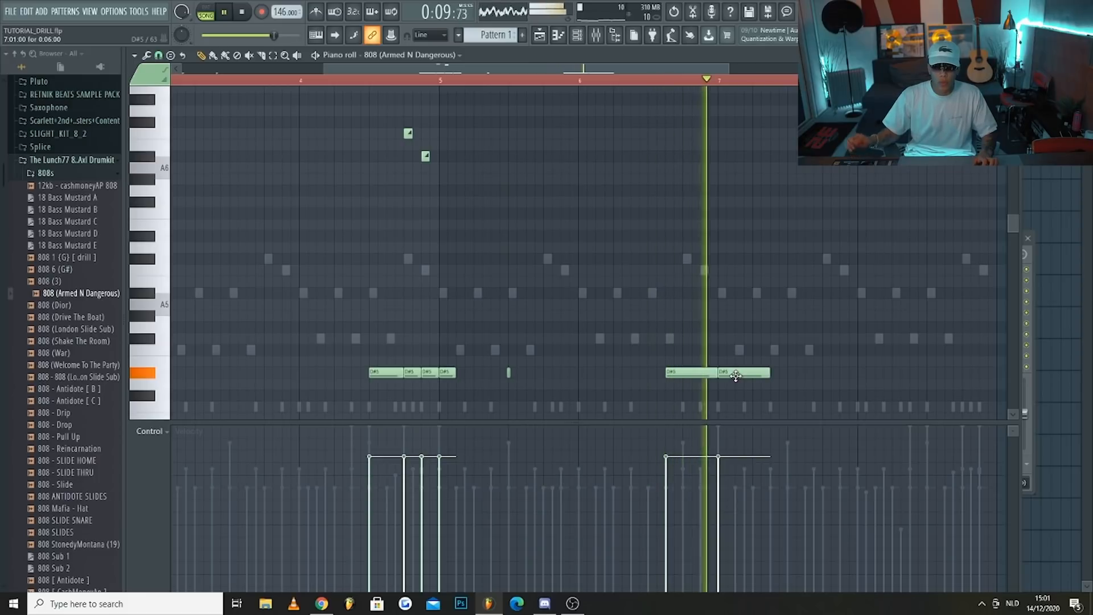
left_click(796, 373)
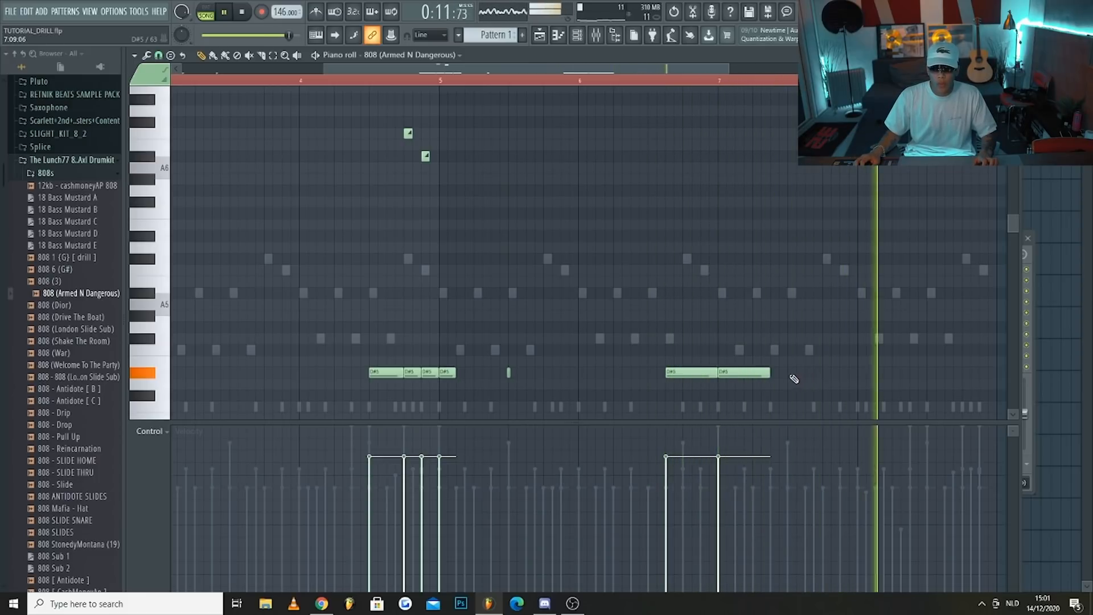
key("space")
key("space")
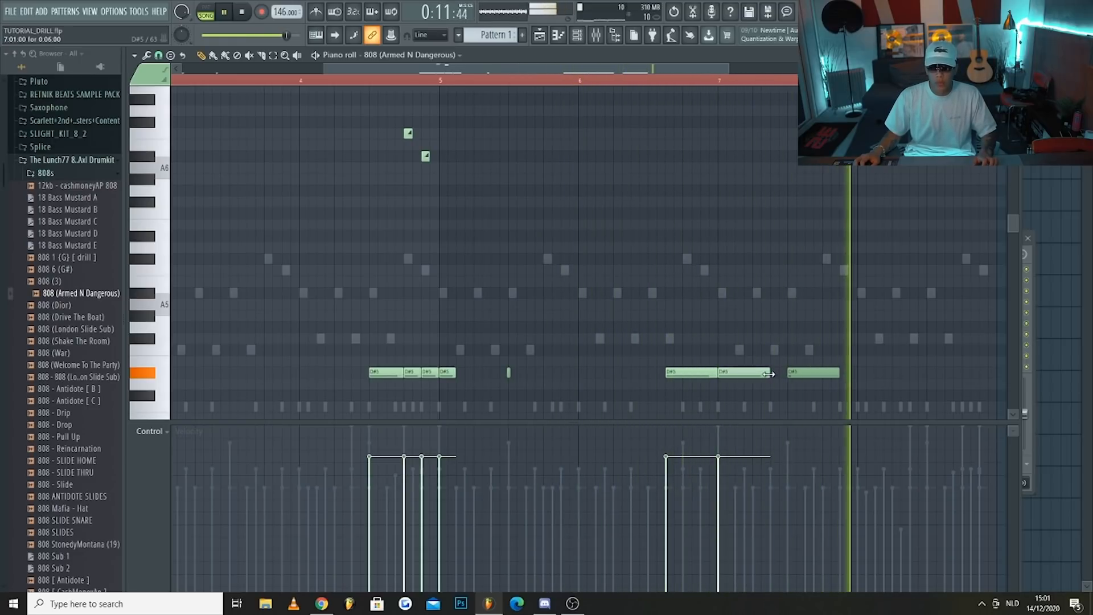
Add four two-step D#5 808 notes in bar 8, on steps 9, 11, 13 and 15
left_click(934, 371)
scroll(934, 371, "down", 2)
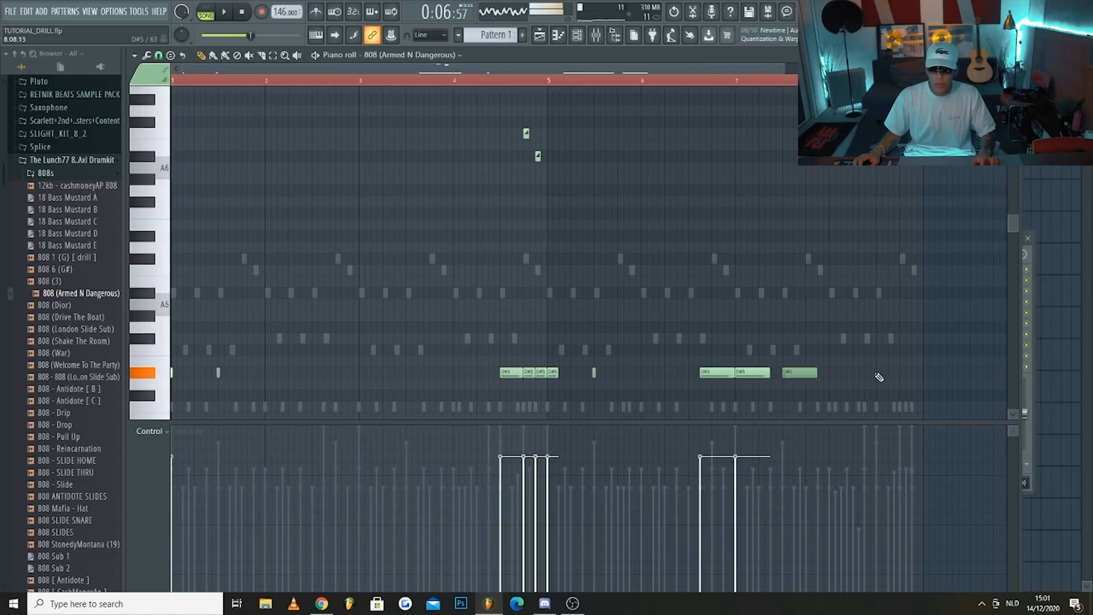
left_click_drag(910, 372, 887, 371)
left_click(905, 373)
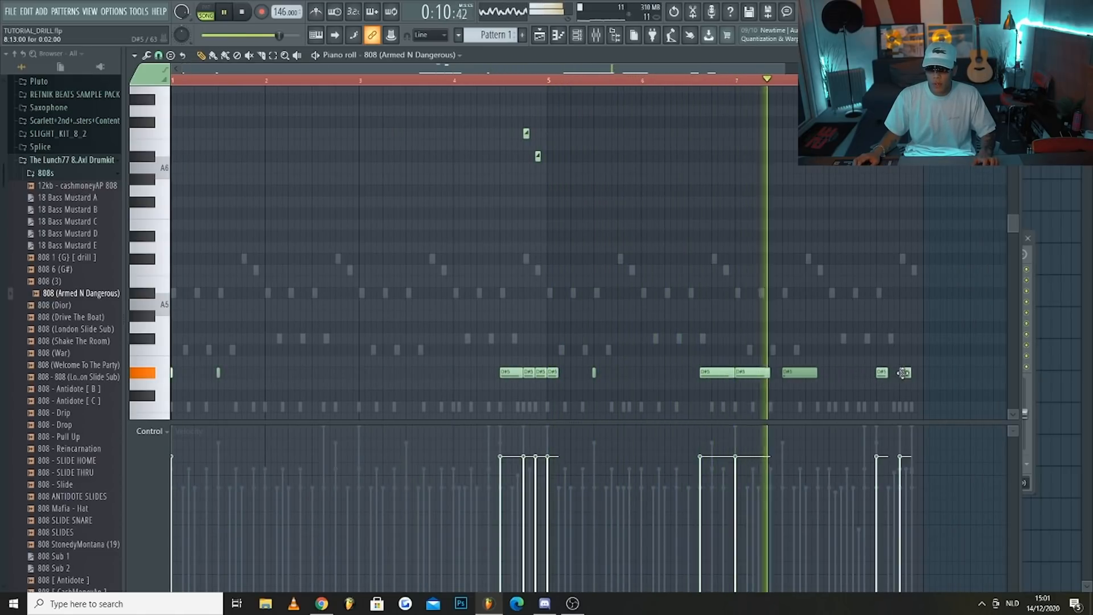
scroll(907, 374, "up", 2)
left_click(866, 373)
left_click(933, 373)
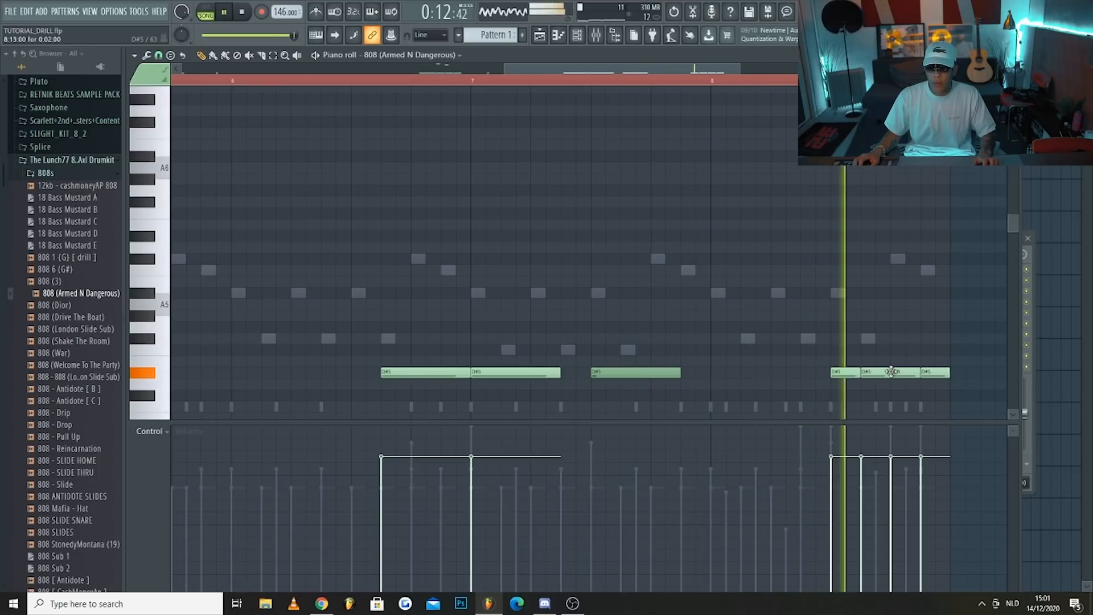
Add one-step slide notes in bar 8: G#6 on steps 9 and 11, D#6 on step 13 and E6 on step 15
scroll(848, 377, "up", 3)
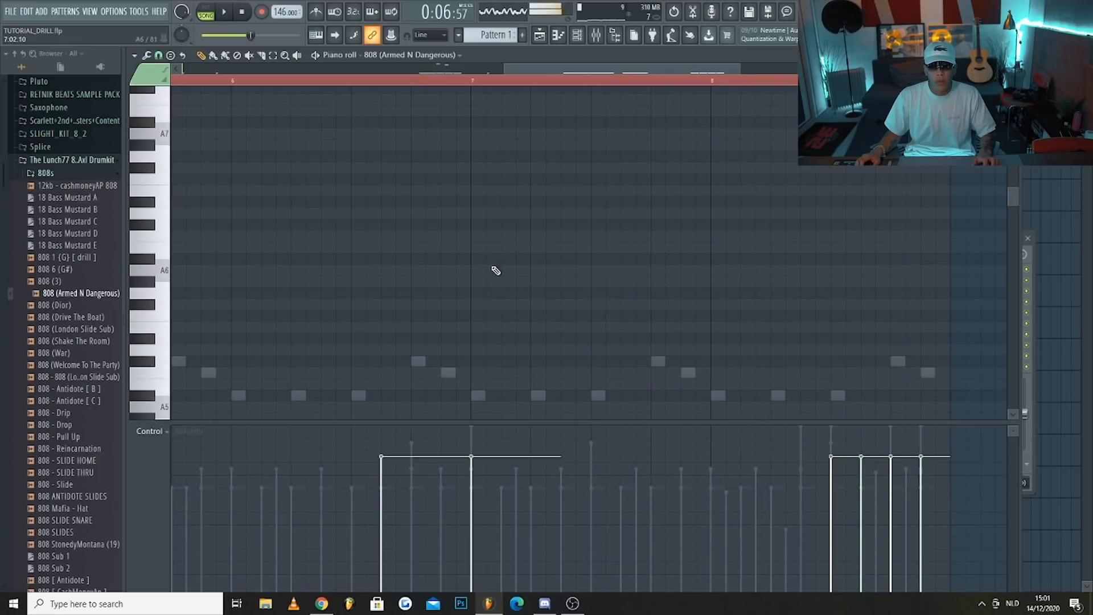
scroll(506, 266, "down", 3)
scroll(638, 267, "up", 3)
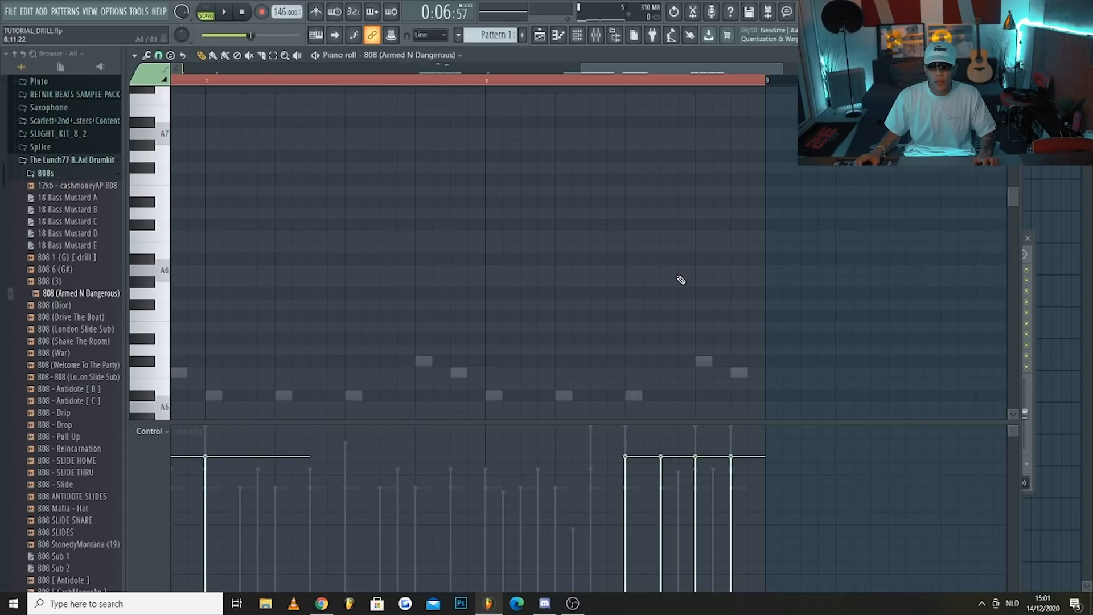
scroll(639, 233, "down", 1)
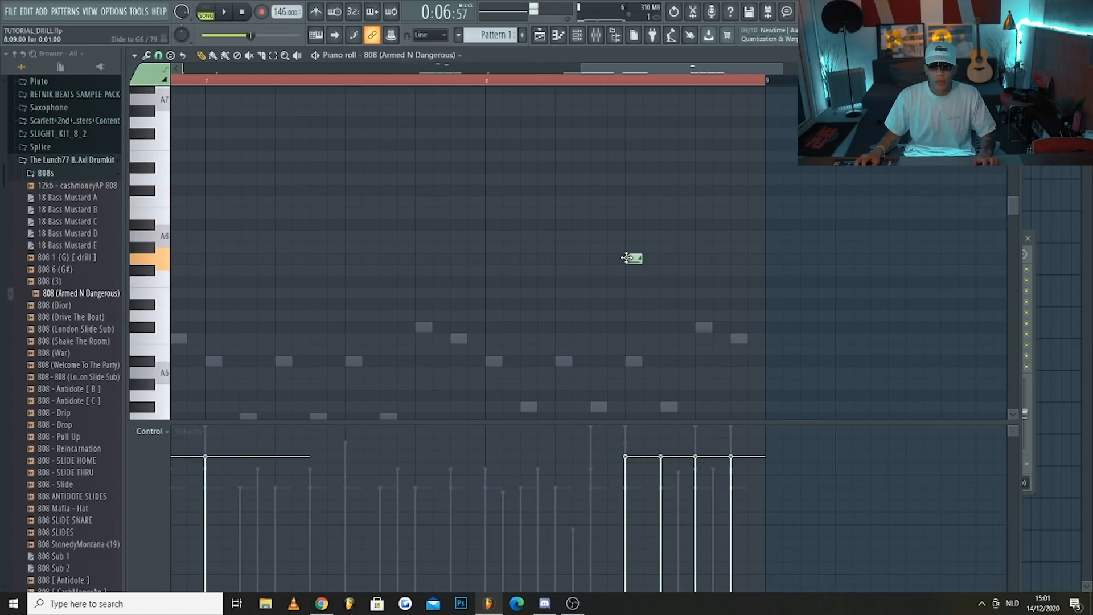
key("space")
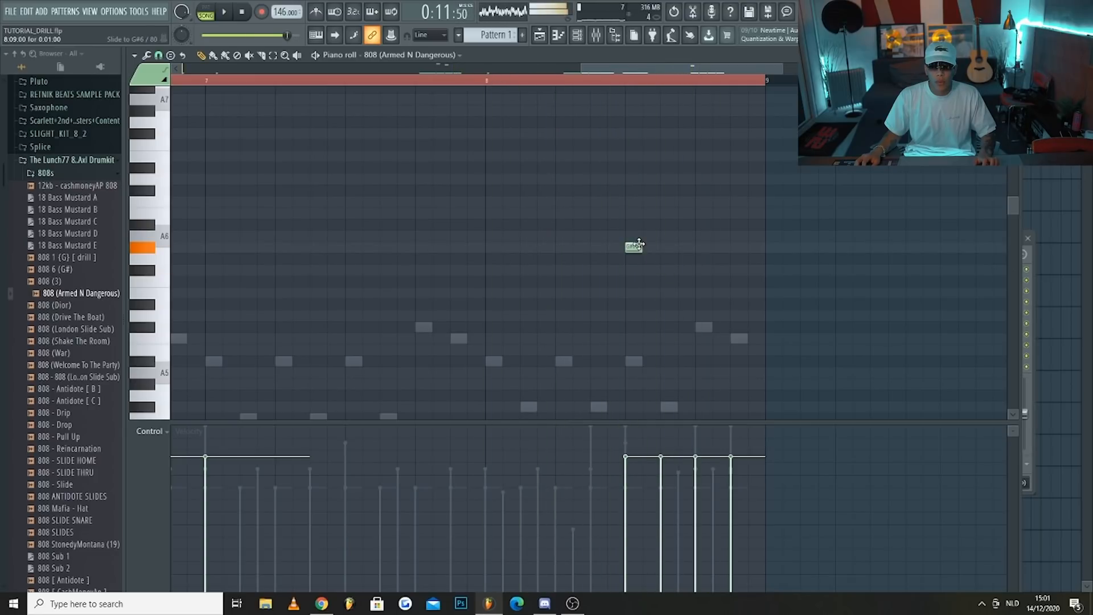
left_click(664, 248)
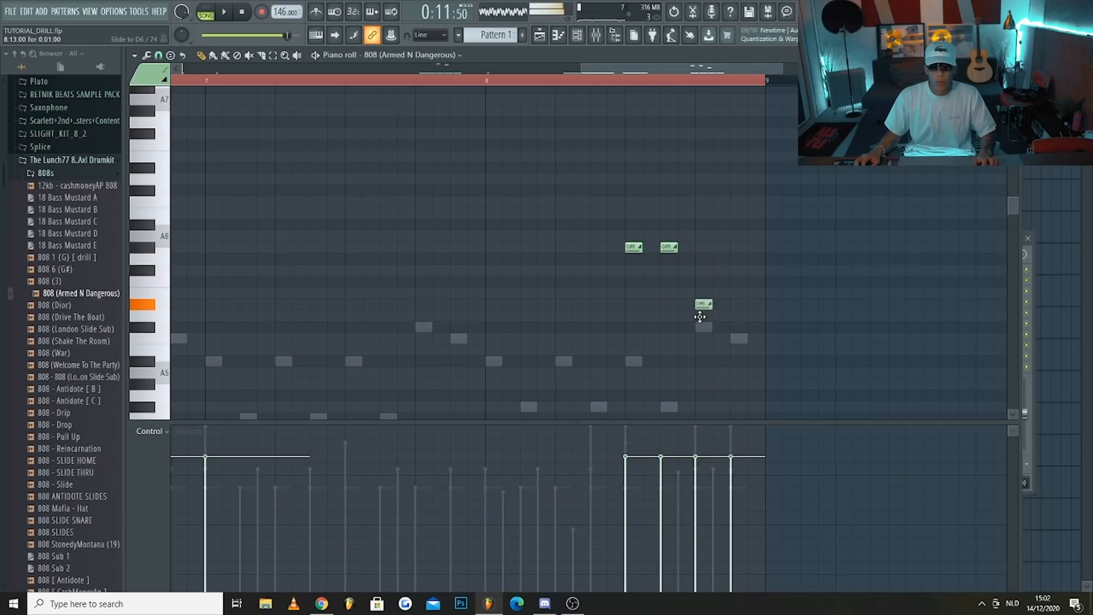
key("space")
Lower bar 4's slide notes to G#6 on step 13 and E6 on step 15, and play the pattern
scroll(709, 239, "down", 4)
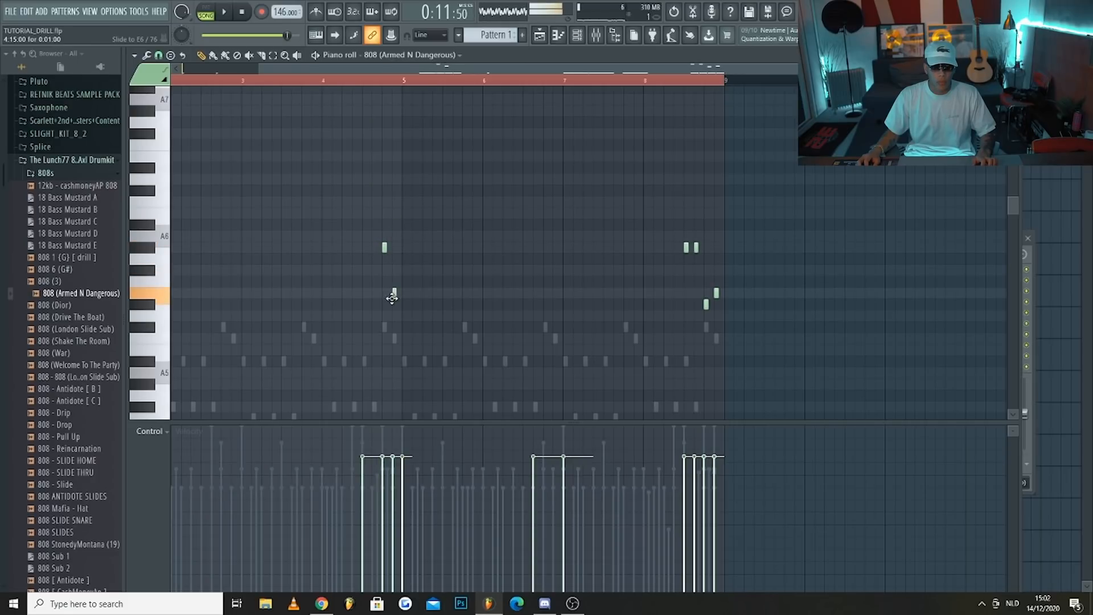
left_click(384, 80)
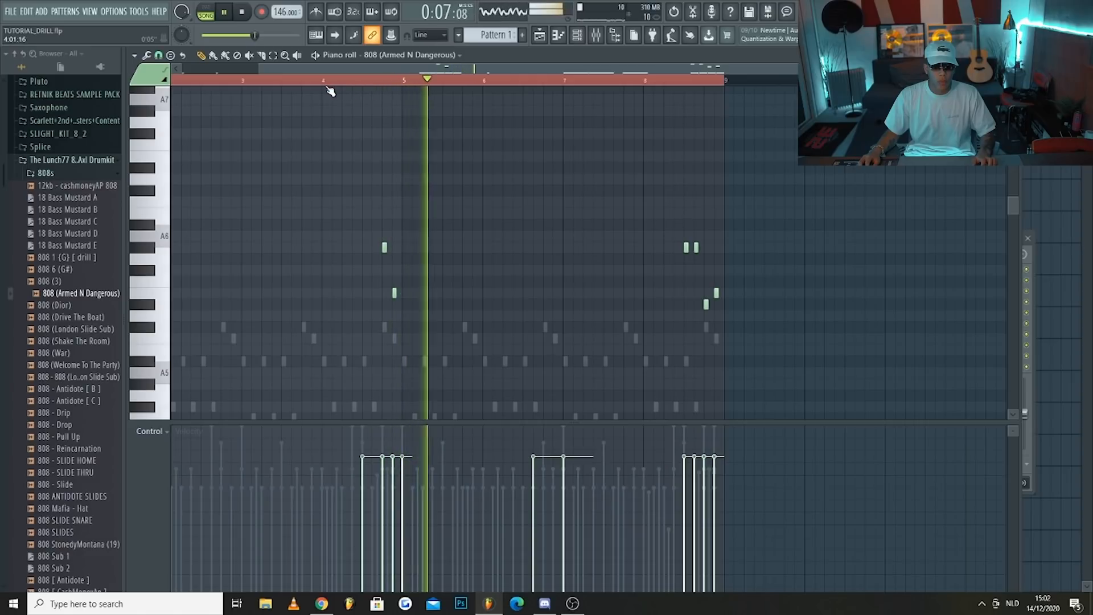
scroll(349, 126, "down", 1)
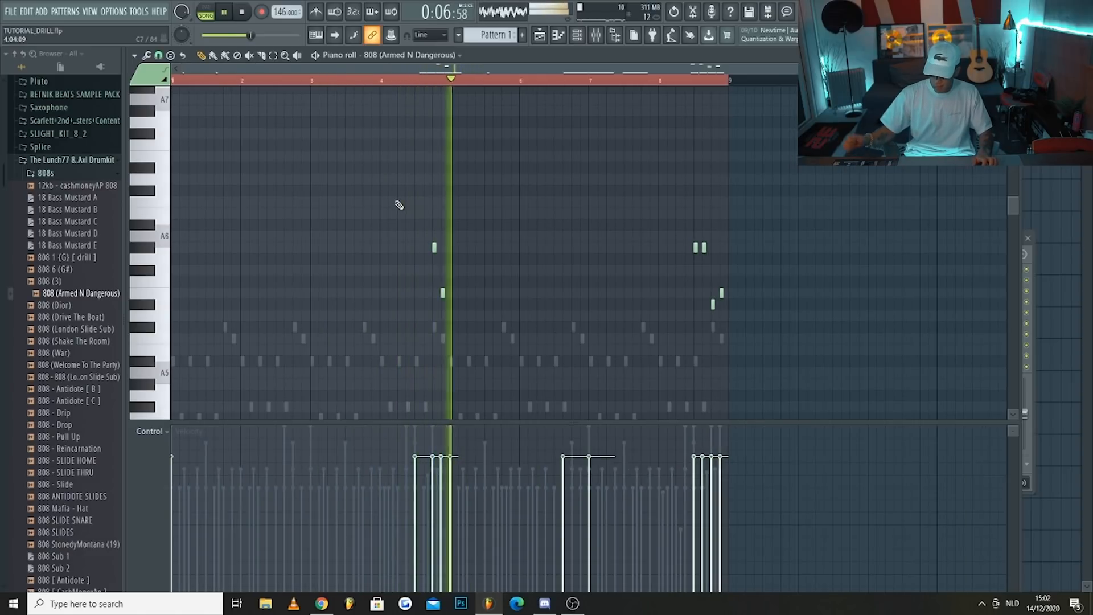
left_click_drag(216, 82, 110, 84)
Raise the 808 notes on step 9 of bar 4 and at the start of bar 7 to E5
scroll(276, 239, "down", 3)
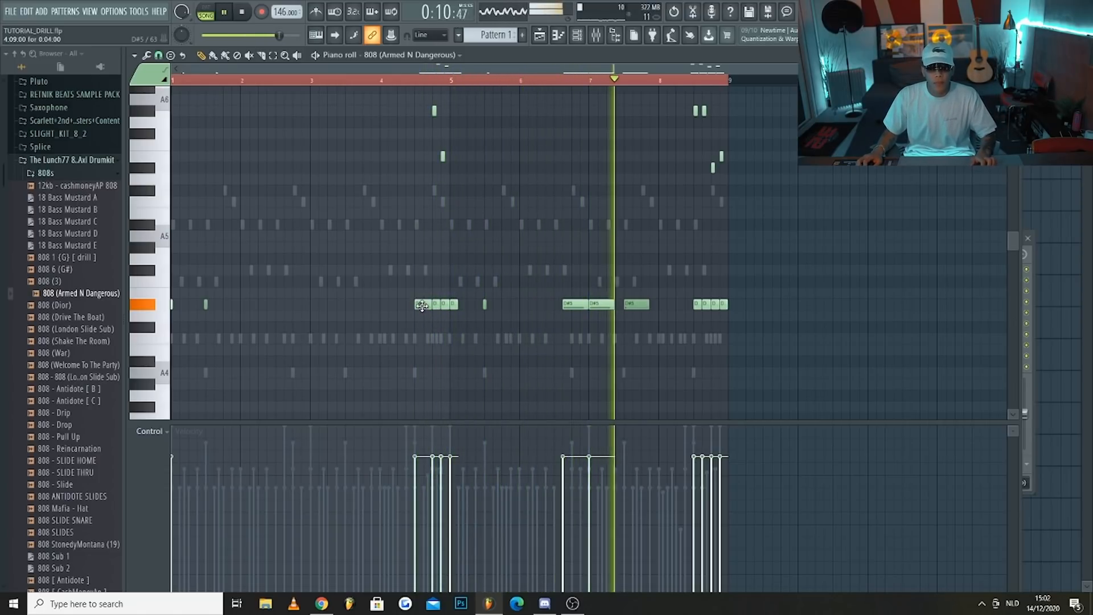
left_click_drag(423, 296, 423, 292)
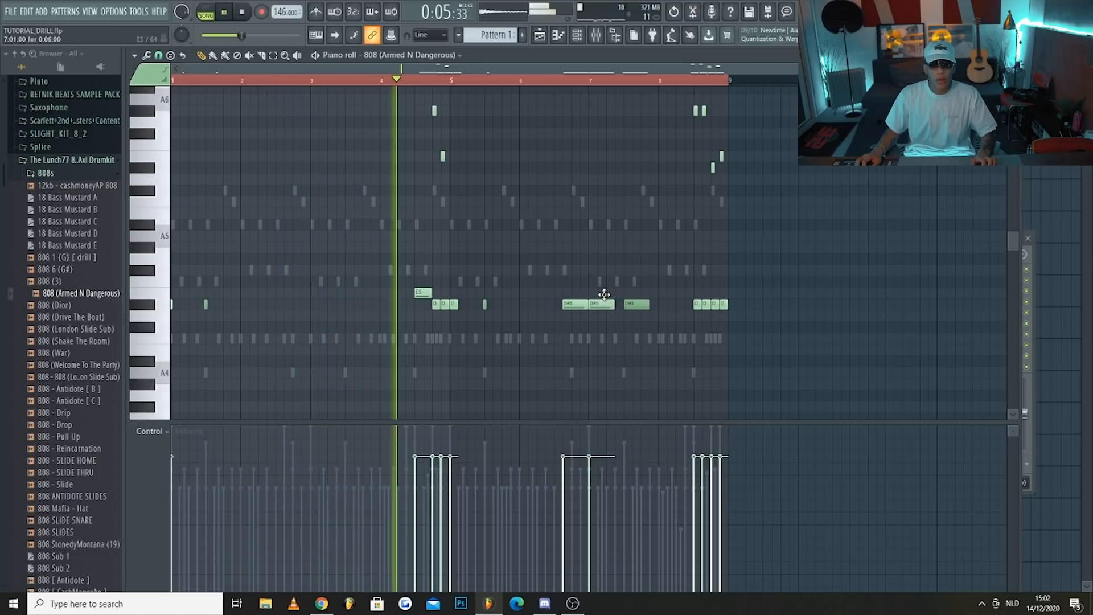
left_click_drag(604, 295, 605, 292)
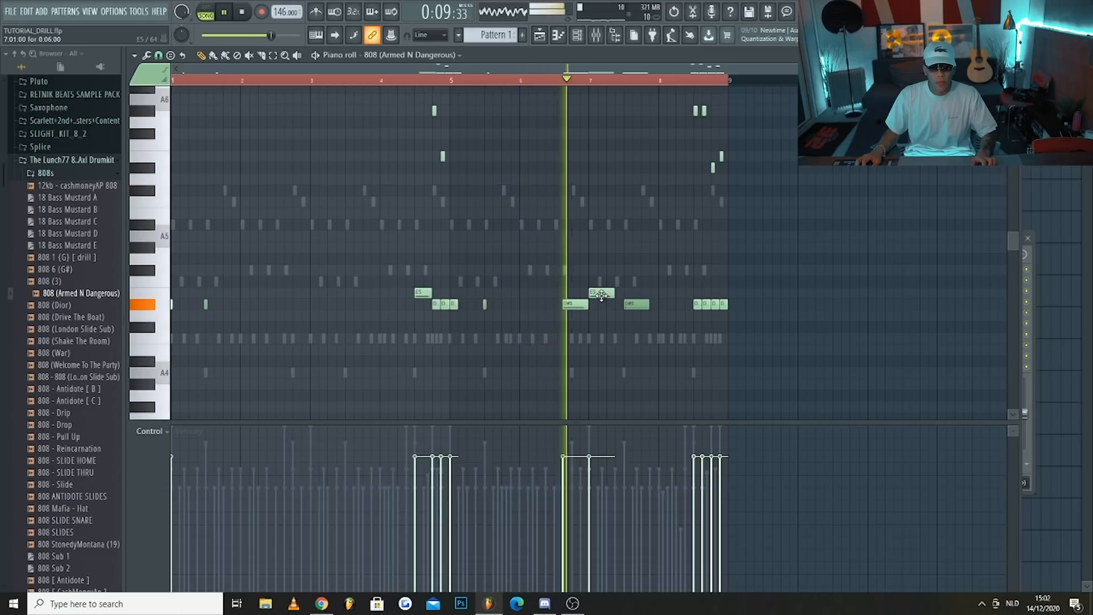
Return bar 7's first note to D#5 and rebuild bar 6's step 9 as a four-step E5 slide over an eight-step D4 note
key("space")
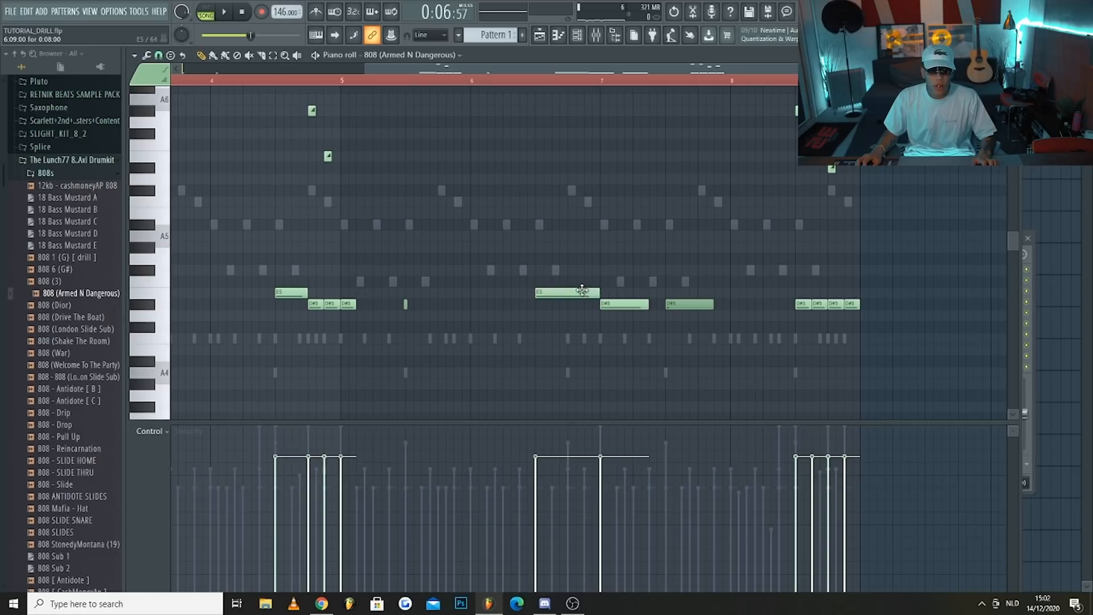
double_click(570, 292)
left_click(605, 365)
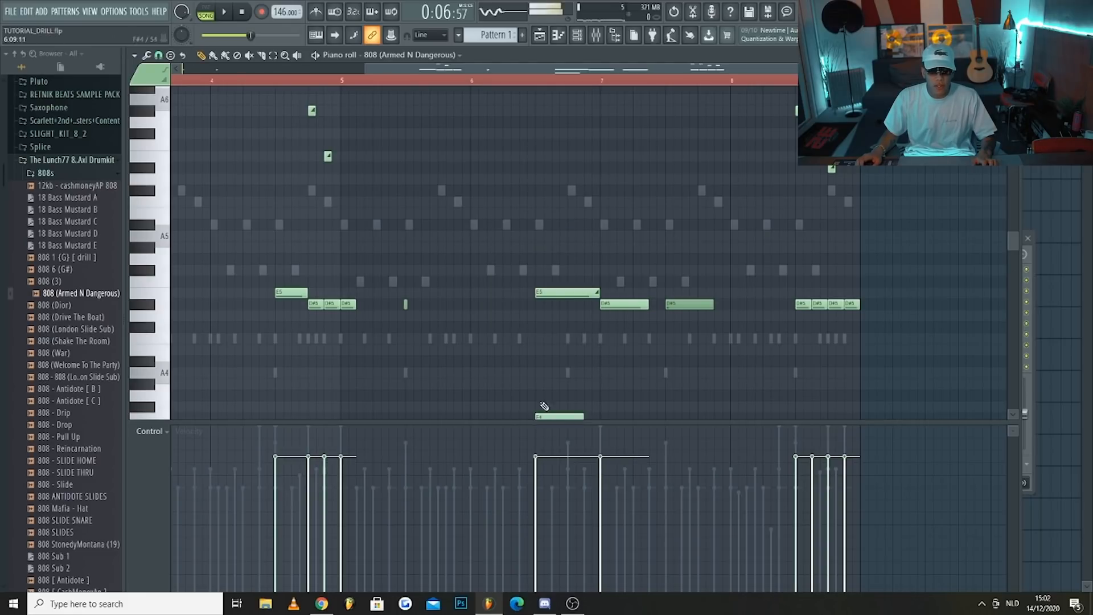
scroll(544, 406, "down", 3)
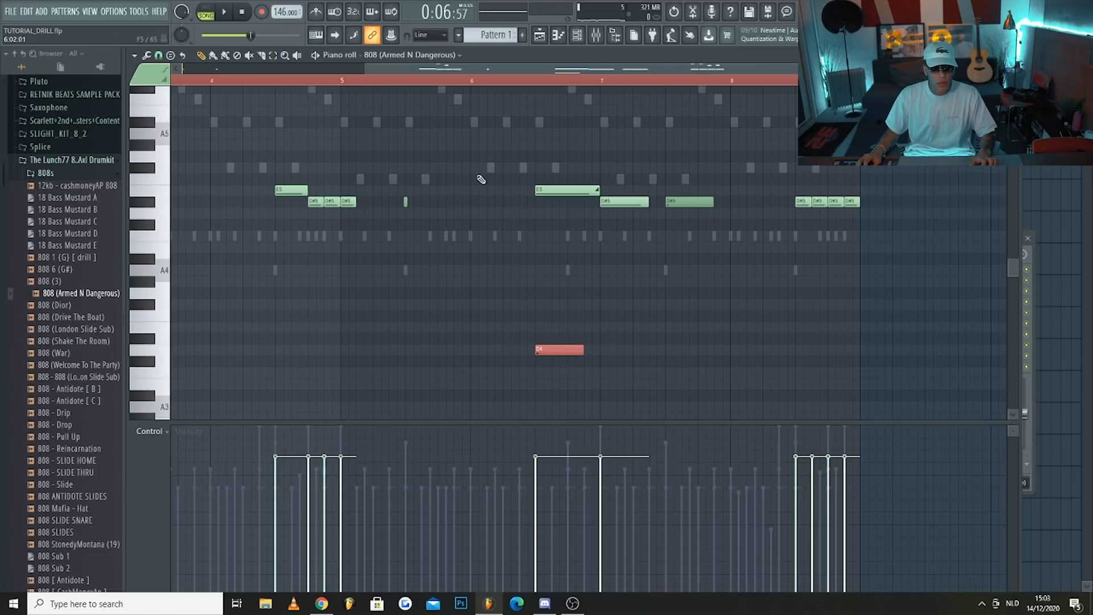
key("space")
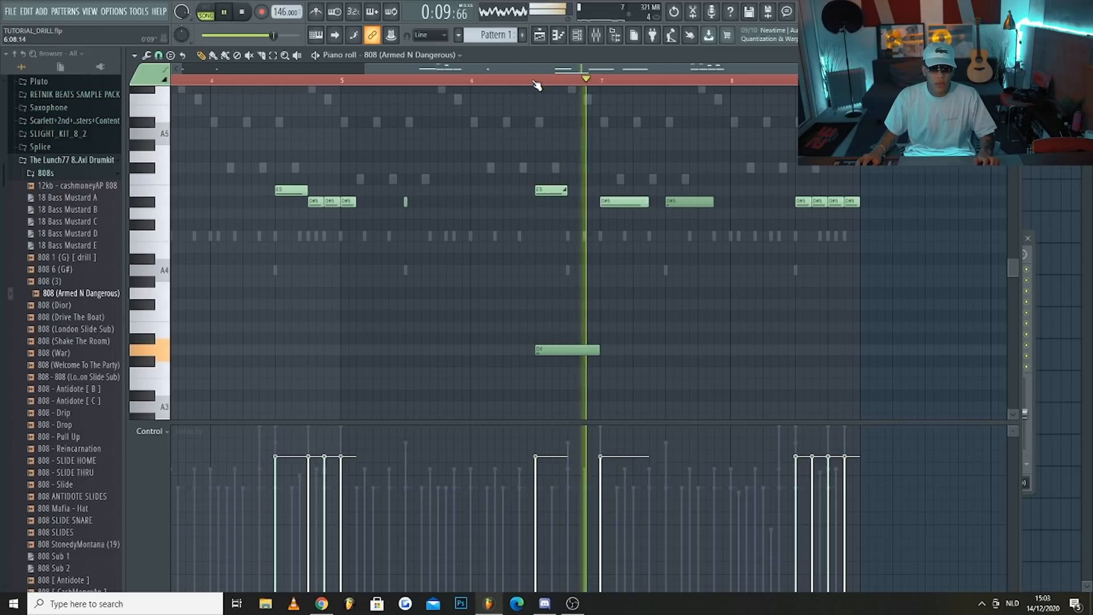
left_click(474, 81)
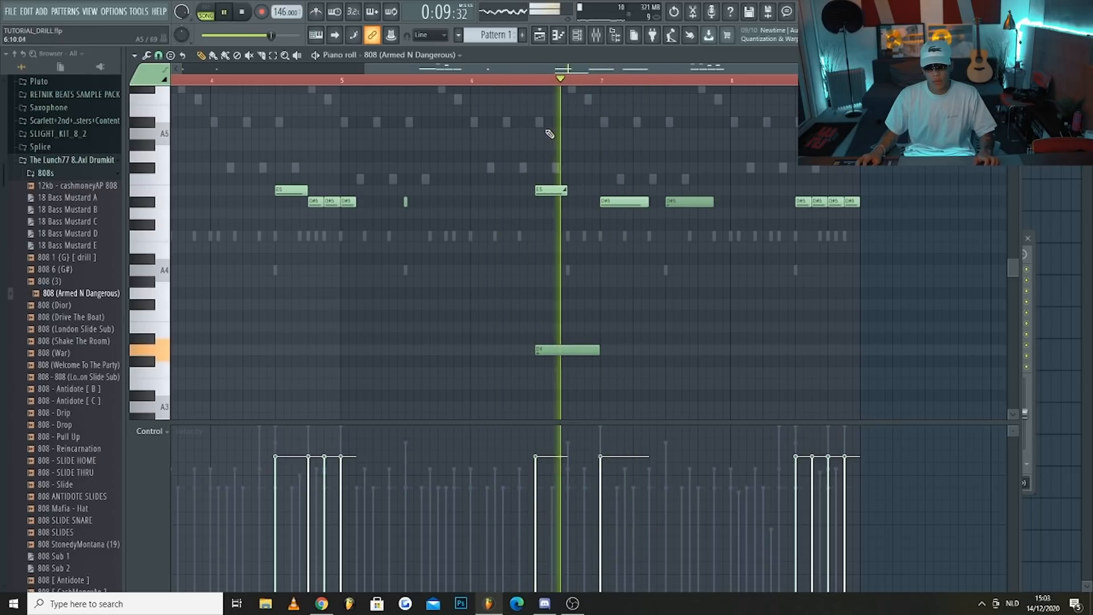
Listen to the whole pattern, viewing the Channel rack briefly before returning to the 808 piano roll
scroll(618, 242, "down", 3)
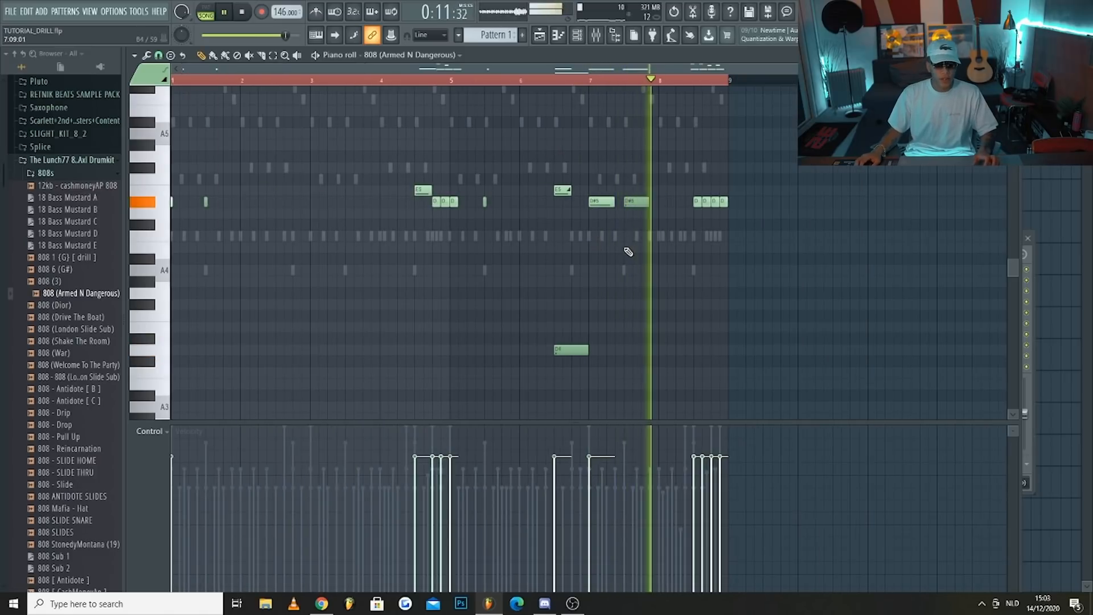
left_click(580, 37)
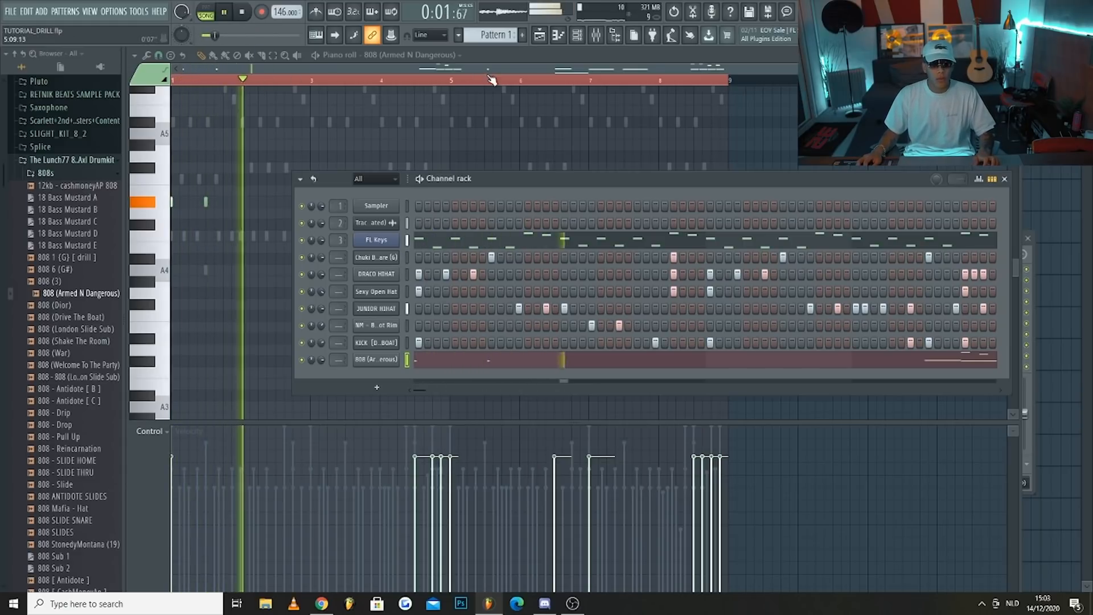
key("F6")
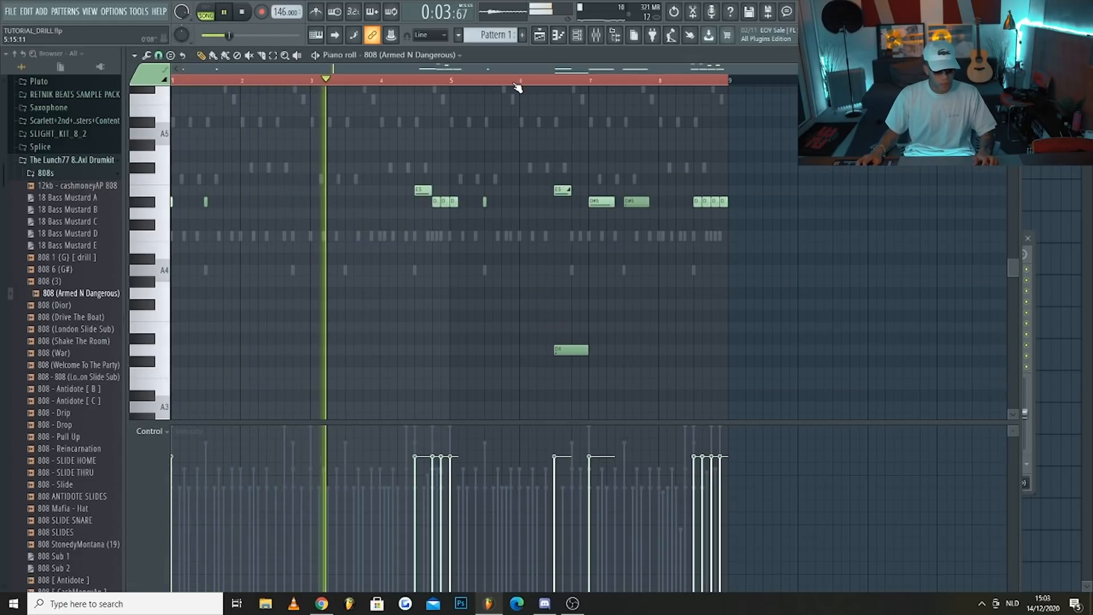